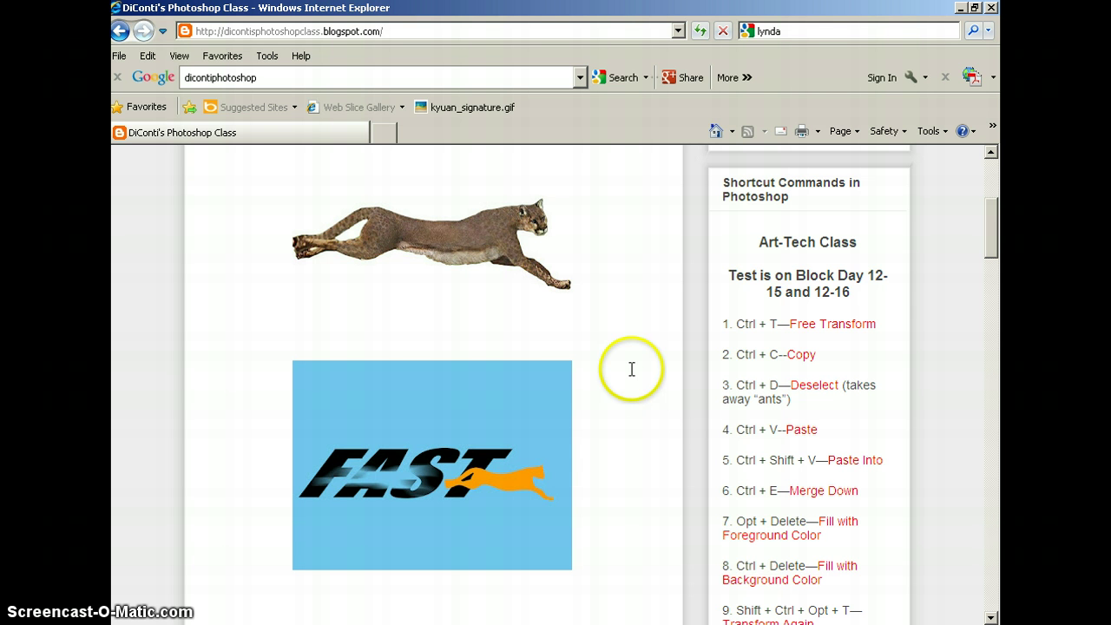
Step: Enlarge the running cougar picture on the class blog, copy the image, and switch to Photoshop
click(477, 250)
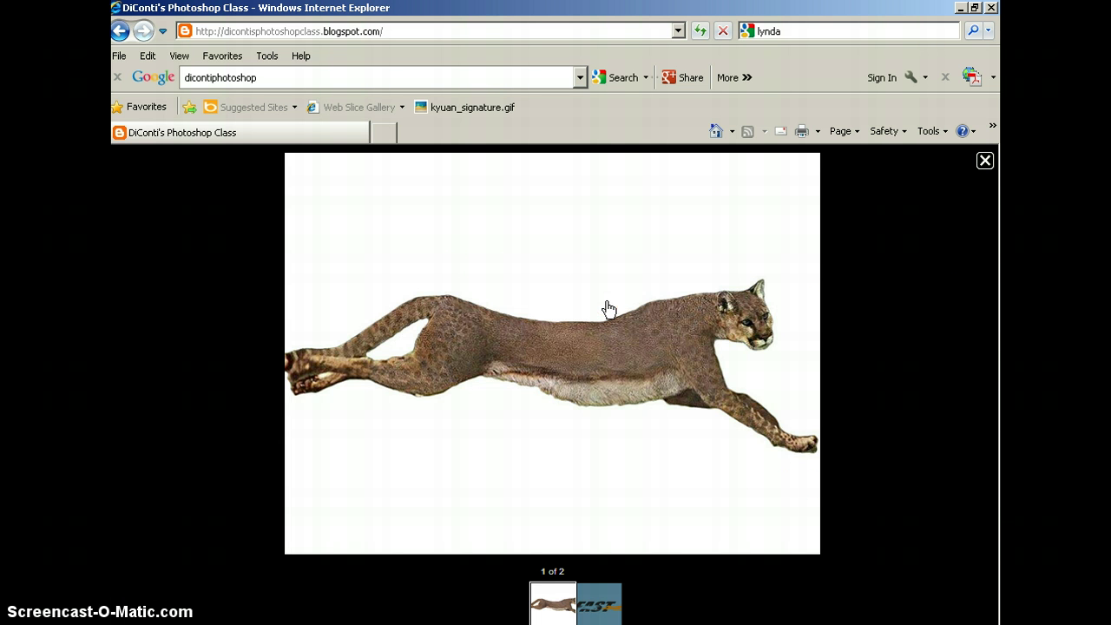
right_click(609, 304)
click(638, 507)
key(alt+Tab)
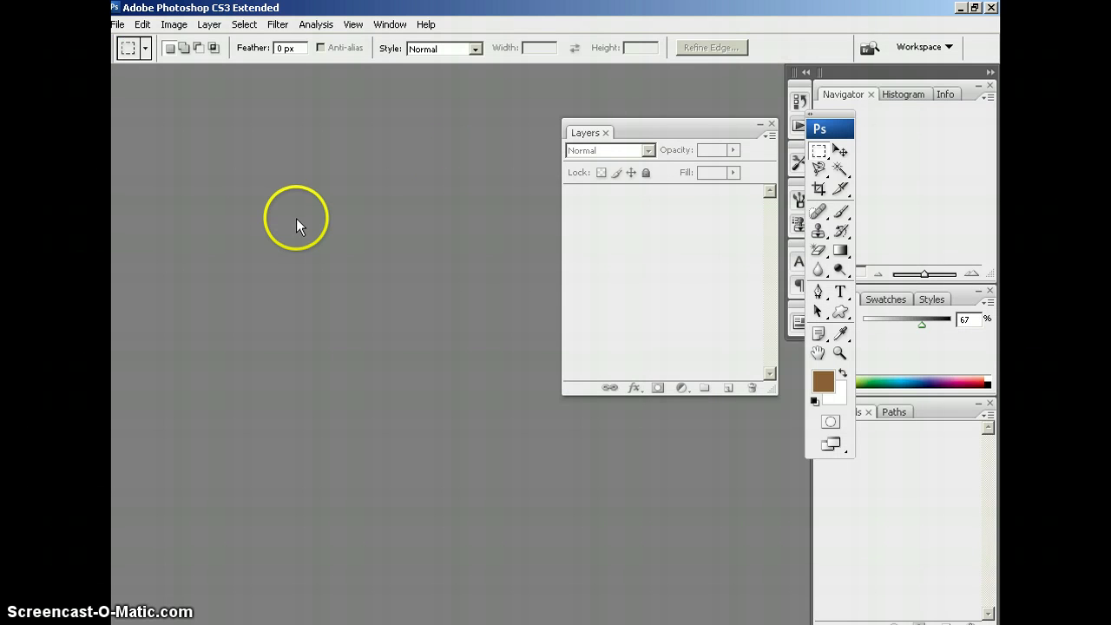
Step: Create a white 800 x 600 pixel RGB document from the Clipboard preset, named with the author's name followed by "_concept logo"
click(117, 24)
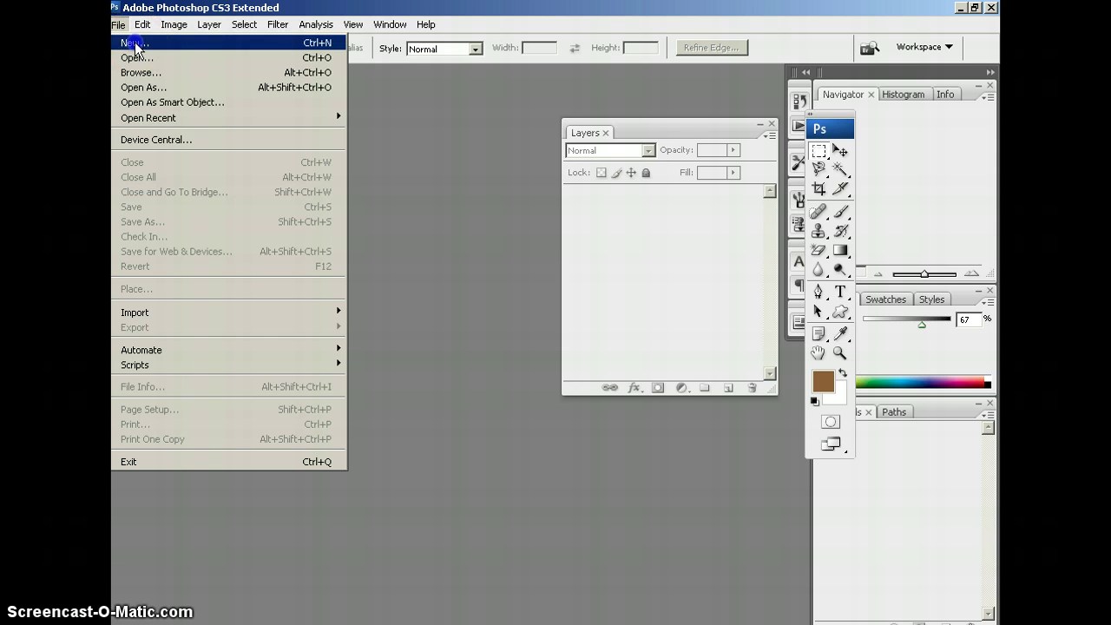
click(134, 43)
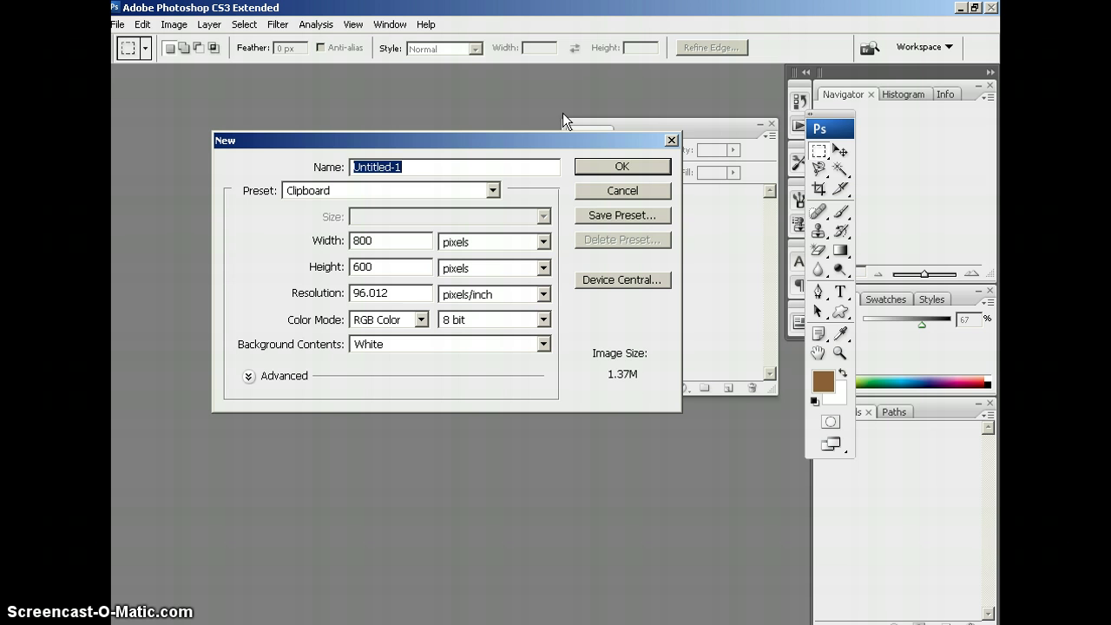
text(adico)
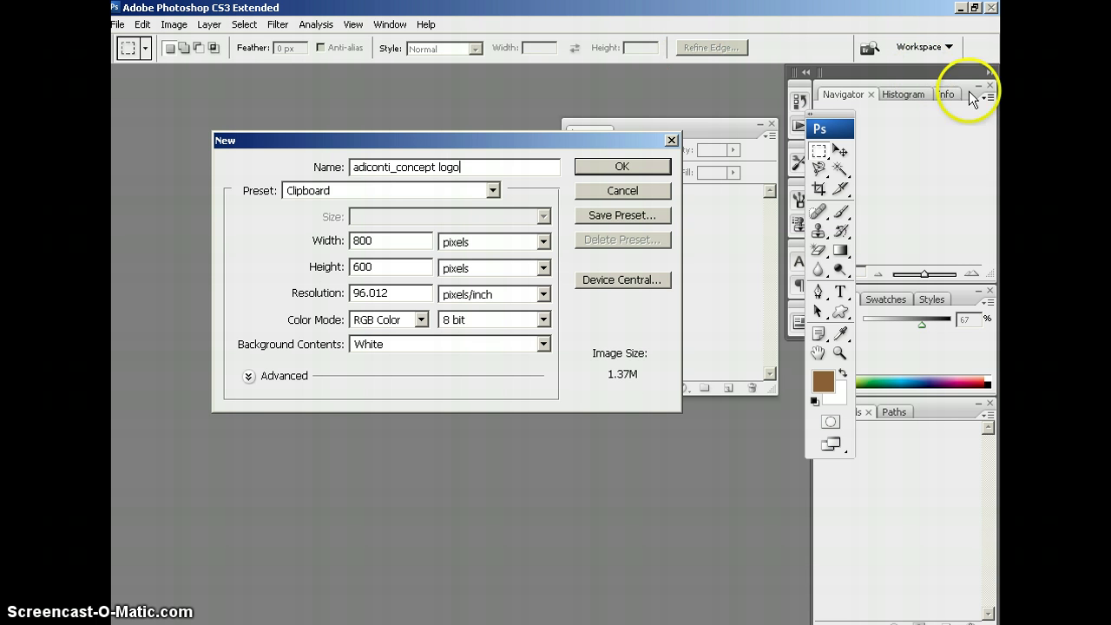
click(639, 170)
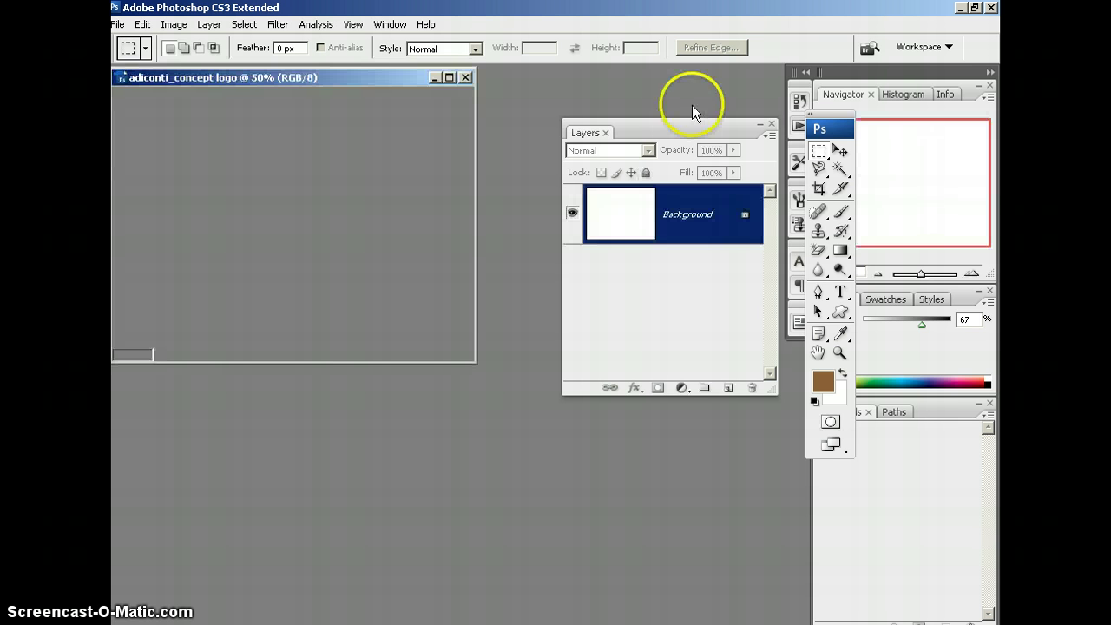
Step: Paste the copied cougar into the new document and enlarge the document window to show the whole canvas
drag(360, 79, 394, 92)
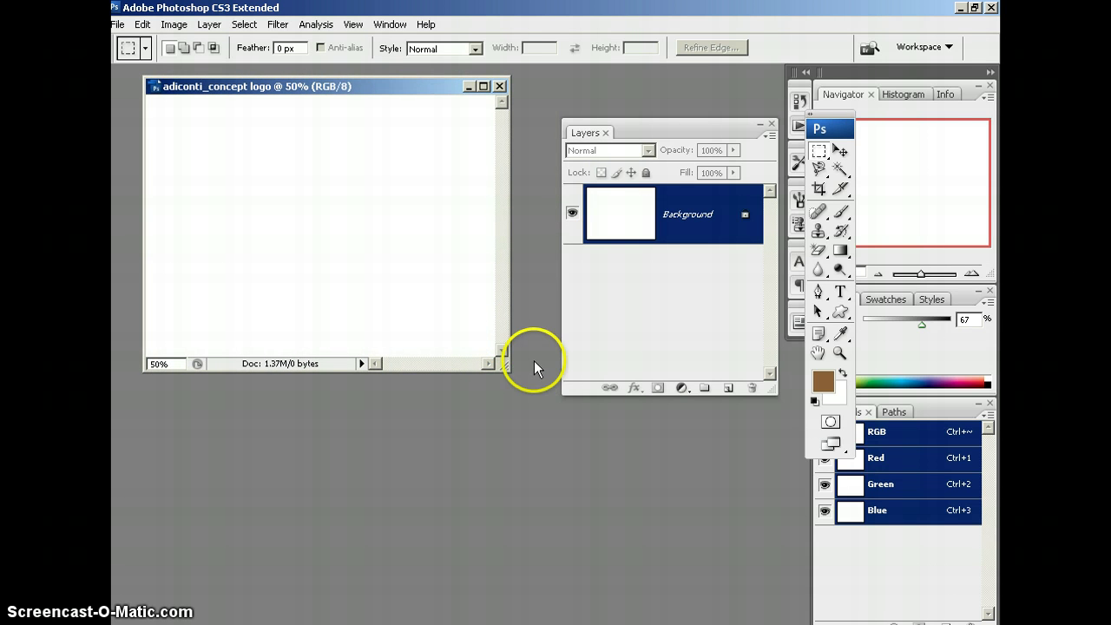
key(ctrl+v)
drag(499, 366, 558, 445)
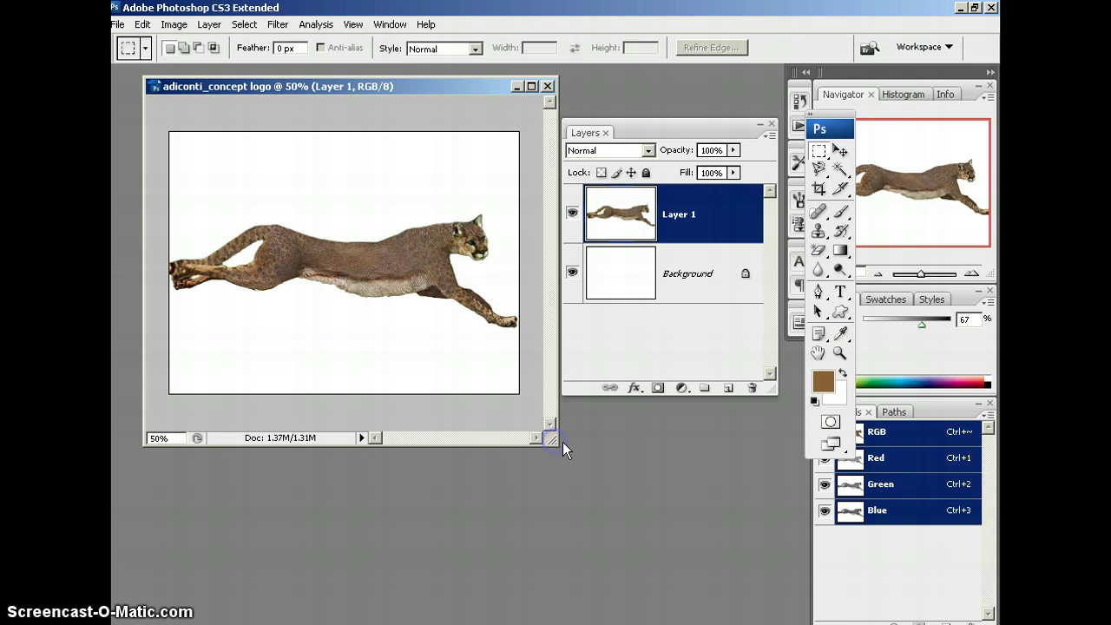
Step: Choose a medium blue foreground colour from the colour spectrum and fill the Background layer with it
click(714, 276)
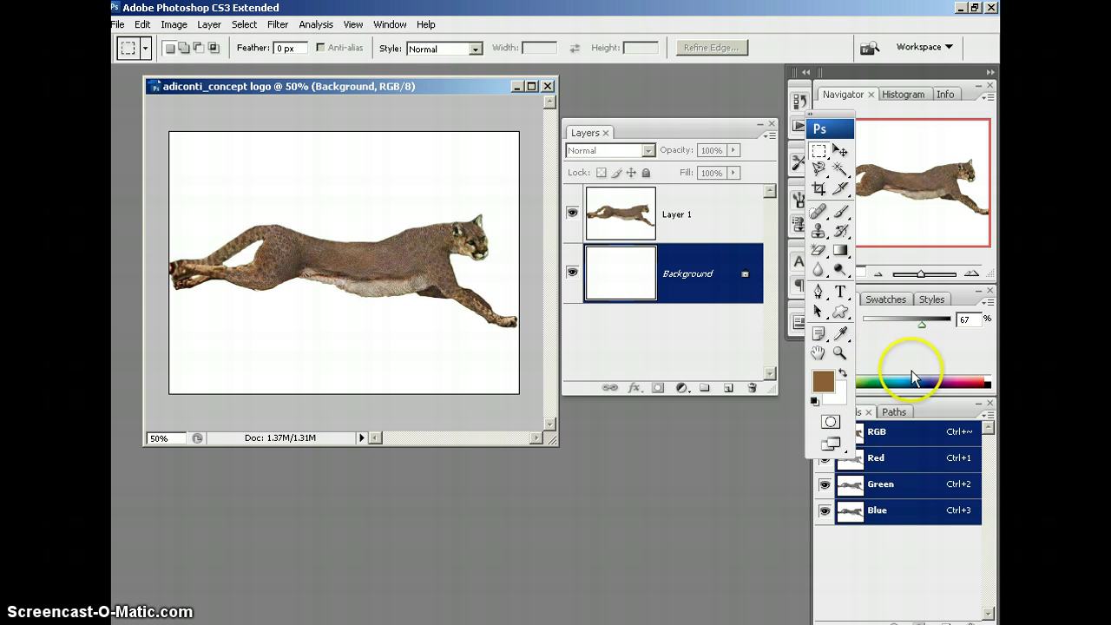
drag(841, 122, 709, 270)
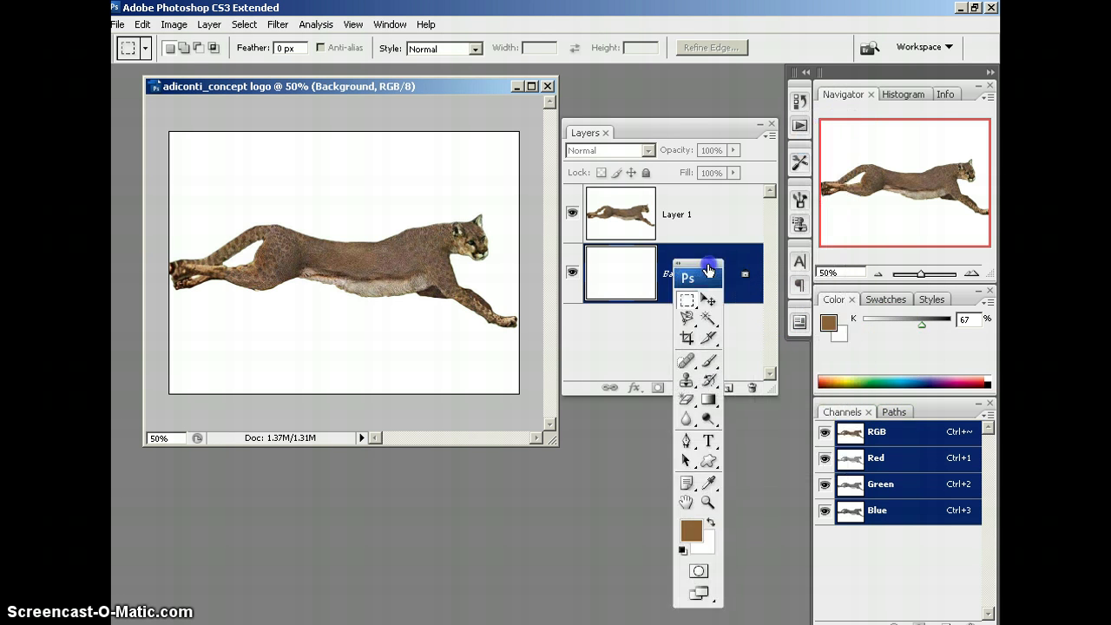
click(886, 299)
click(834, 299)
click(908, 373)
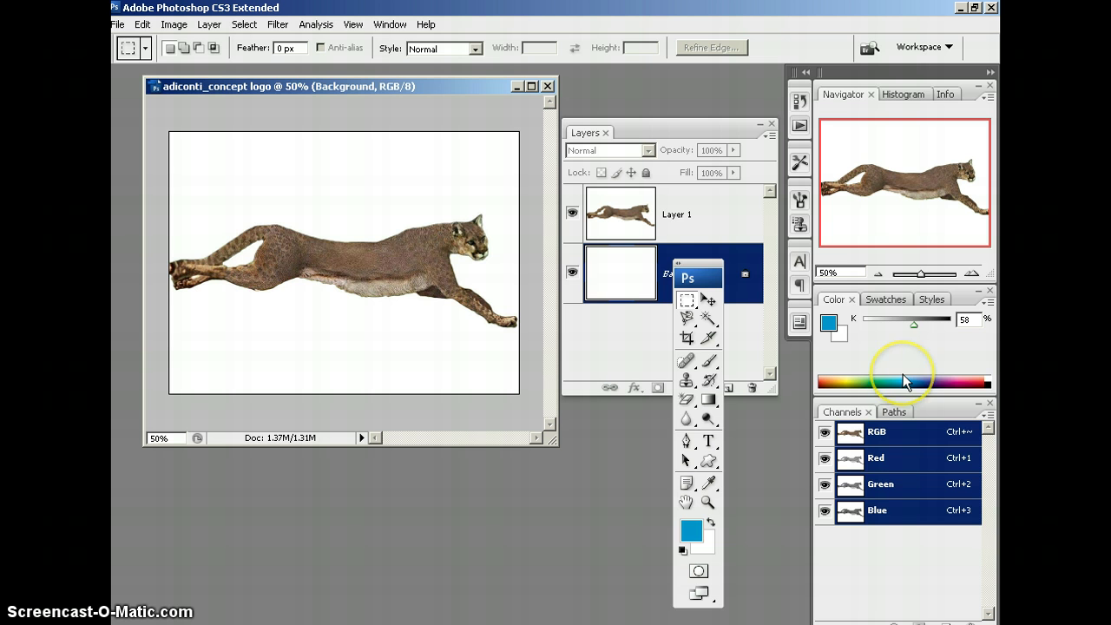
key(alt+BackSpace)
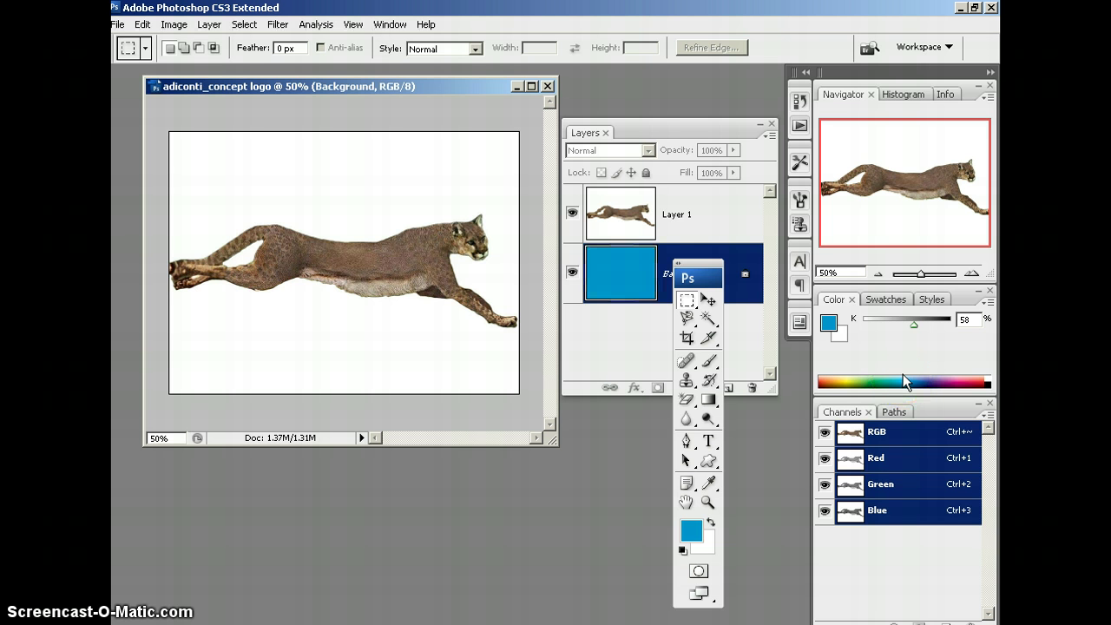
Step: Rename the pasted image's layer to "cougar" and keep it selected
drag(799, 278, 832, 224)
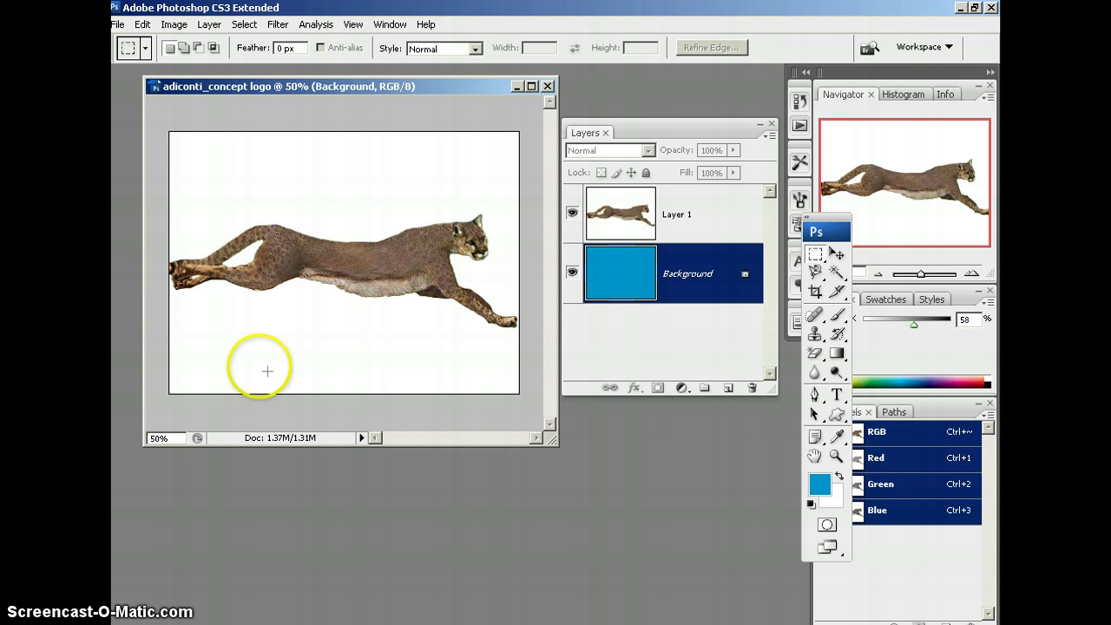
double_click(681, 215)
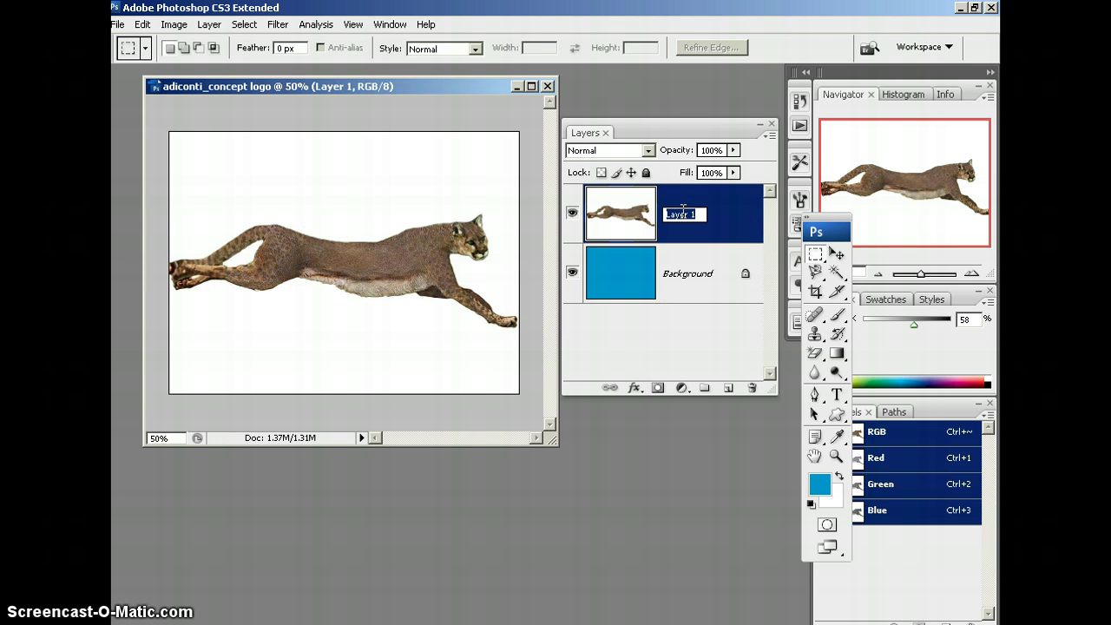
text(cougar)
key(Return)
click(660, 233)
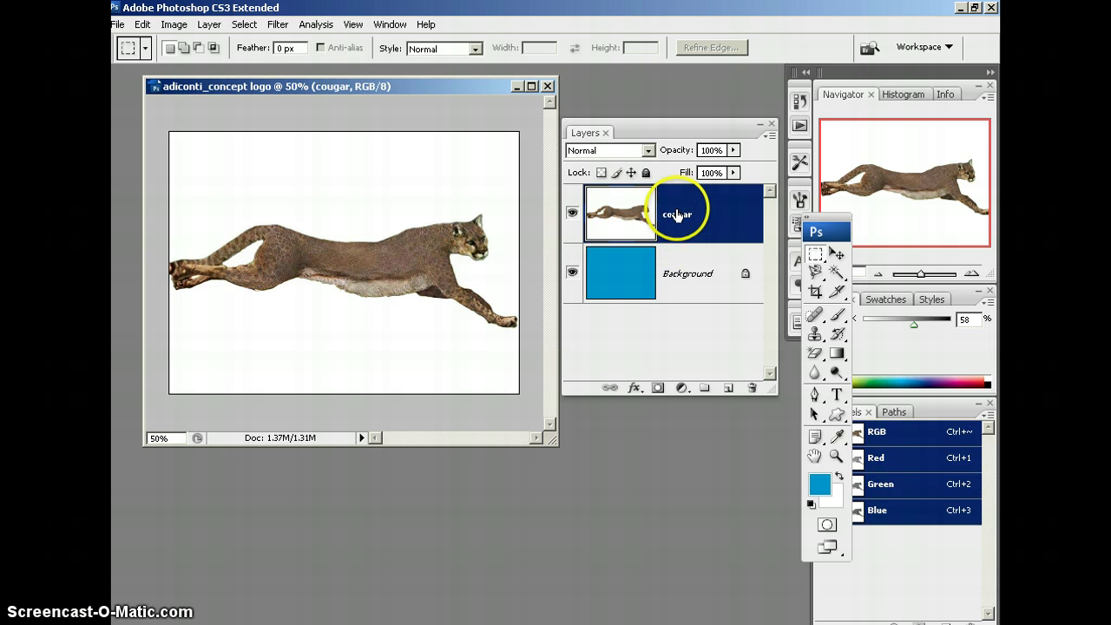
Step: Erase the white area around the cougar and the gap between its tail and hind legs with the Magic Eraser tool
click(816, 353)
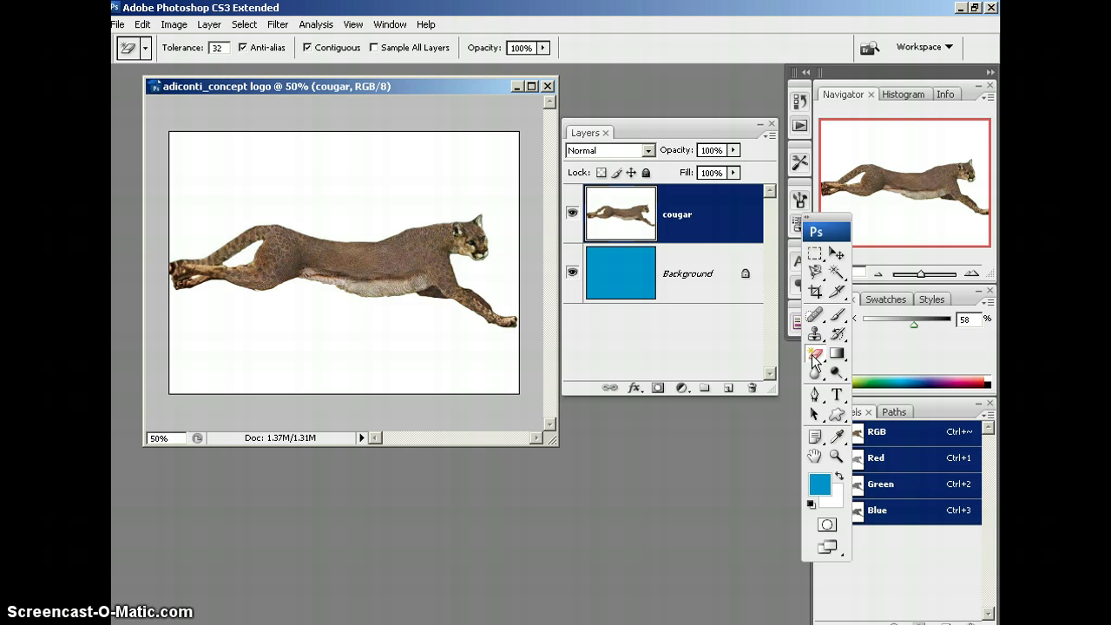
drag(821, 213, 700, 93)
click(714, 233)
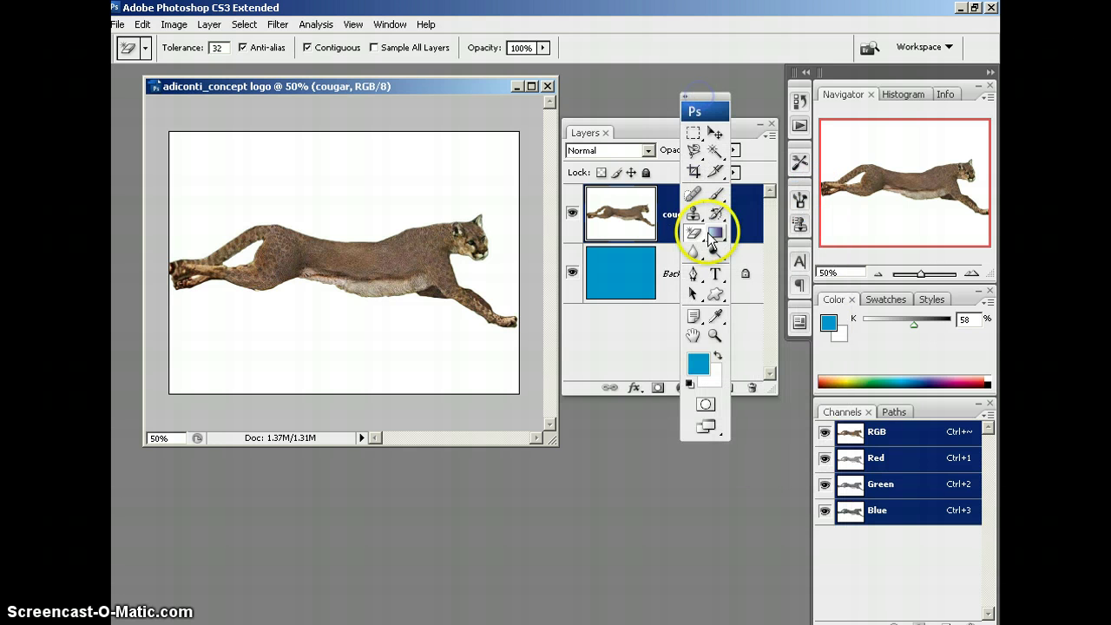
right_click(695, 235)
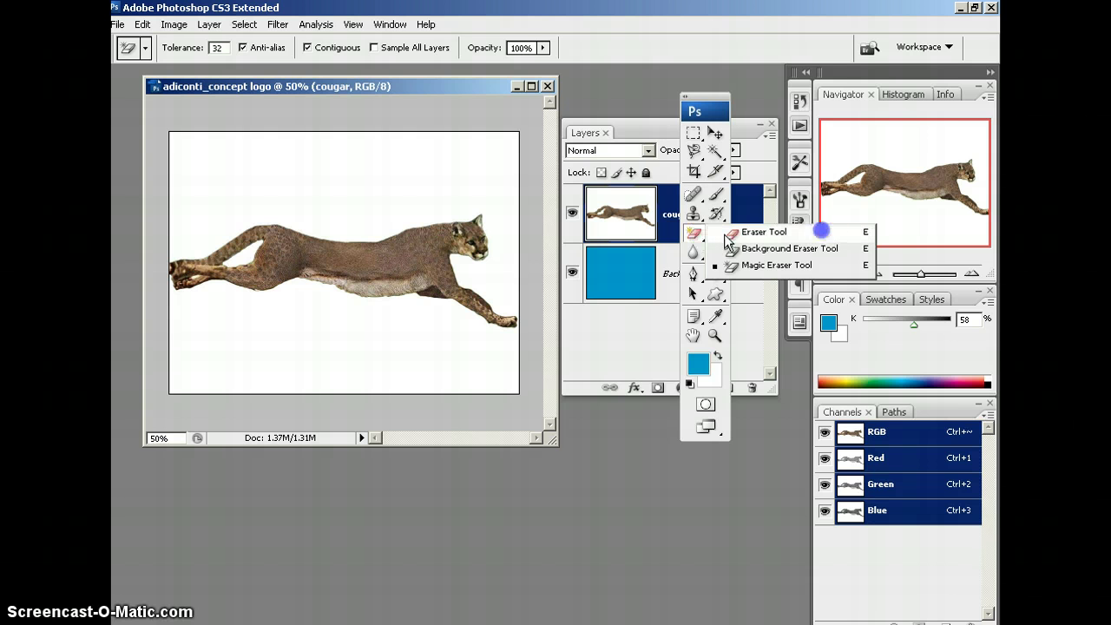
click(819, 232)
right_click(695, 234)
click(782, 255)
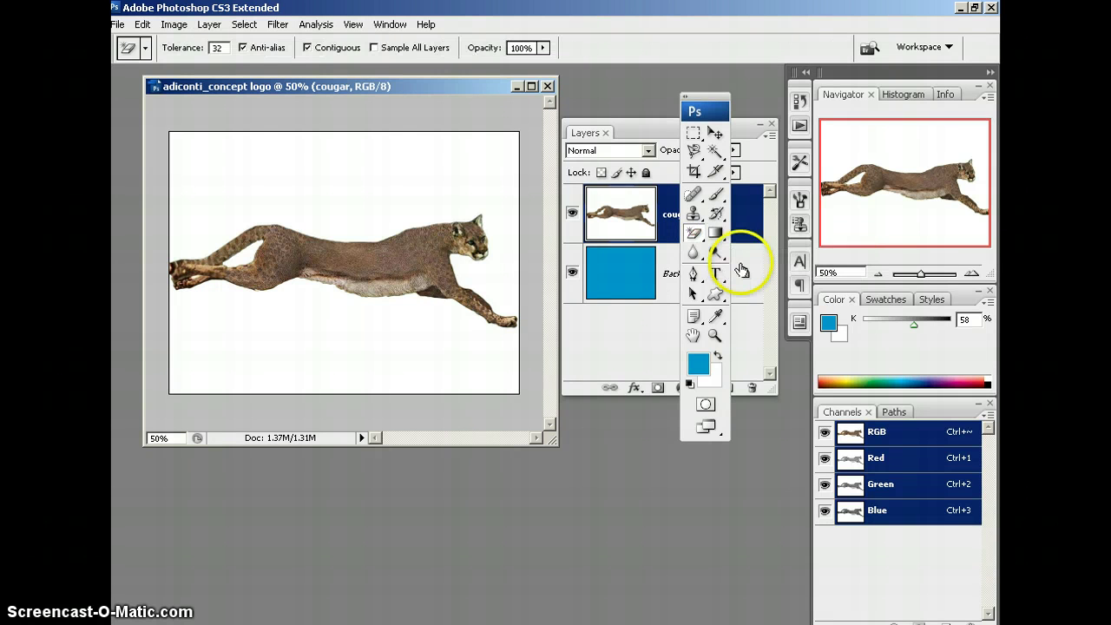
drag(705, 110, 810, 228)
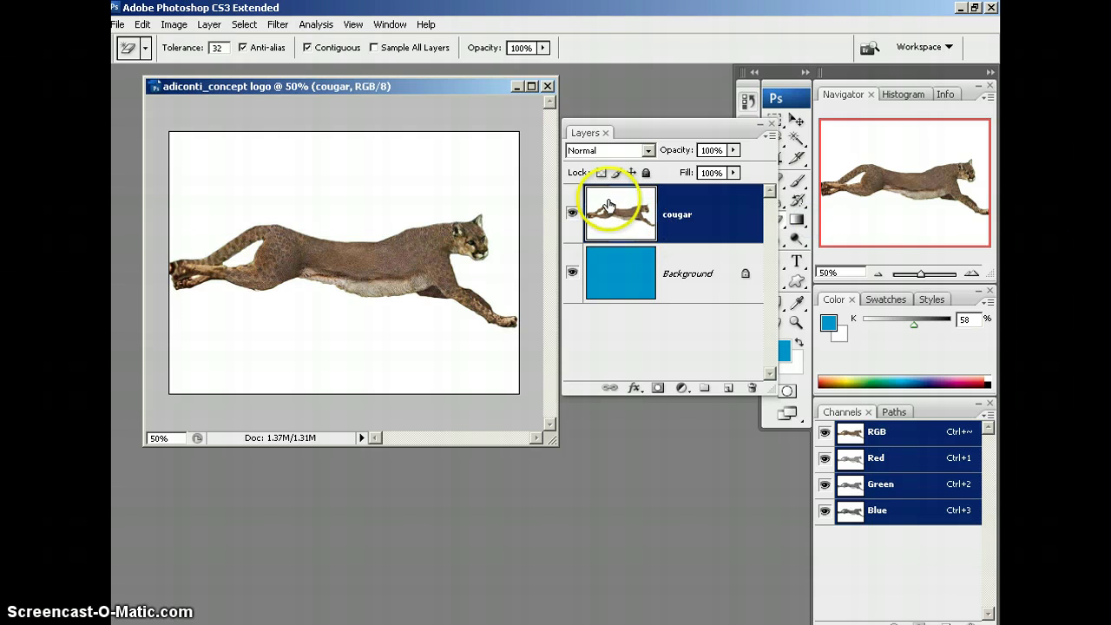
click(325, 181)
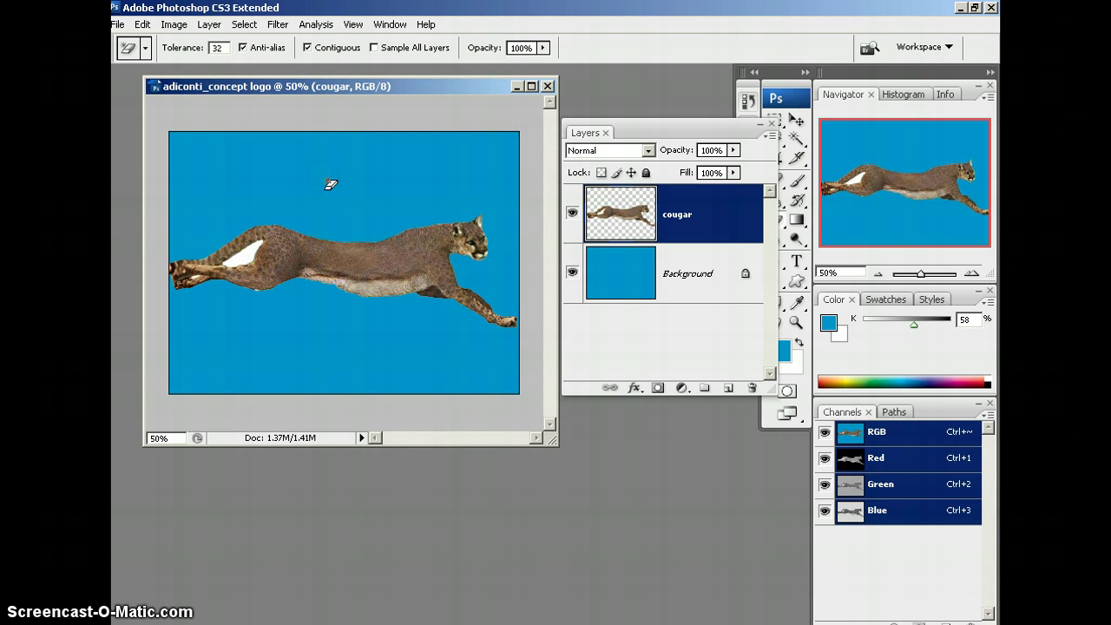
mouse_move(255, 320)
mouse_down()
mouse_move(241, 315)
mouse_move(243, 250)
mouse_move(256, 260)
mouse_up()
click(244, 257)
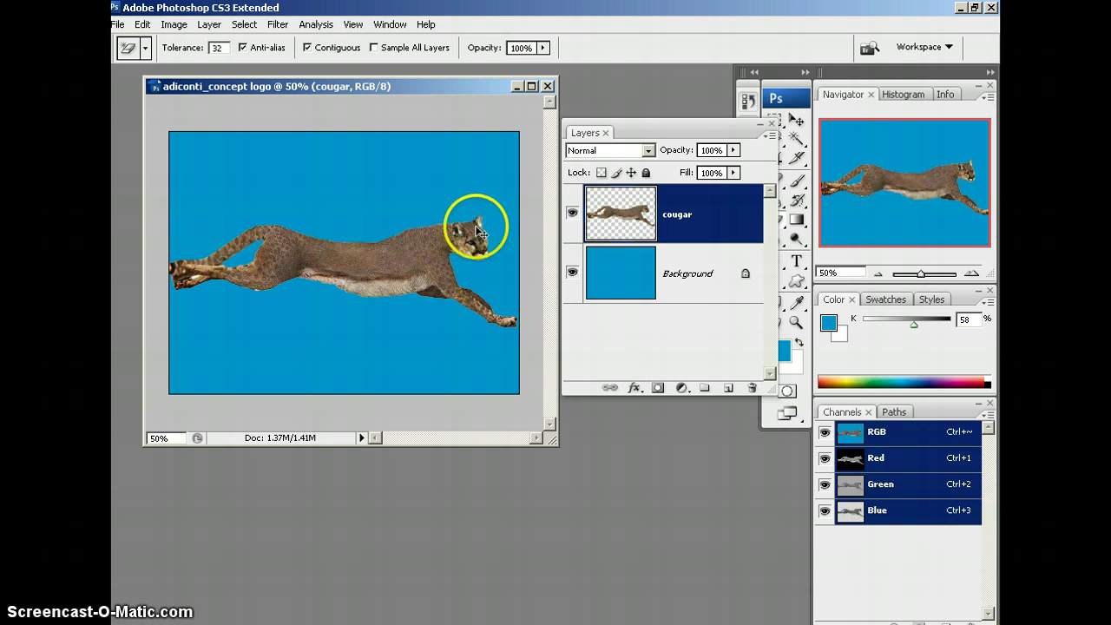
Step: Scale the cougar proportionally to about 56% with Free Transform, keeping it against the canvas's right edge
key(ctrl+t)
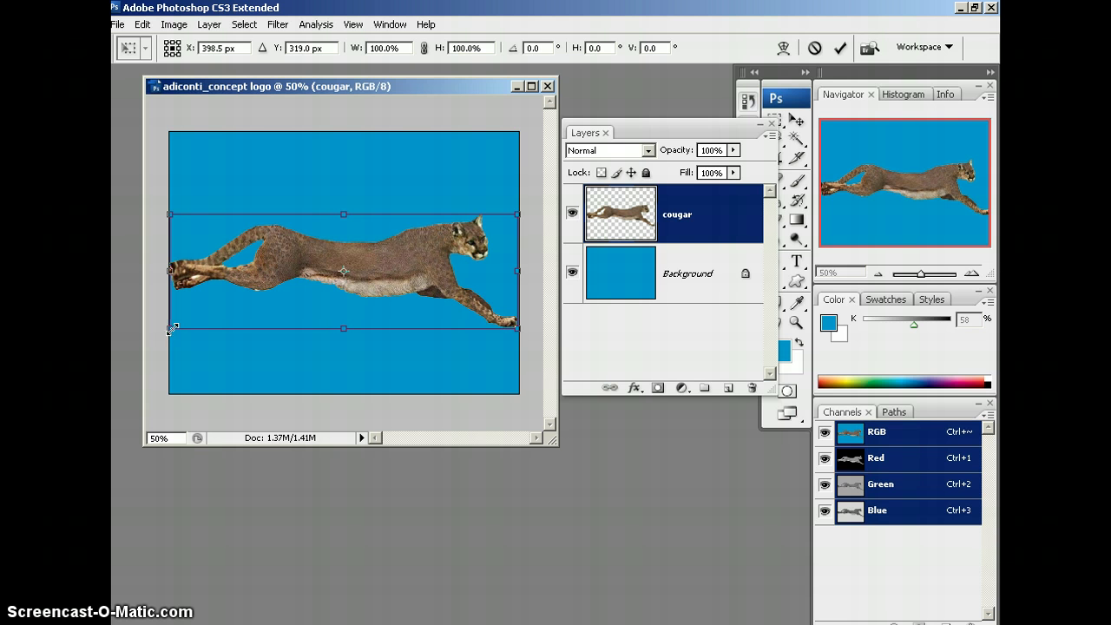
drag(171, 328, 323, 277)
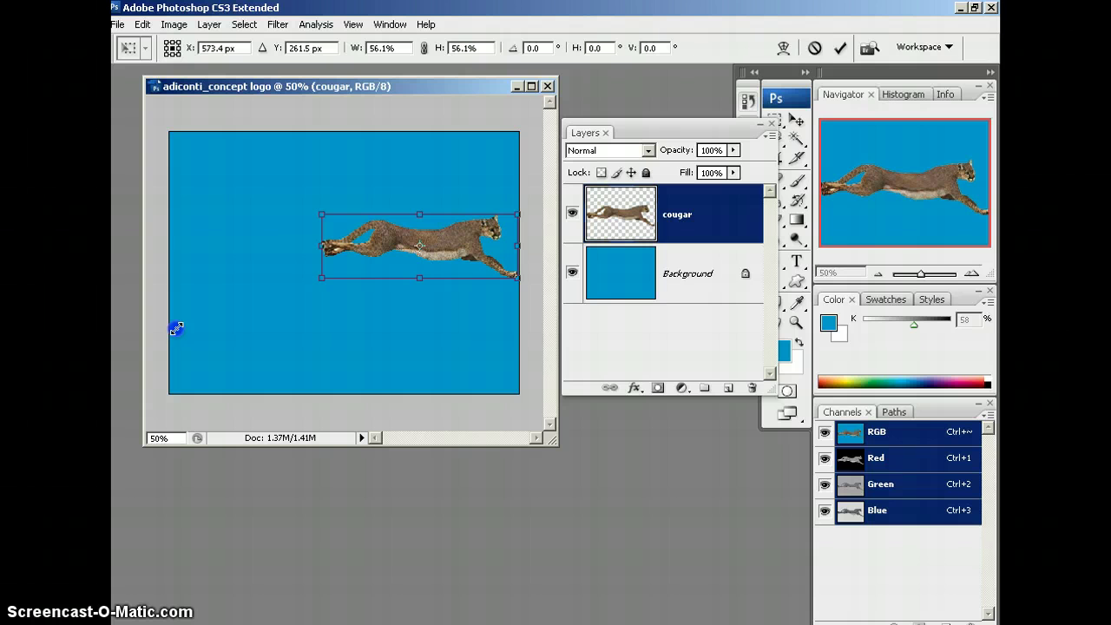
click(317, 290)
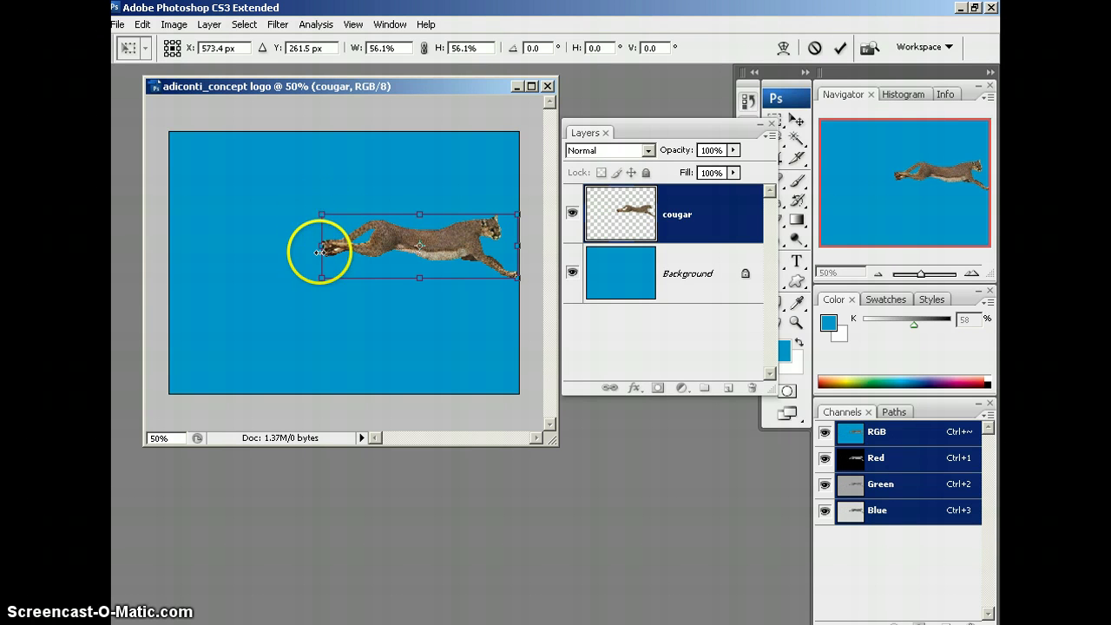
double_click(461, 242)
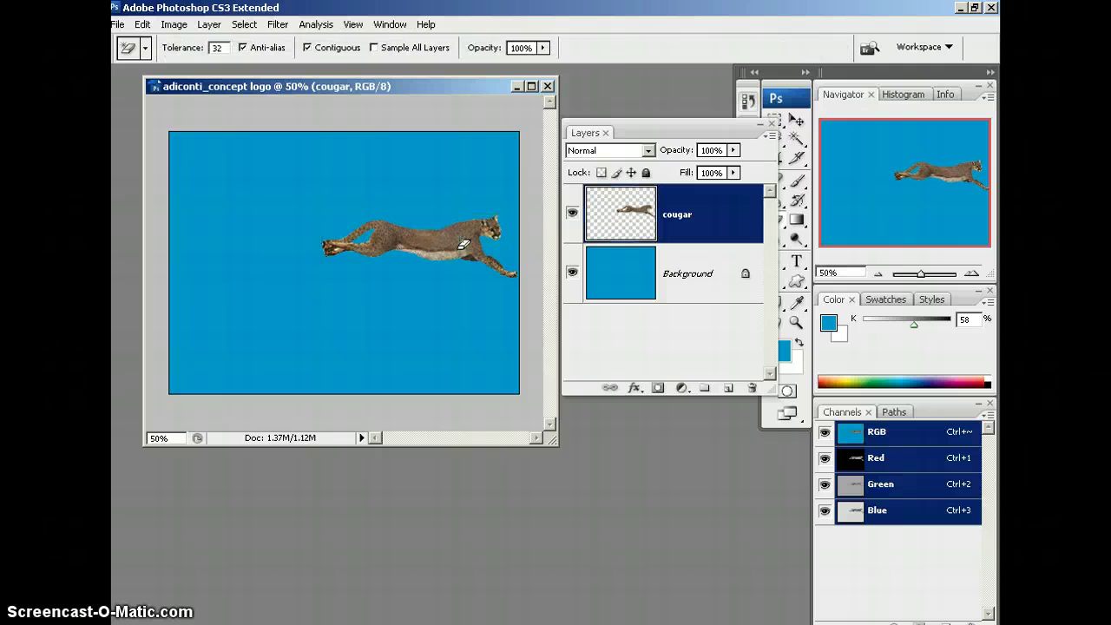
Step: Load the outline of the cougar layer as a selection
click(647, 211)
key(ctrl+0)
drag(544, 424, 596, 535)
mouse_move(438, 86)
mouse_down()
mouse_move(429, 85)
mouse_move(438, 78)
mouse_up()
drag(447, 240, 392, 257)
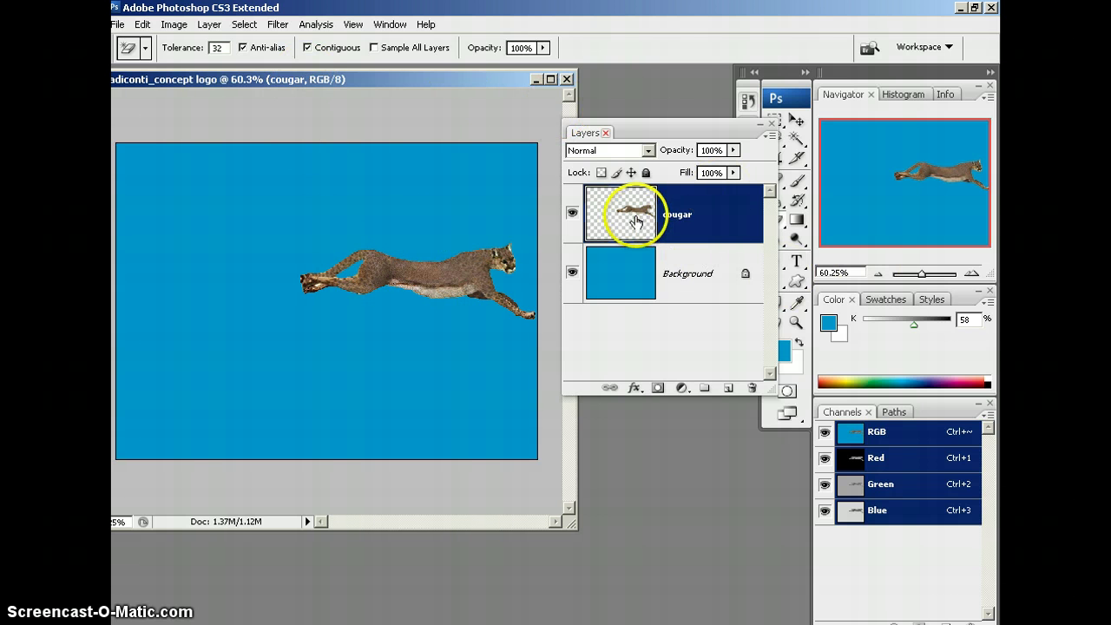
mouse_move(640, 211)
mouse_down()
mouse_move(603, 218)
mouse_move(628, 196)
mouse_move(620, 218)
mouse_up()
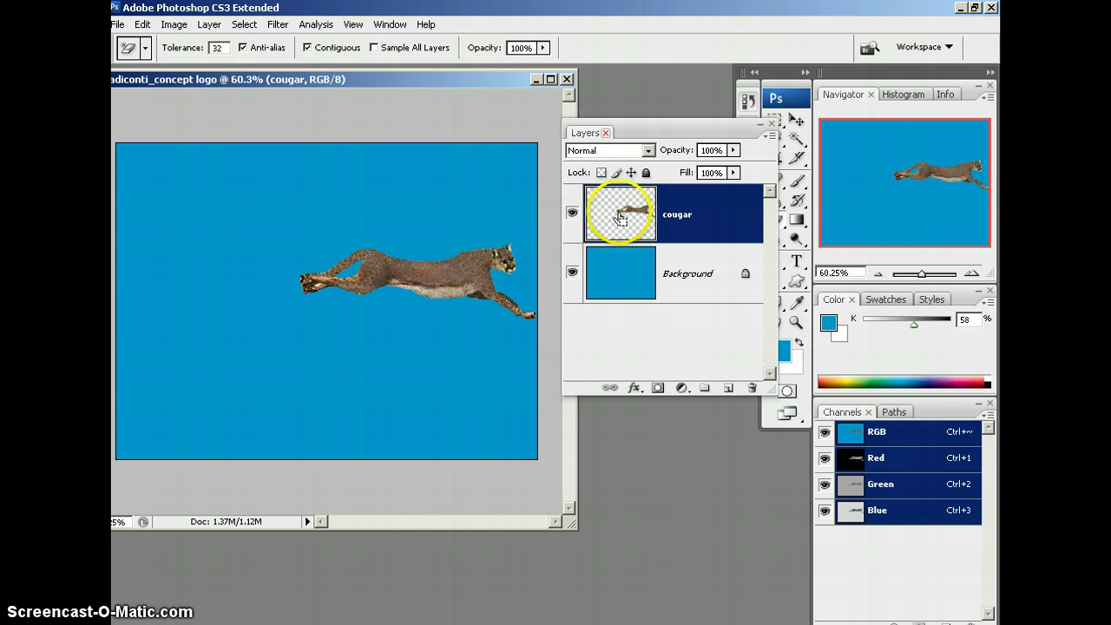
ctrl+click(621, 217)
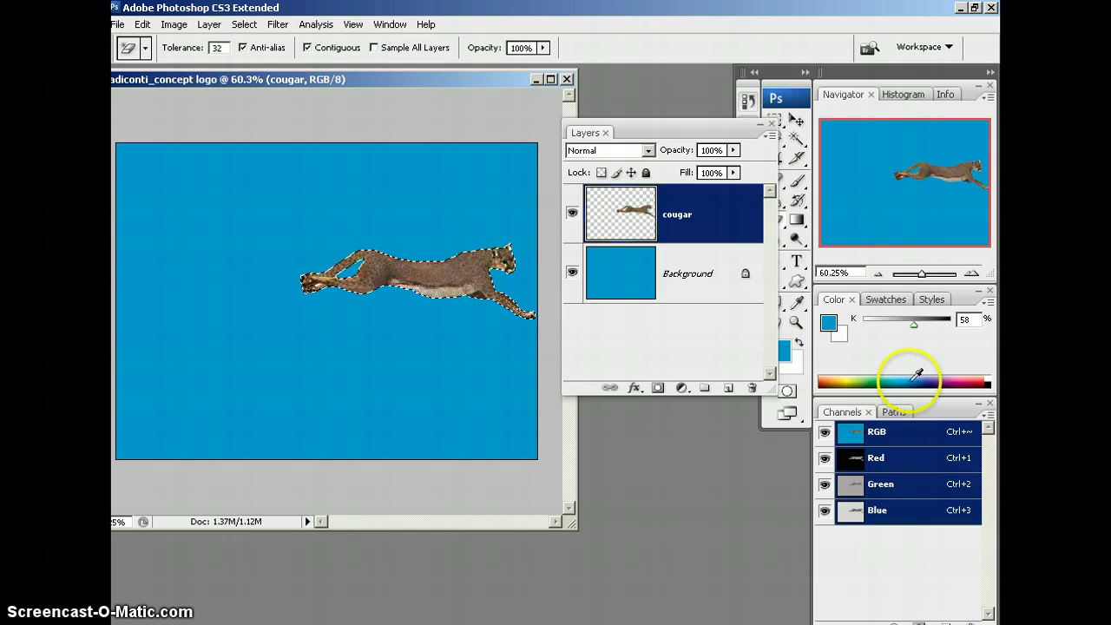
Step: Fill the selected cougar with magenta from the colour spectrum to make a solid silhouette, and deselect it
click(960, 381)
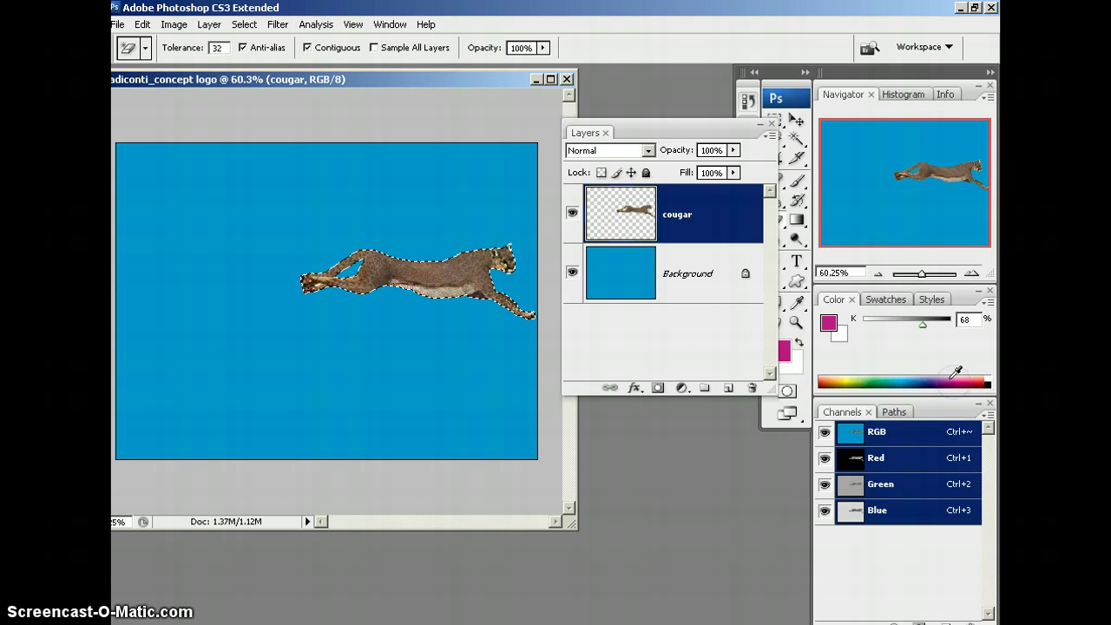
drag(668, 119, 647, 279)
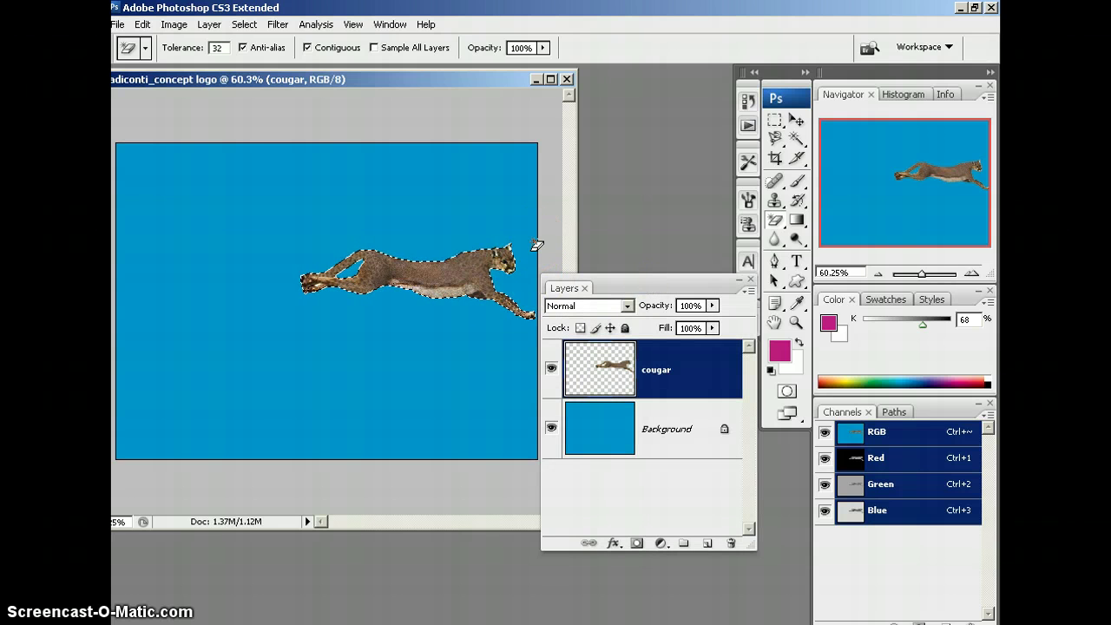
key(alt+BackSpace)
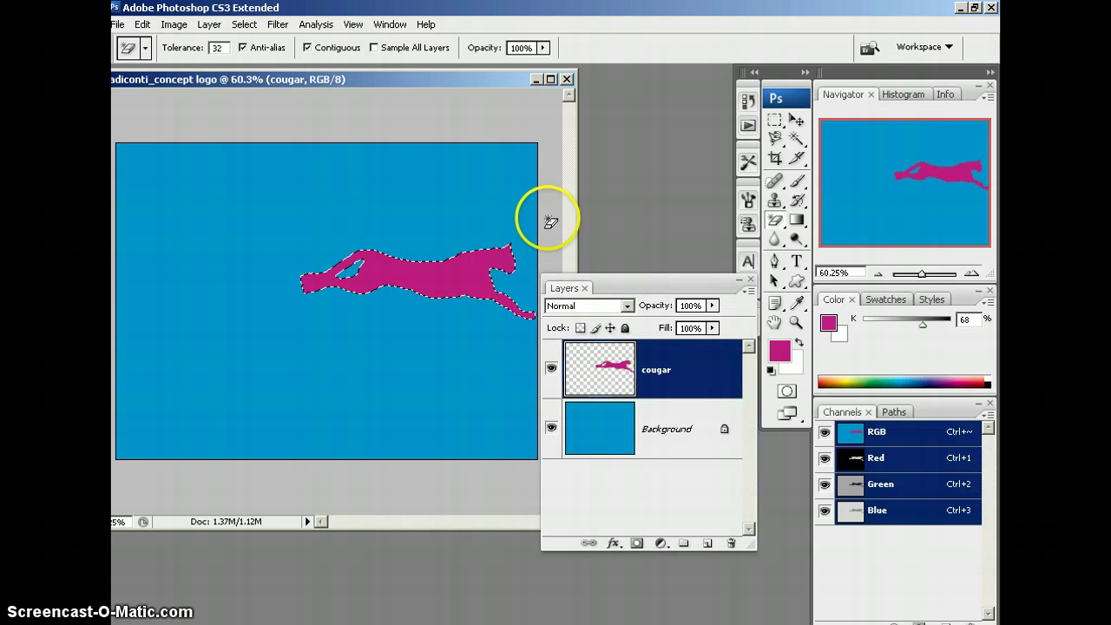
drag(617, 288, 628, 129)
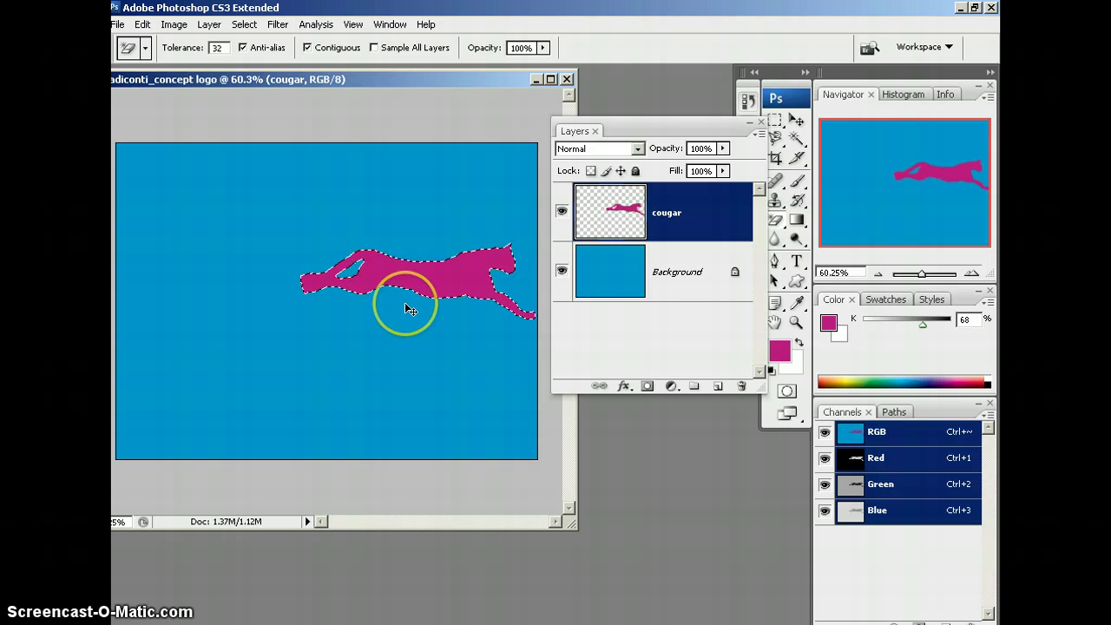
key(ctrl+d)
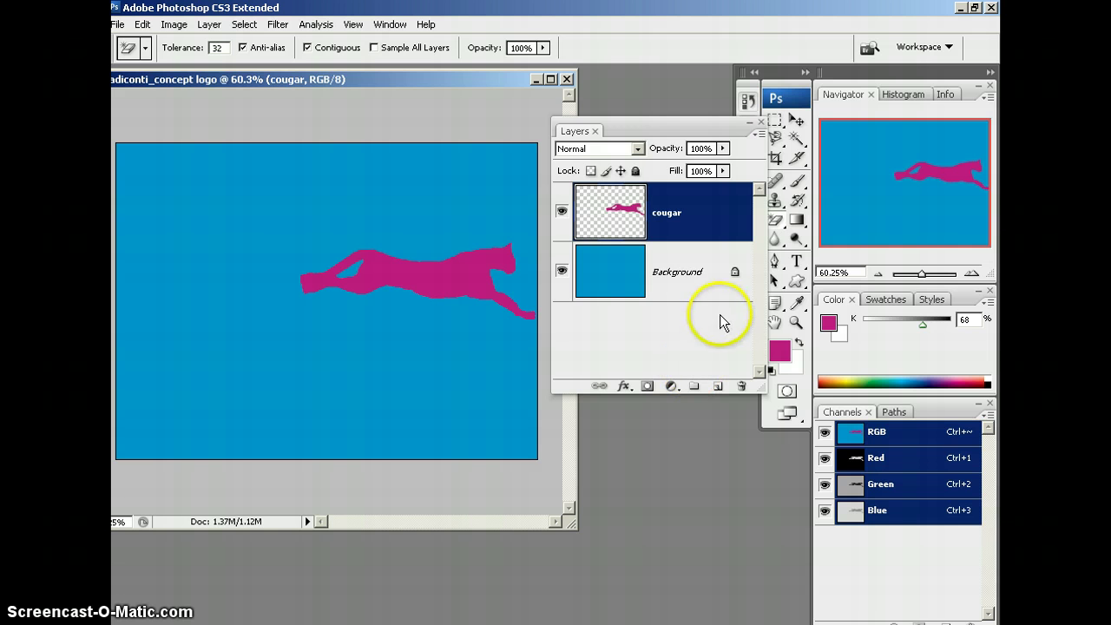
drag(687, 128, 679, 215)
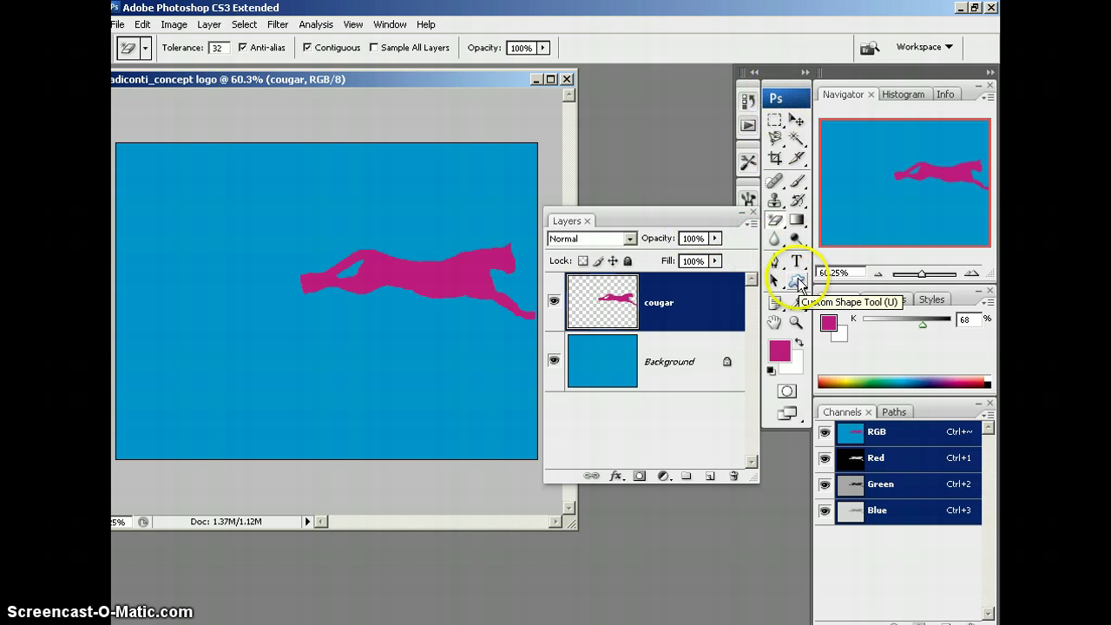
Step: Add the word FAST as a new text layer in 274 pt Impact, starting near the canvas's left edge
click(798, 262)
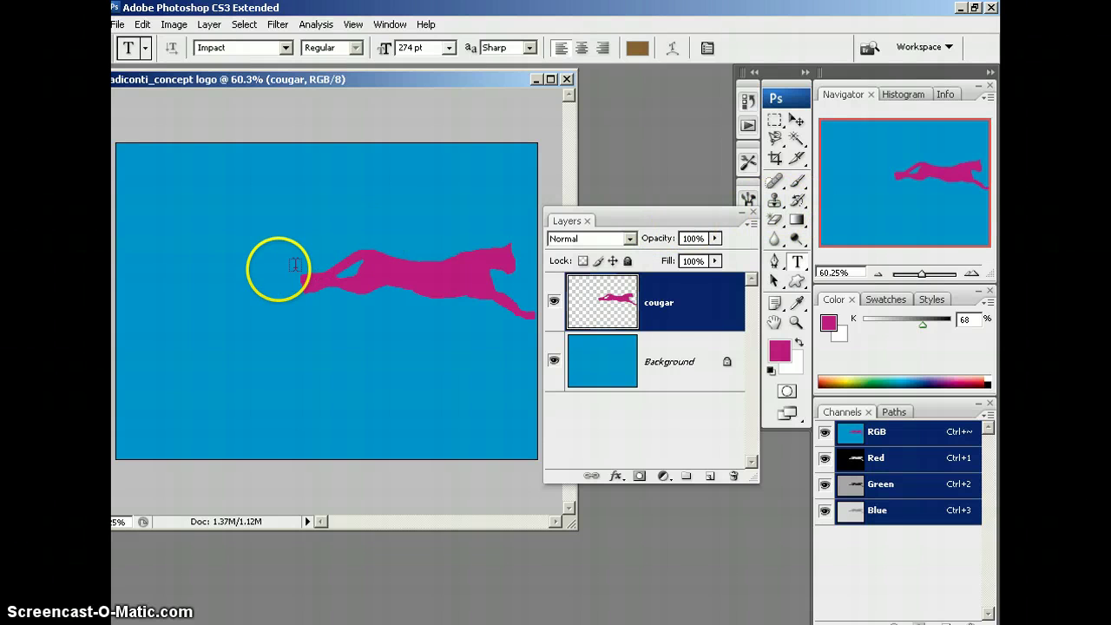
click(149, 266)
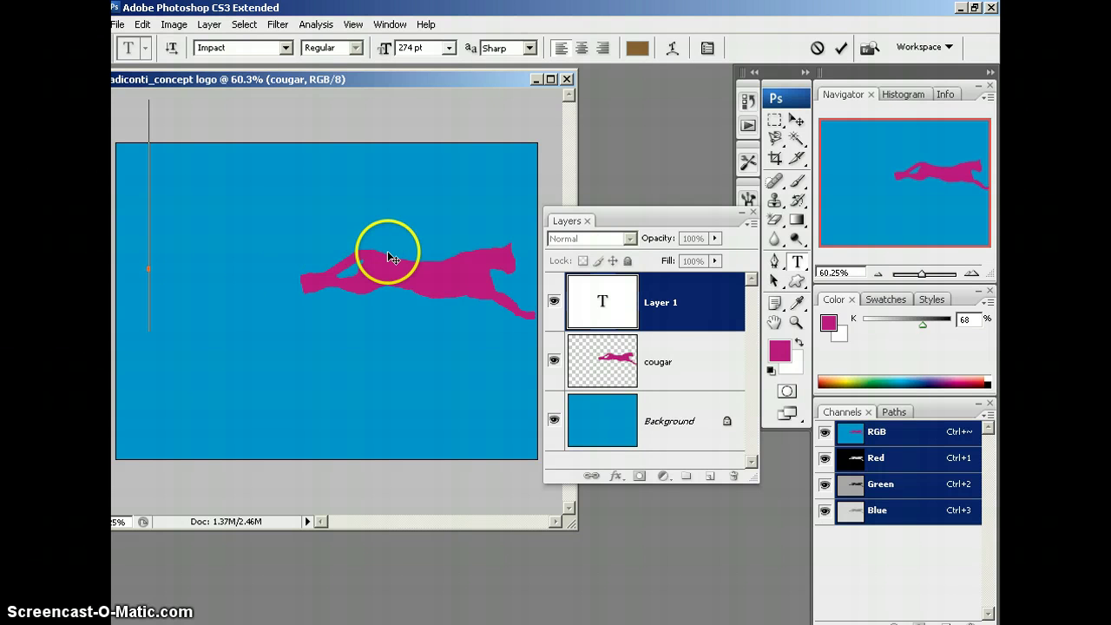
click(389, 41)
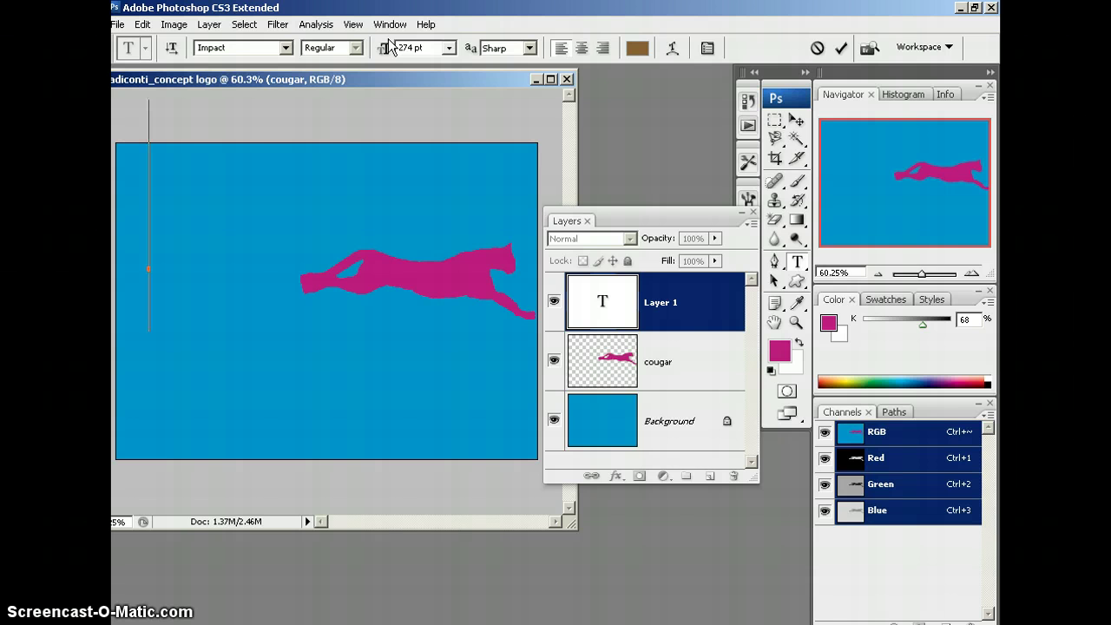
text(FAST)
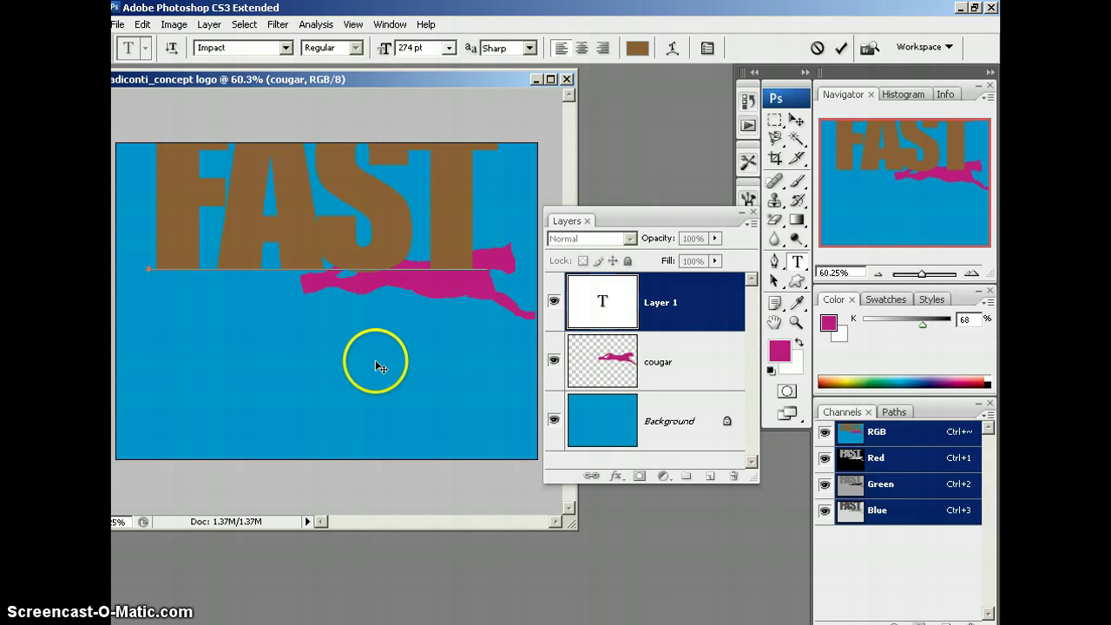
Step: Reposition the FAST text lower on the canvas so the whole word fits and overlaps the cougar
key(shift+Left)
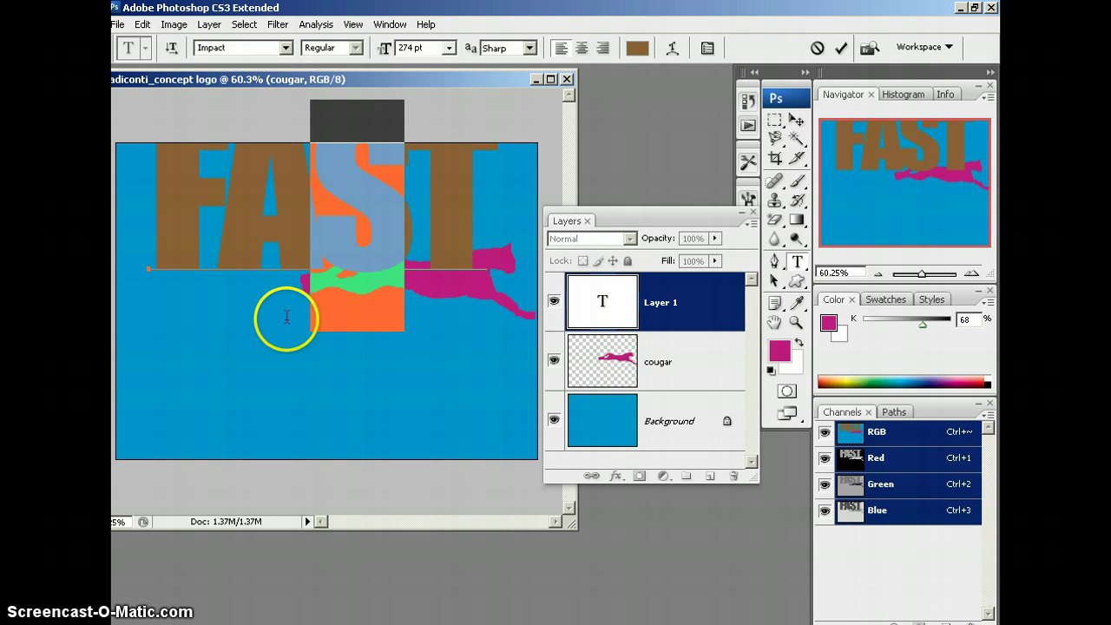
drag(285, 318, 390, 367)
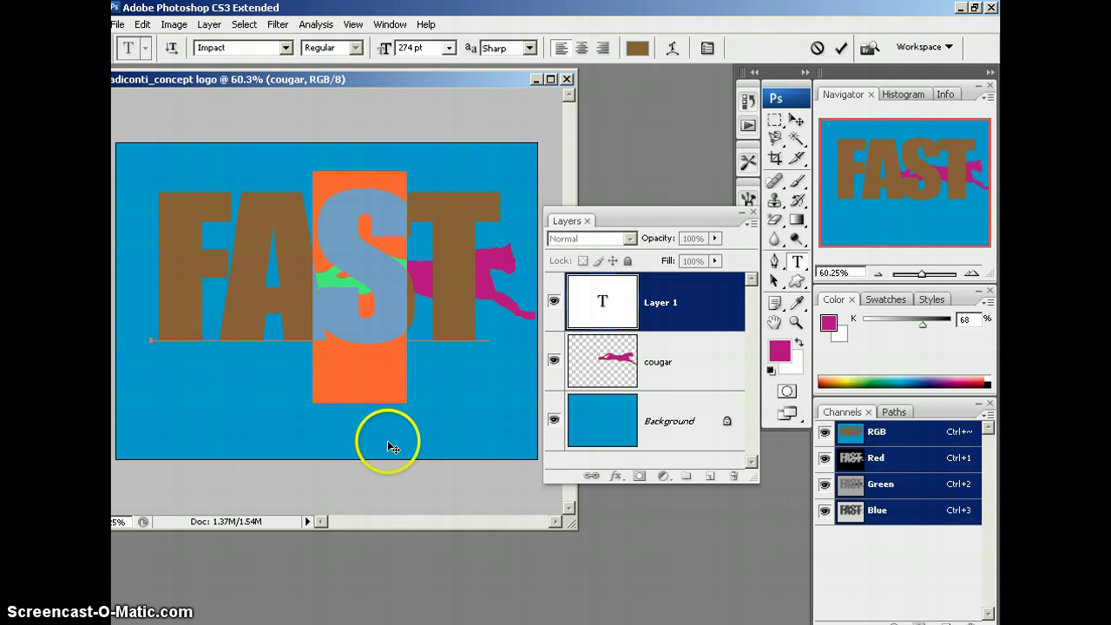
drag(385, 443, 315, 448)
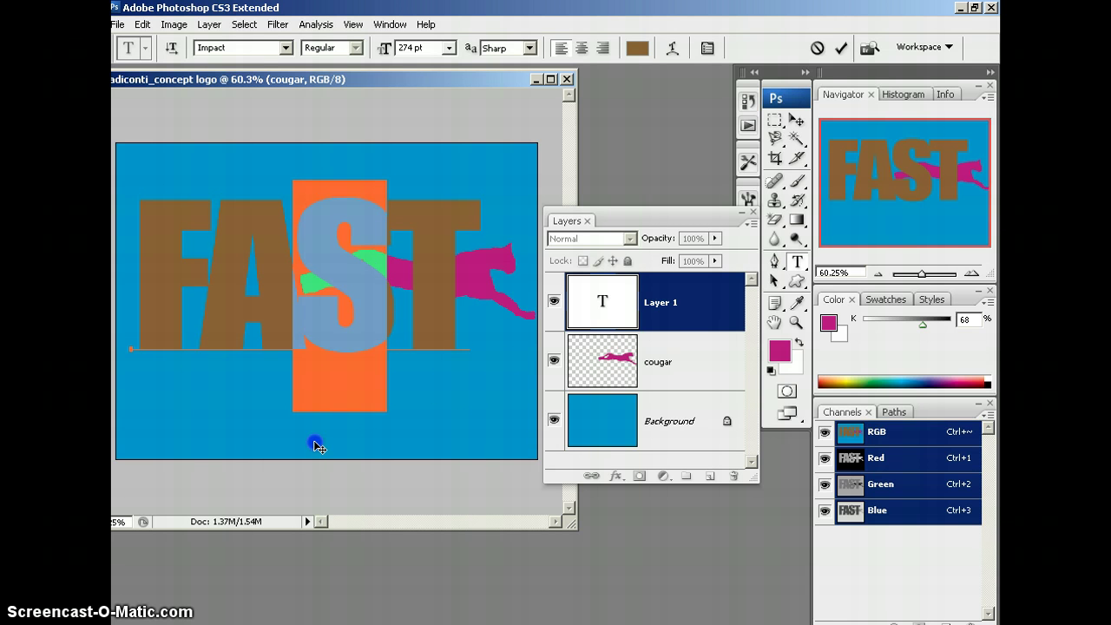
click(467, 287)
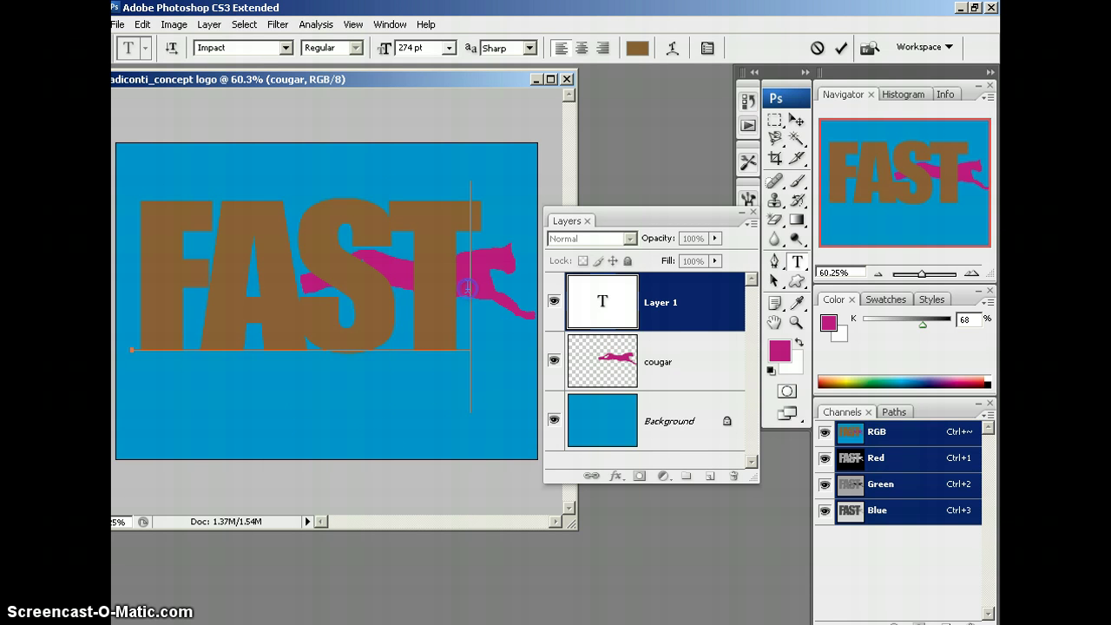
Step: Select the whole word FAST, try out other fonts on it, and settle on Poplar Std
double_click(599, 306)
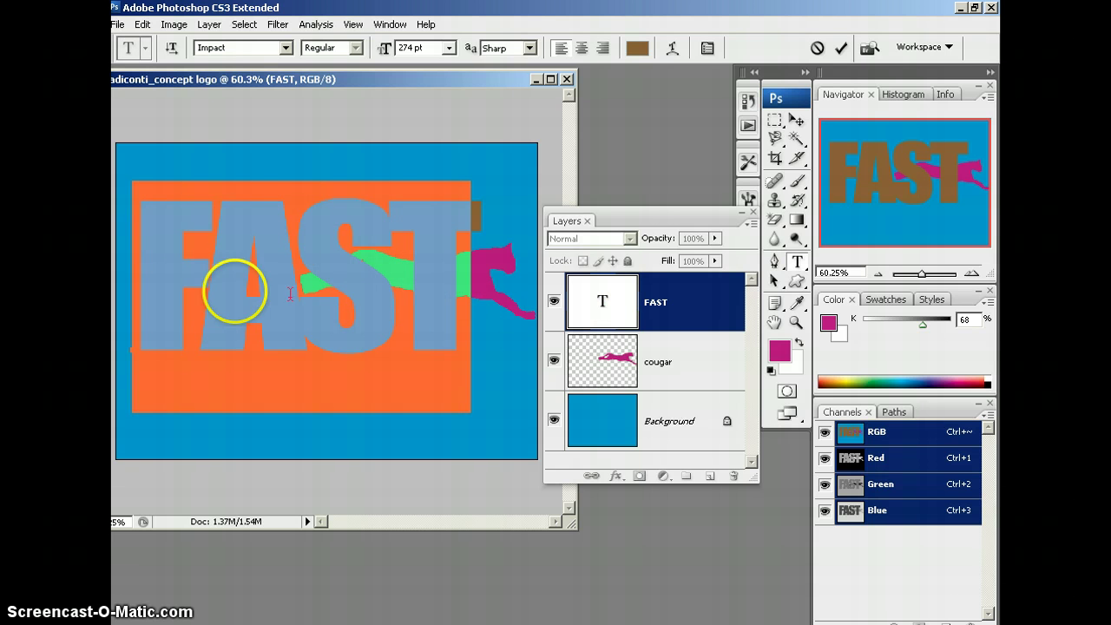
click(286, 48)
click(286, 49)
click(285, 49)
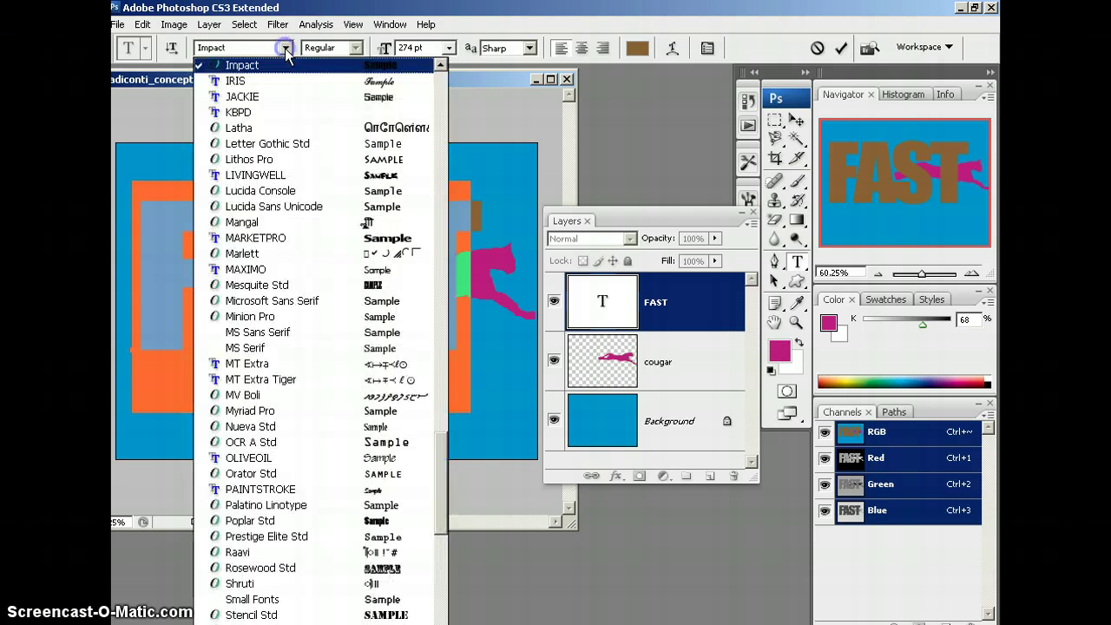
click(270, 283)
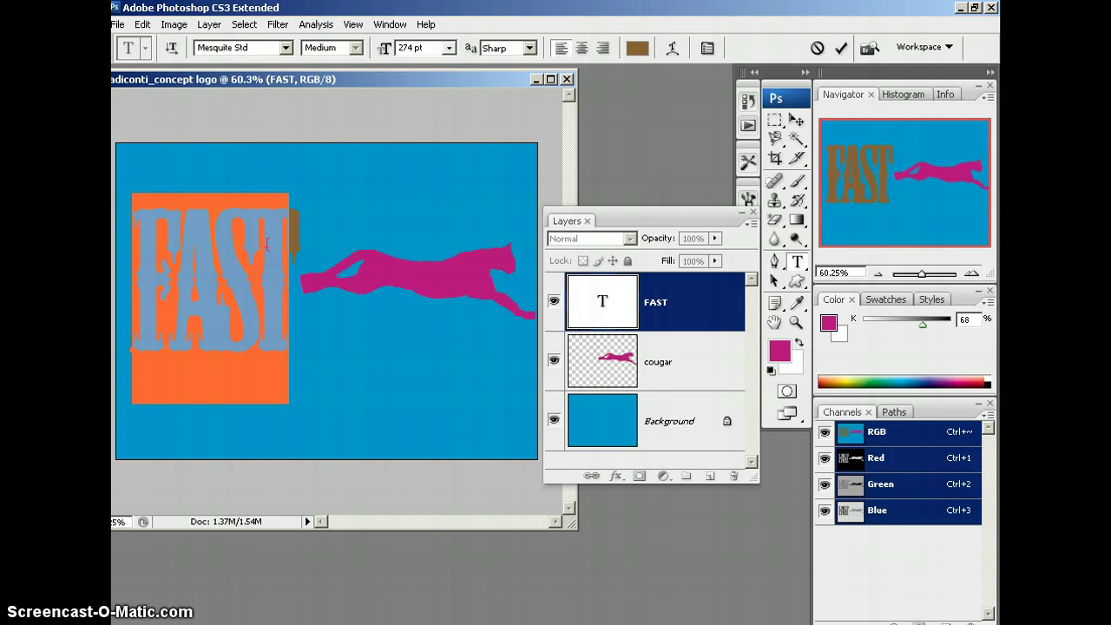
click(222, 48)
key(Down)
key(Down)
key(Down)
key(Down)
key(Down)
key(Down)
key(Down)
key(Down)
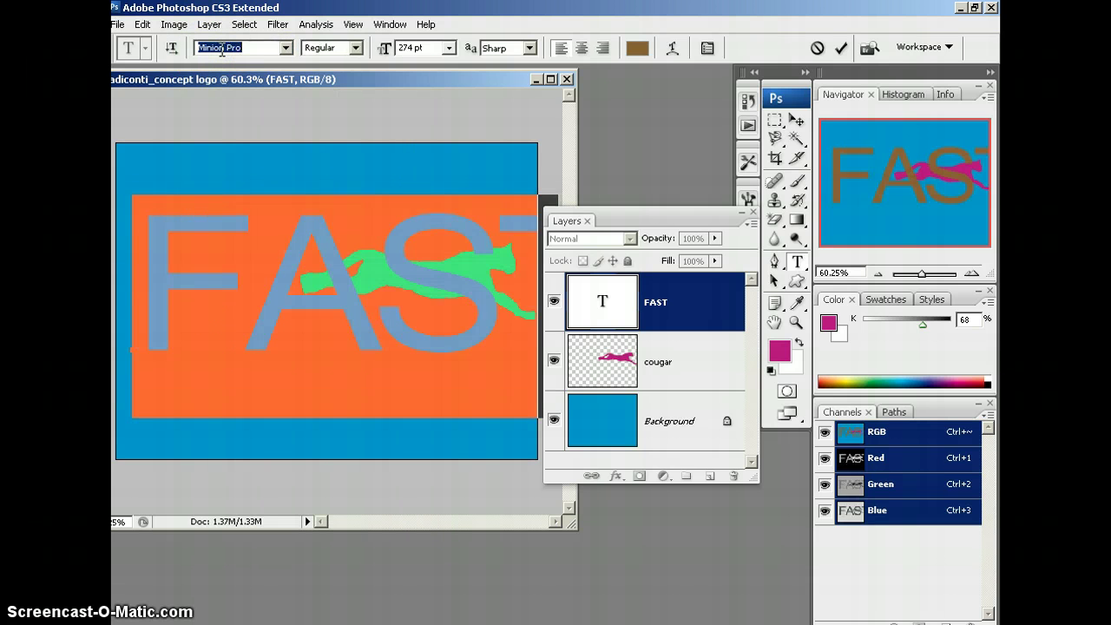
key(Down)
key(Down)
key(Down)
key(Down)
key(Down)
key(Down)
key(Down)
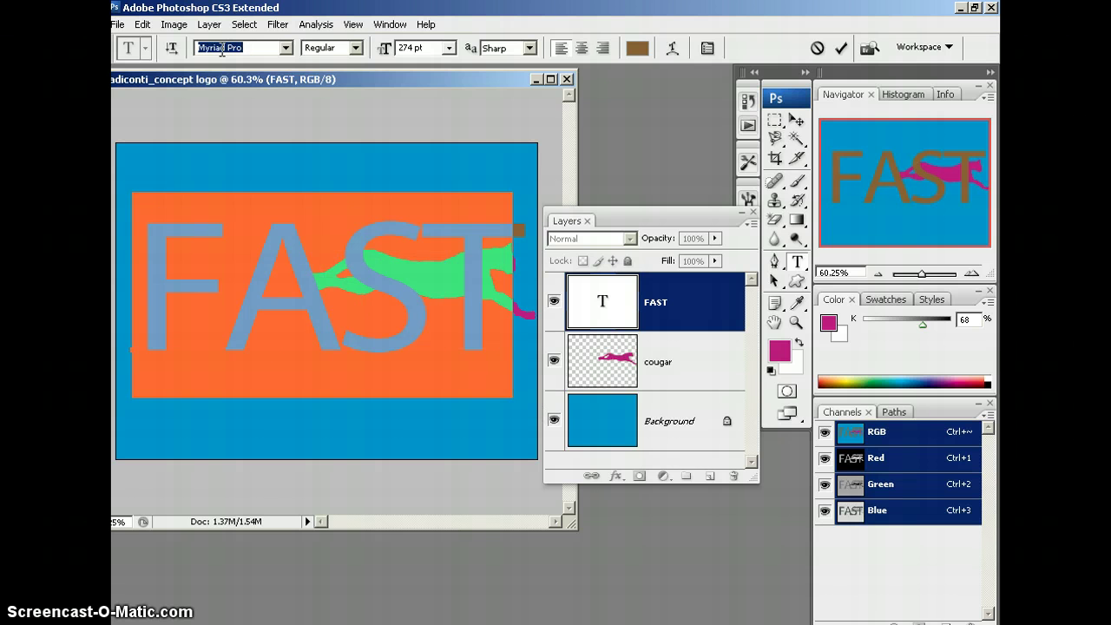
key(Down)
key(Down)
key(Down)
key(Down)
key(Down)
key(Down)
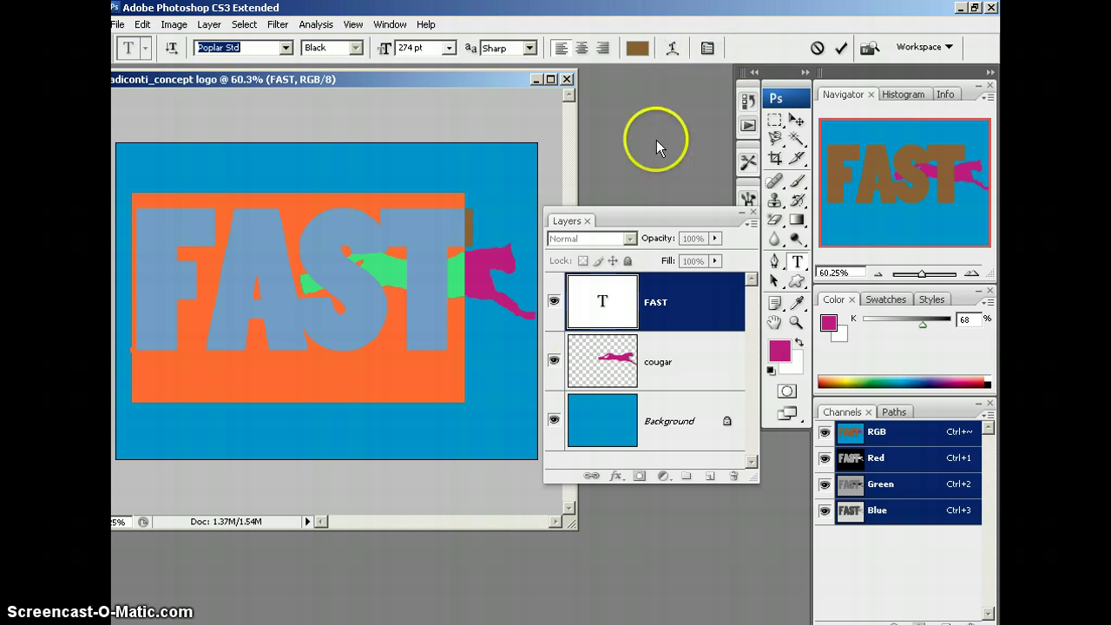
Step: Set the FAST text's tracking to -40 and its vertical scale to 94%
click(708, 49)
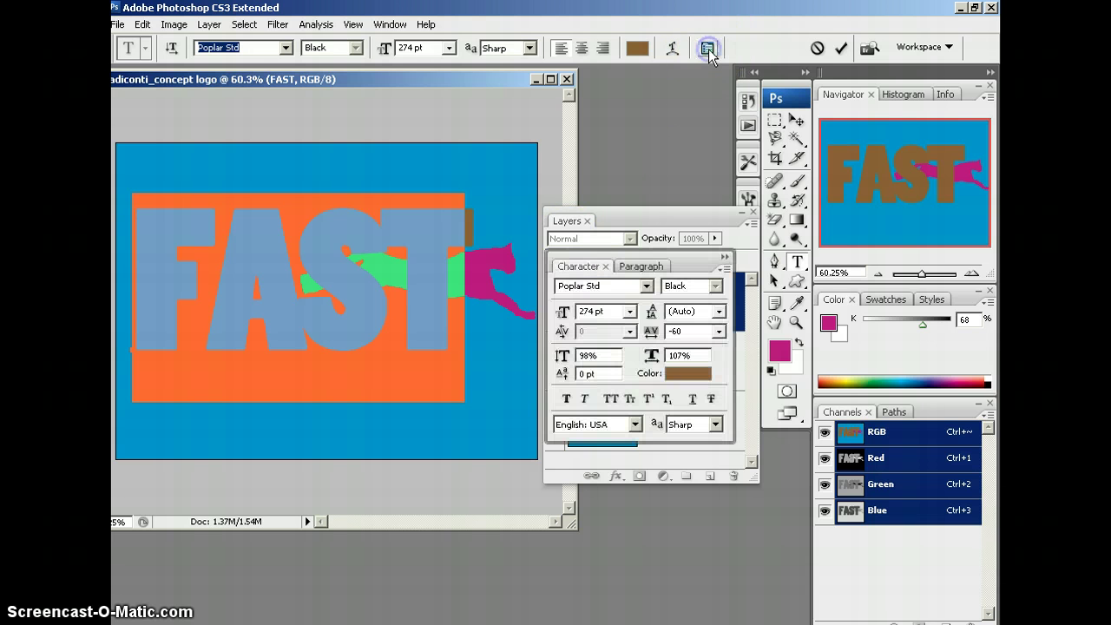
drag(651, 337, 654, 339)
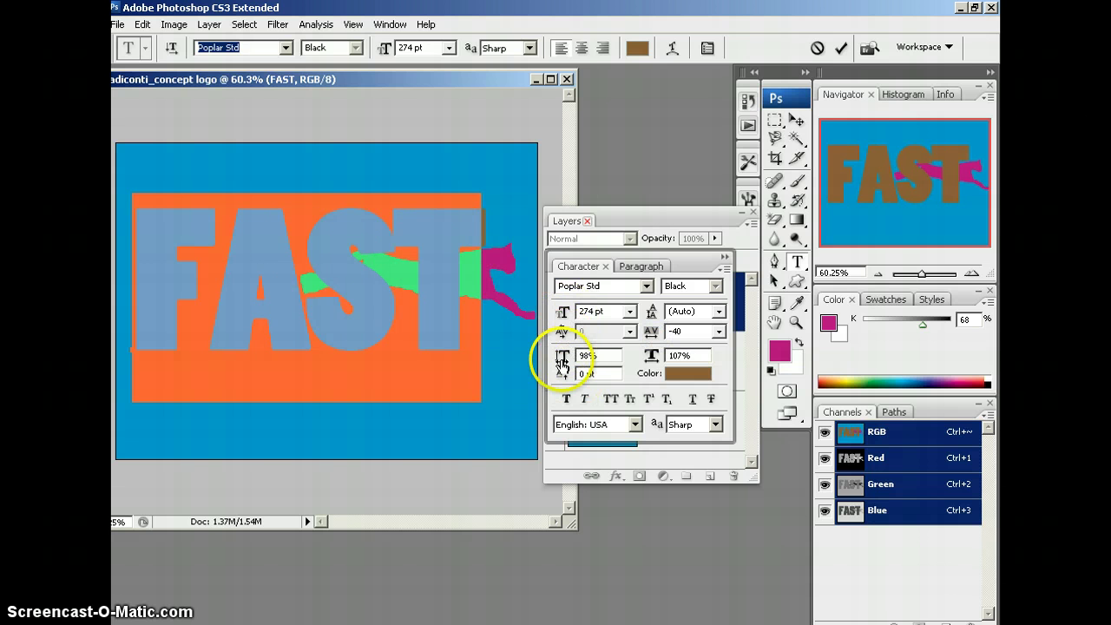
drag(560, 357, 562, 357)
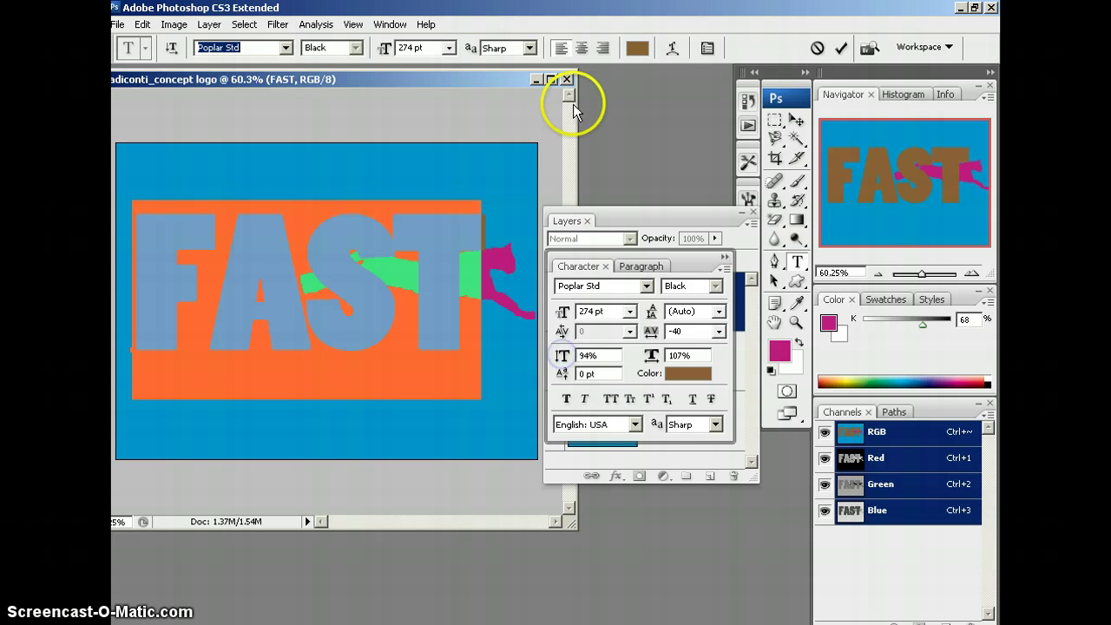
click(580, 267)
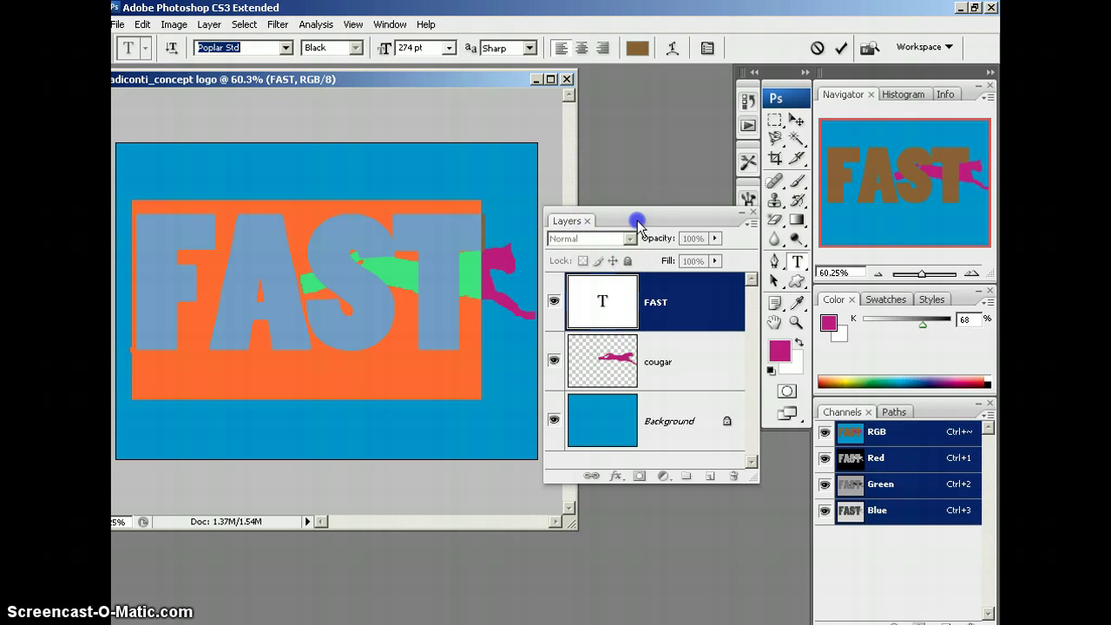
Step: Move the Layers panel higher up and enlarge it
drag(637, 219, 641, 140)
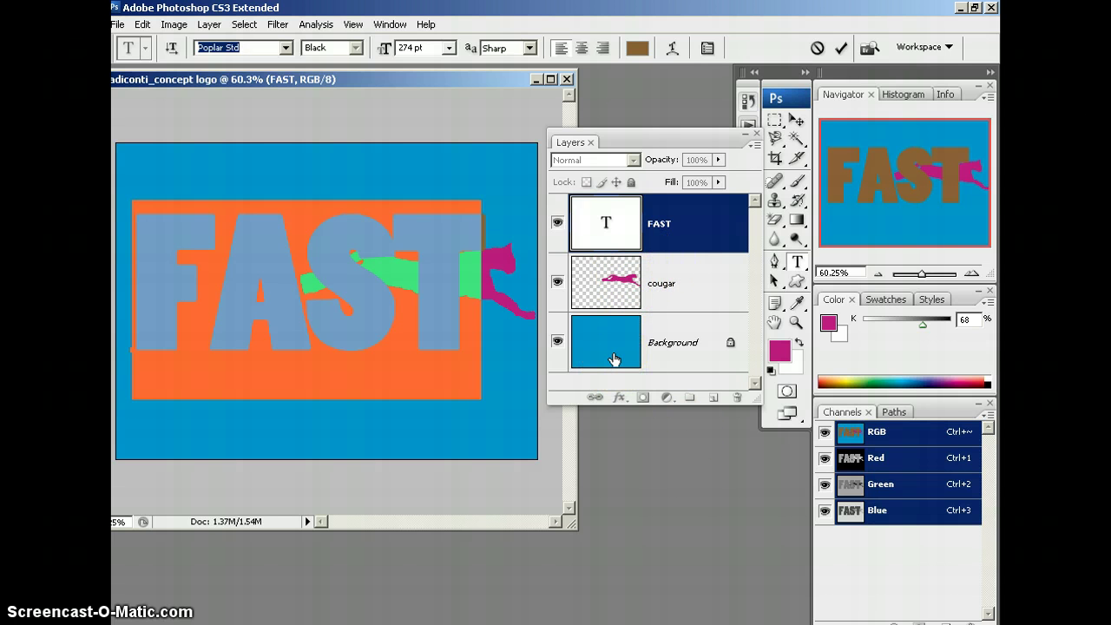
drag(756, 401, 767, 470)
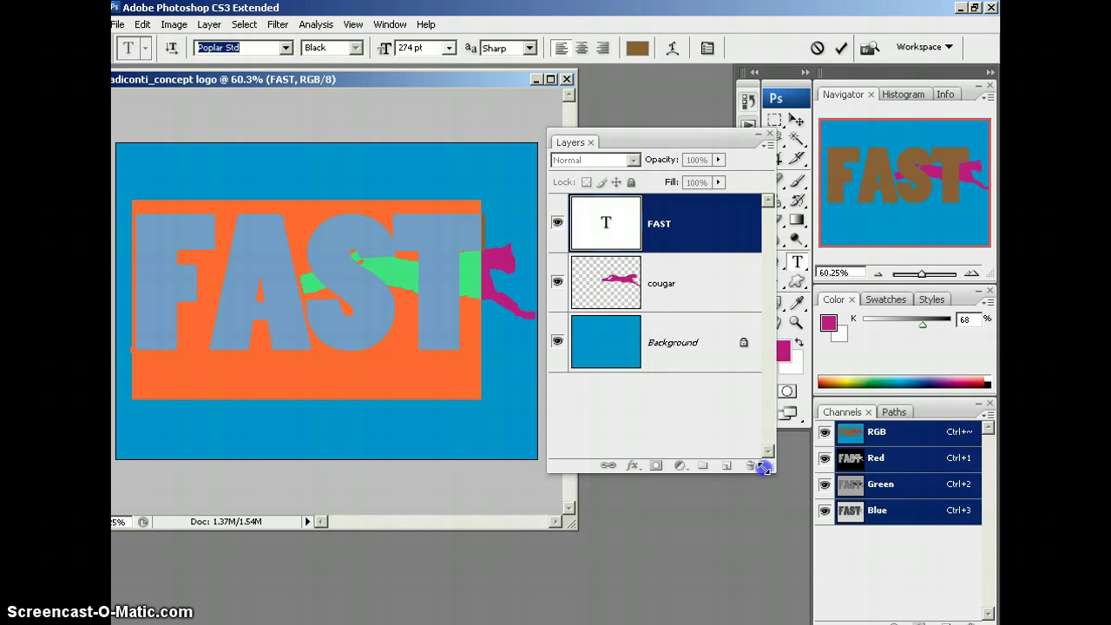
mouse_move(696, 141)
mouse_down()
mouse_move(700, 109)
mouse_move(692, 137)
mouse_up()
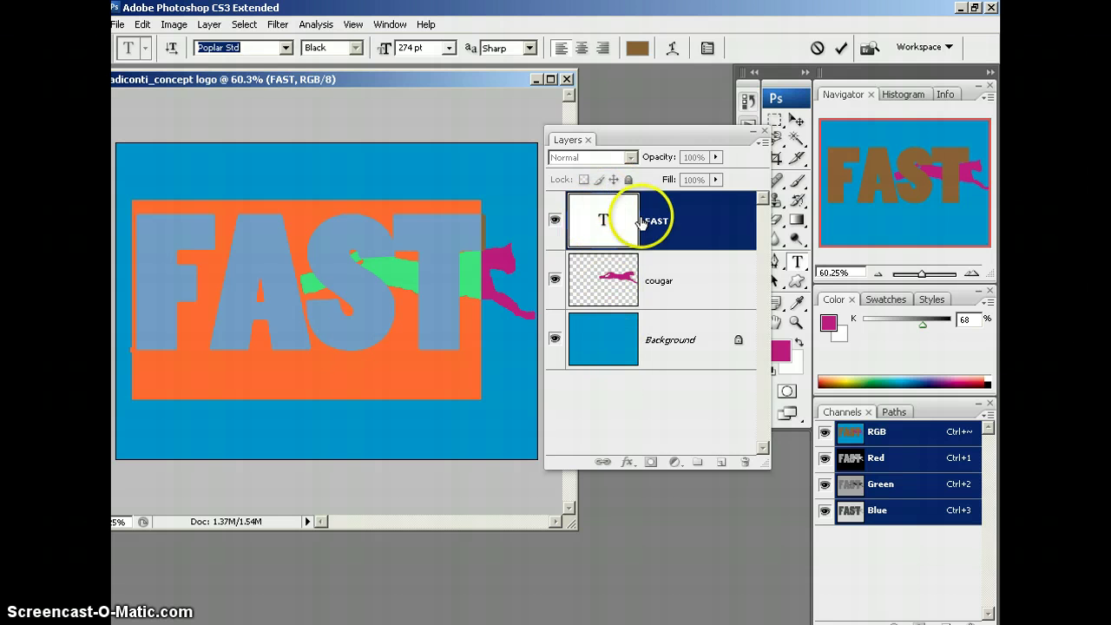
Step: Commit the text and move the cougar layer above the FAST layer so the silhouette overlaps the letters
click(686, 280)
click(685, 219)
click(673, 291)
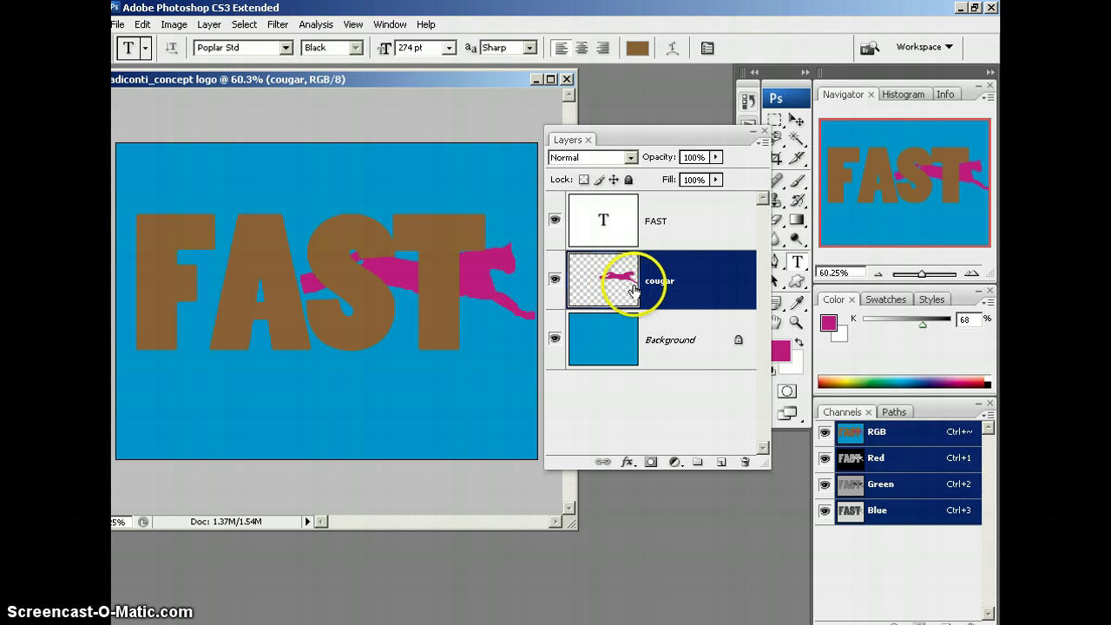
drag(683, 292, 685, 293)
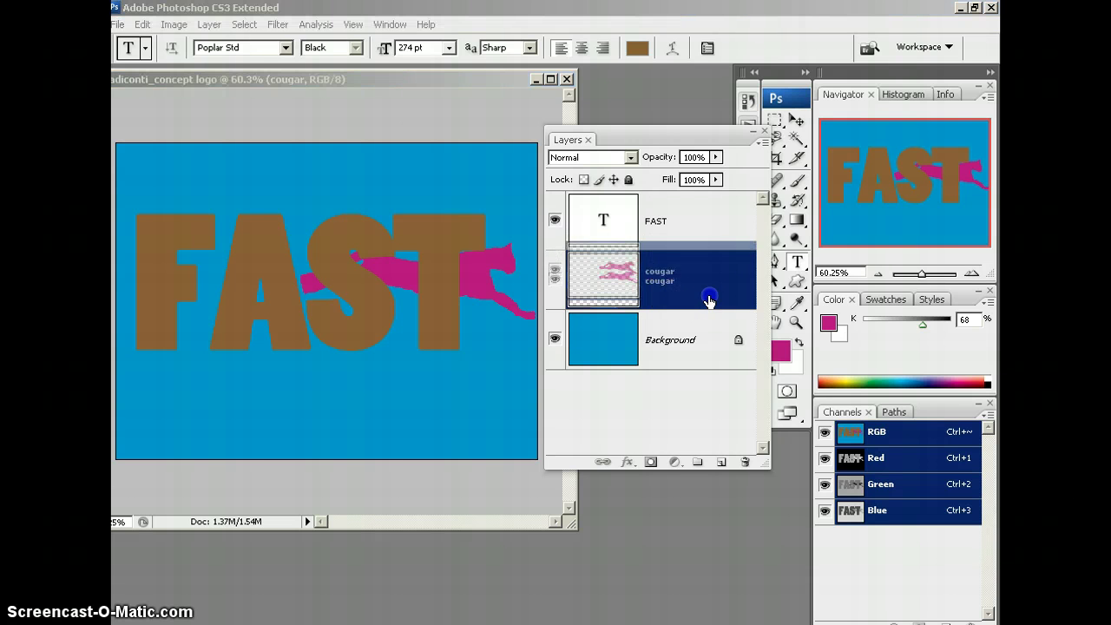
key(ctrl+j)
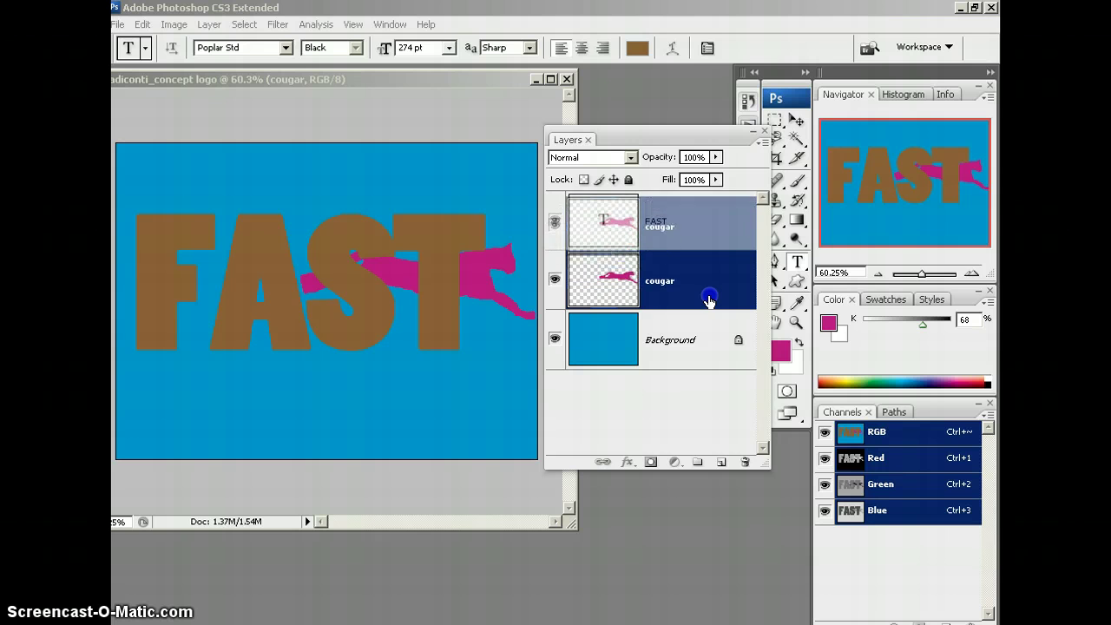
drag(709, 299, 710, 237)
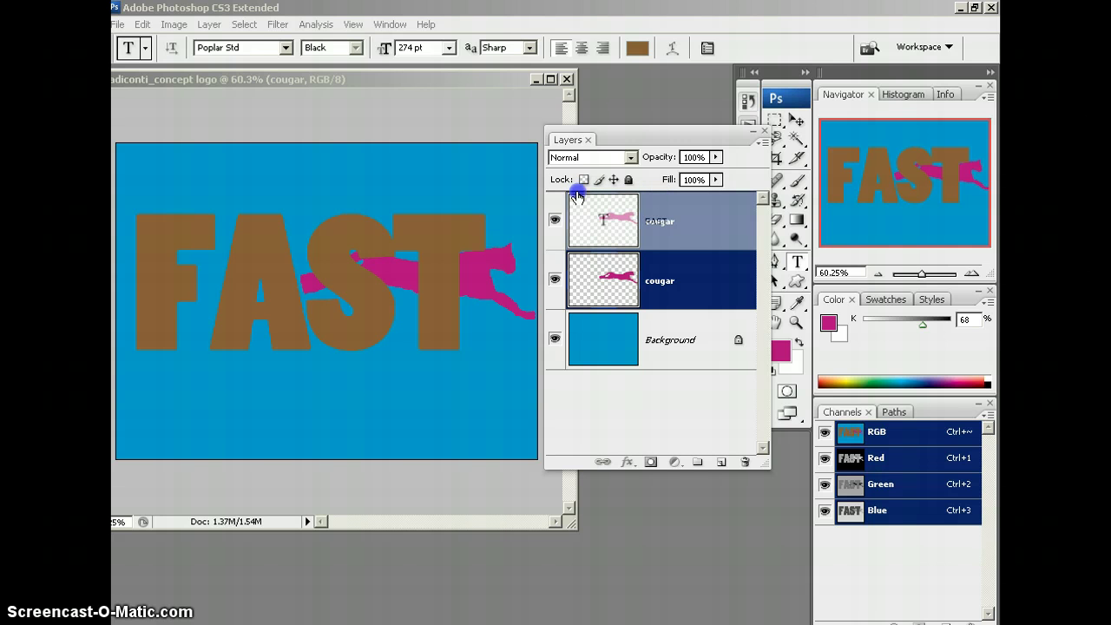
drag(699, 198, 685, 198)
drag(687, 199, 688, 200)
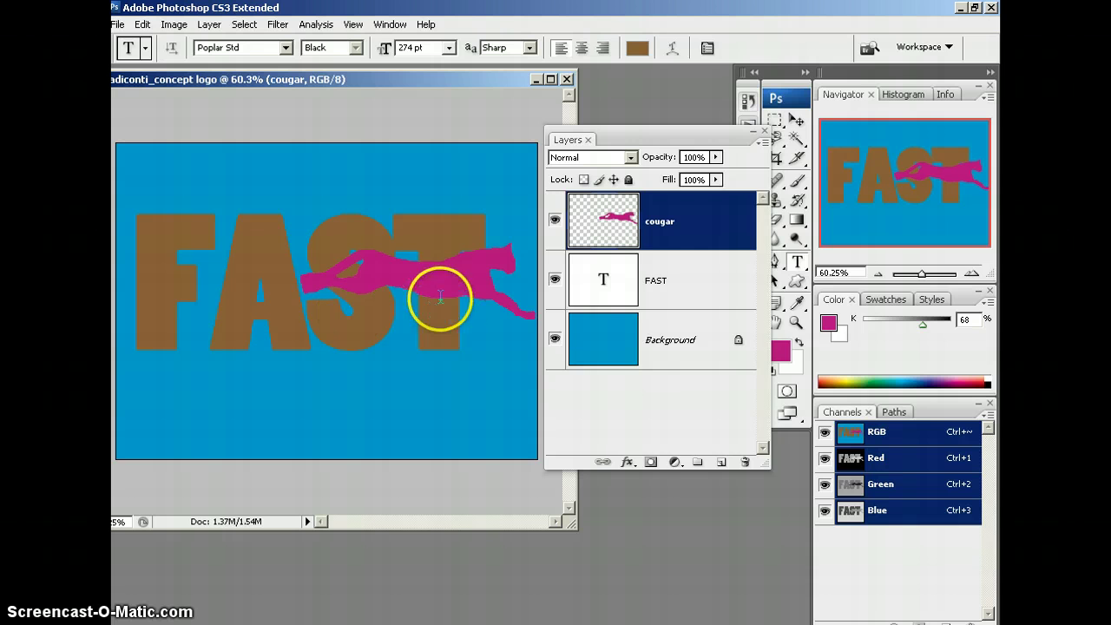
Step: Dock the Layers panel in its own column and float the toolbox over its empty area
drag(639, 141, 679, 141)
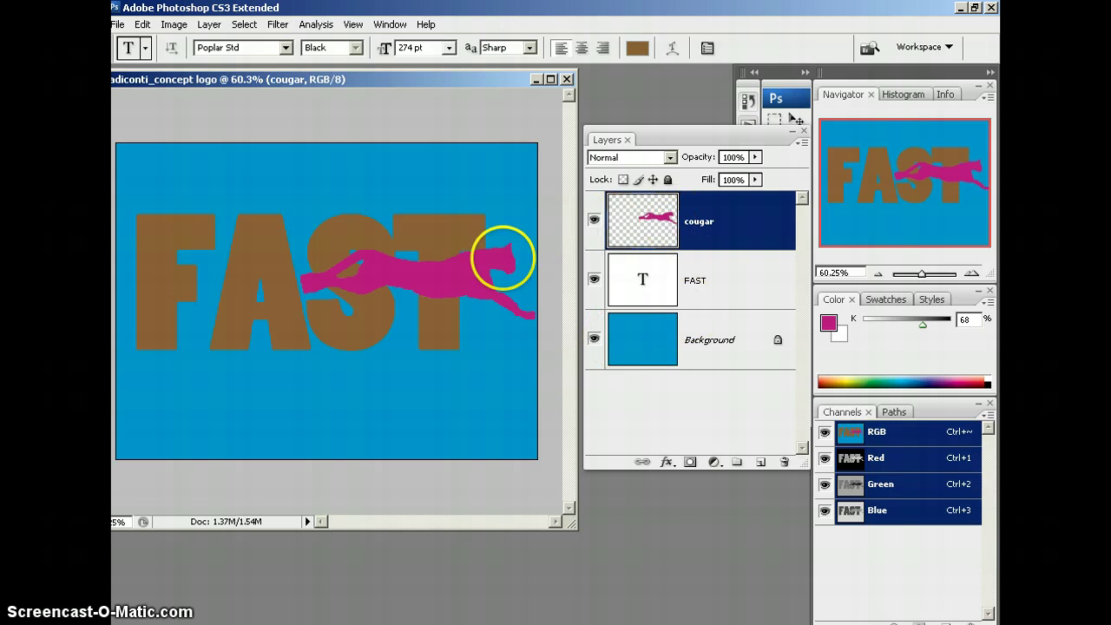
drag(721, 142, 720, 240)
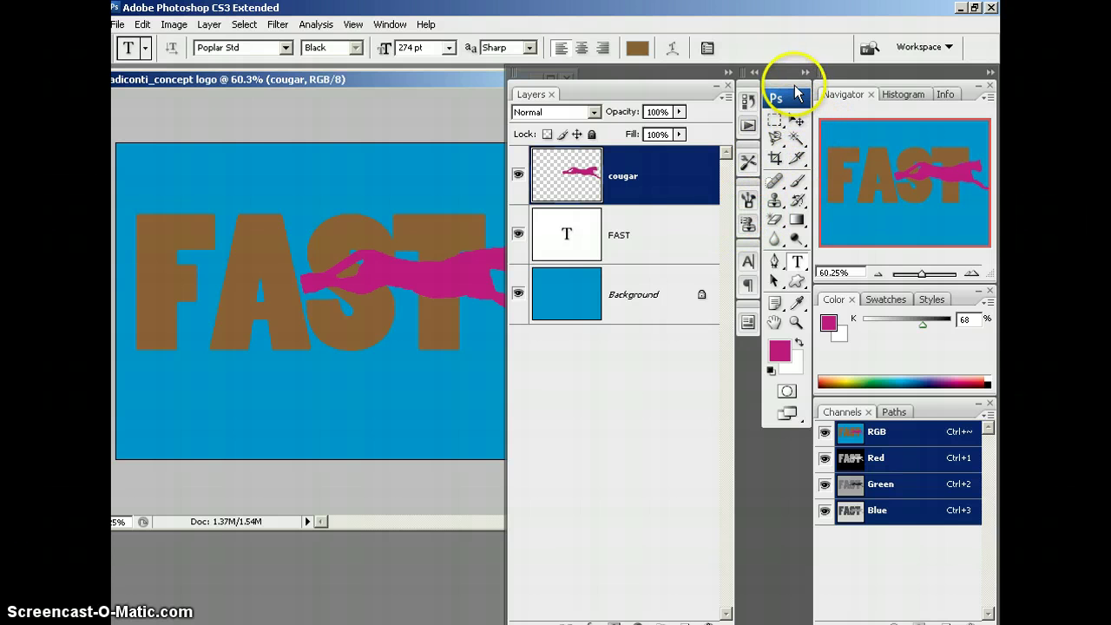
drag(797, 94, 660, 326)
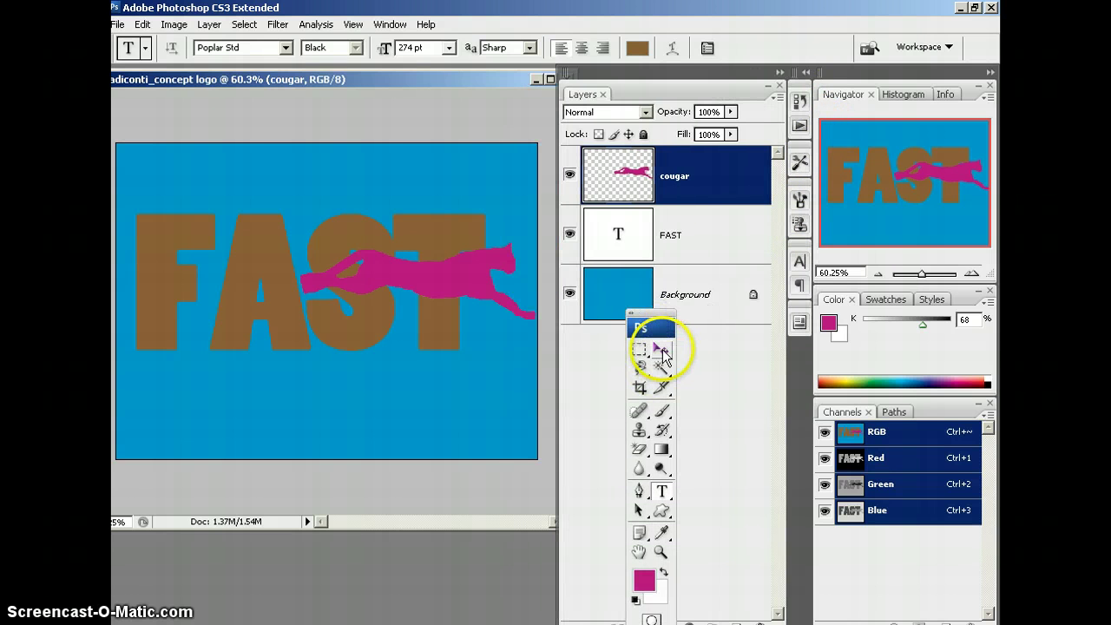
Step: With the Move tool, place the FAST text against the canvas's left edge and the cougar above its last letters
click(662, 350)
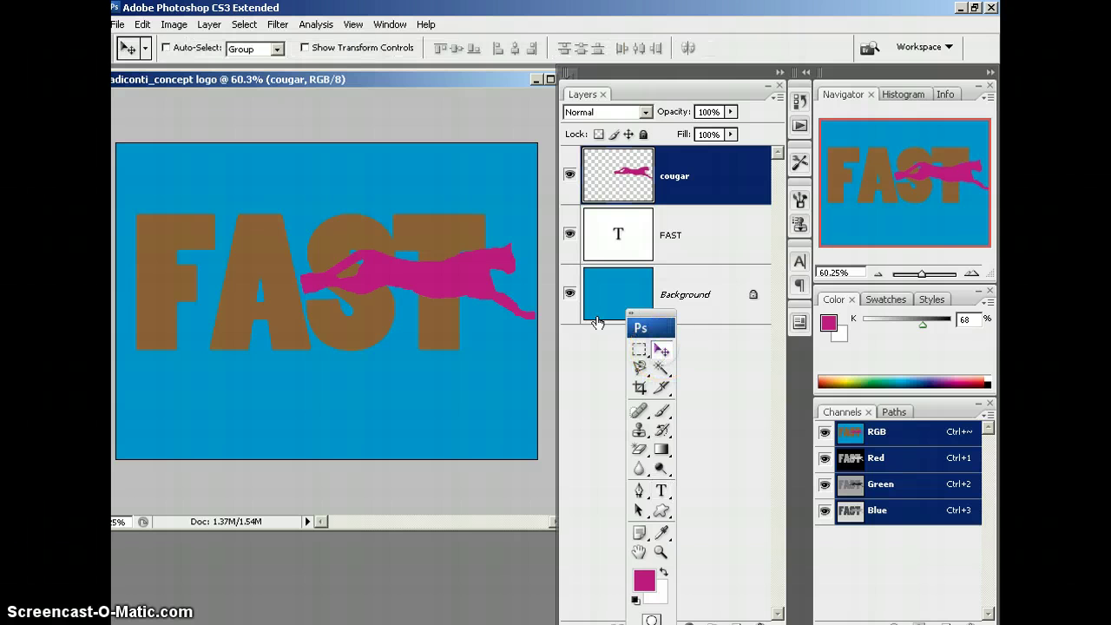
drag(413, 280, 415, 209)
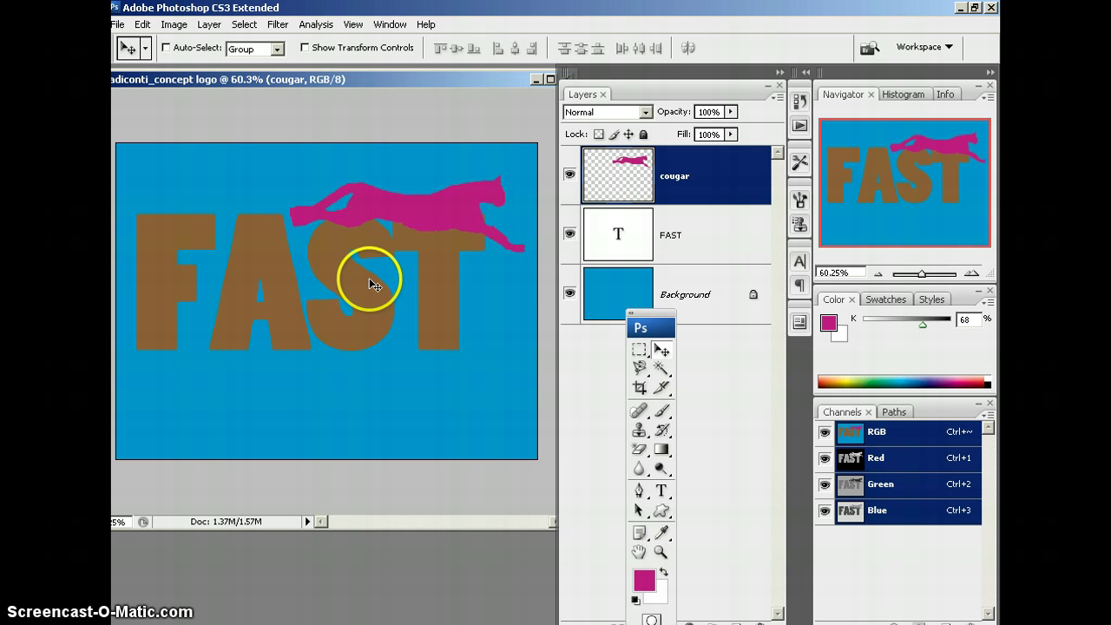
drag(366, 297, 353, 328)
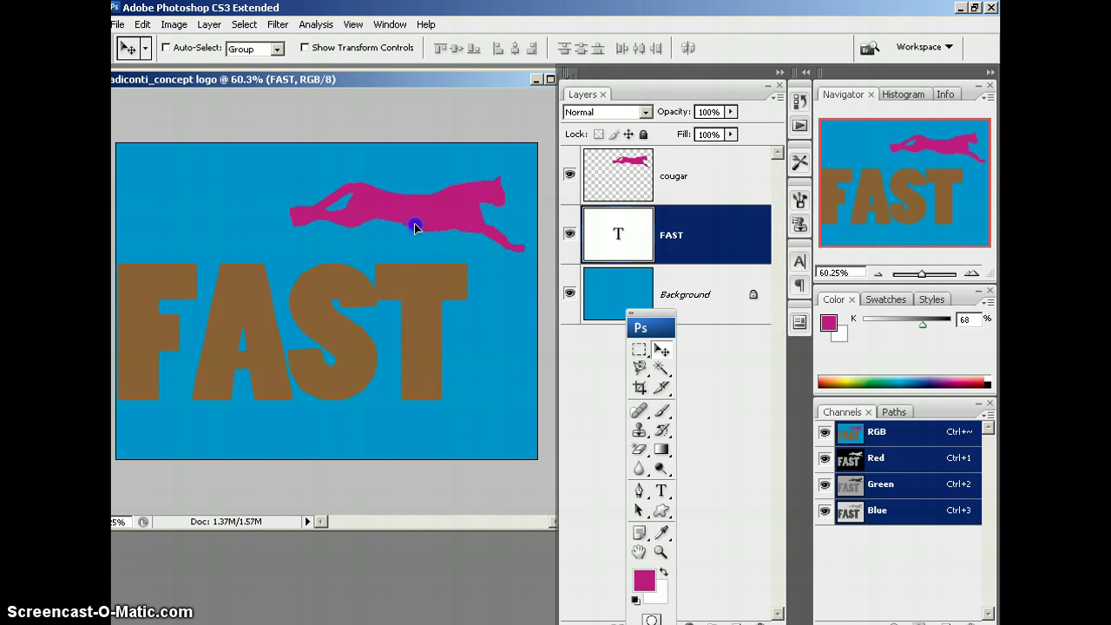
mouse_move(415, 227)
mouse_down()
mouse_move(409, 278)
mouse_move(426, 218)
mouse_up()
click(408, 292)
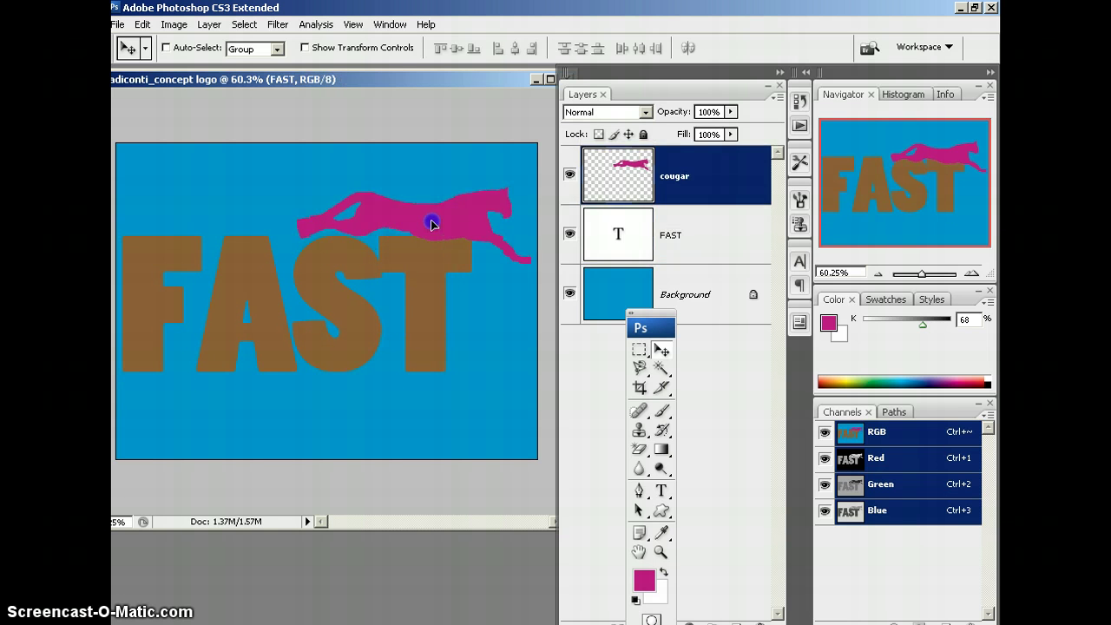
drag(414, 280, 414, 300)
drag(428, 204, 432, 235)
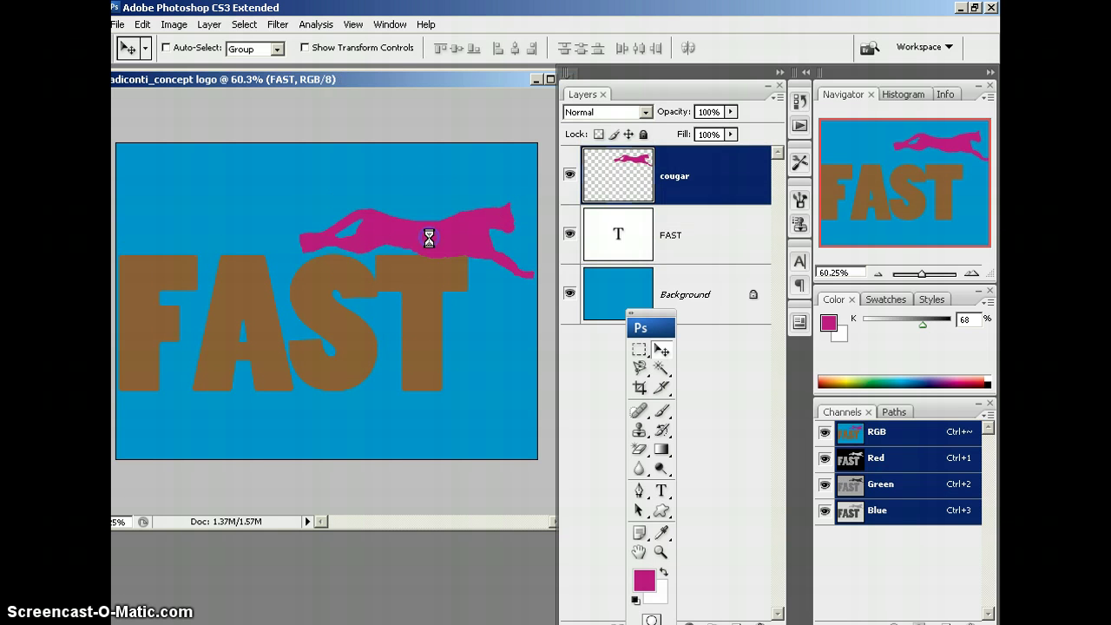
drag(420, 300, 421, 309)
drag(437, 244, 443, 232)
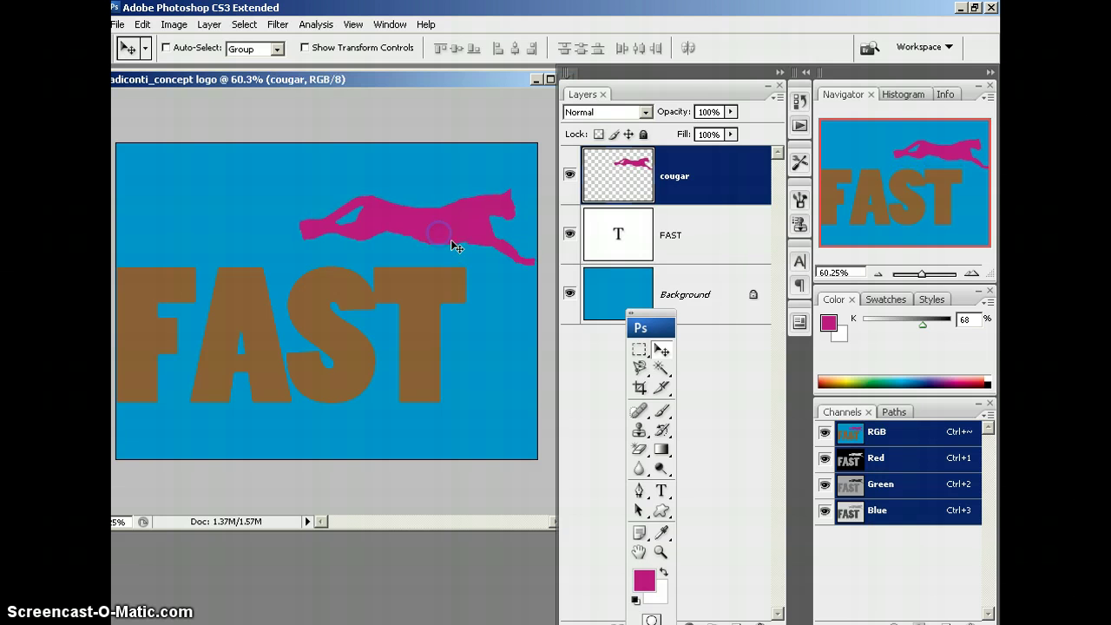
Step: Raise the FAST text on the canvas and reposition the cougar just above its last letters
drag(432, 326, 435, 305)
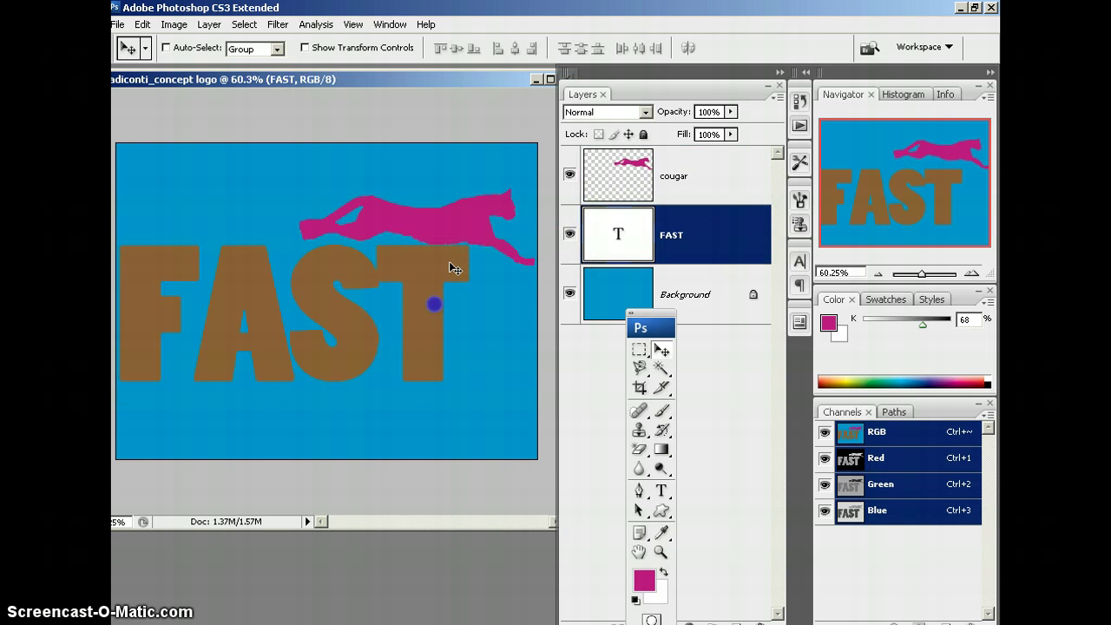
drag(463, 231, 439, 249)
click(432, 290)
click(425, 302)
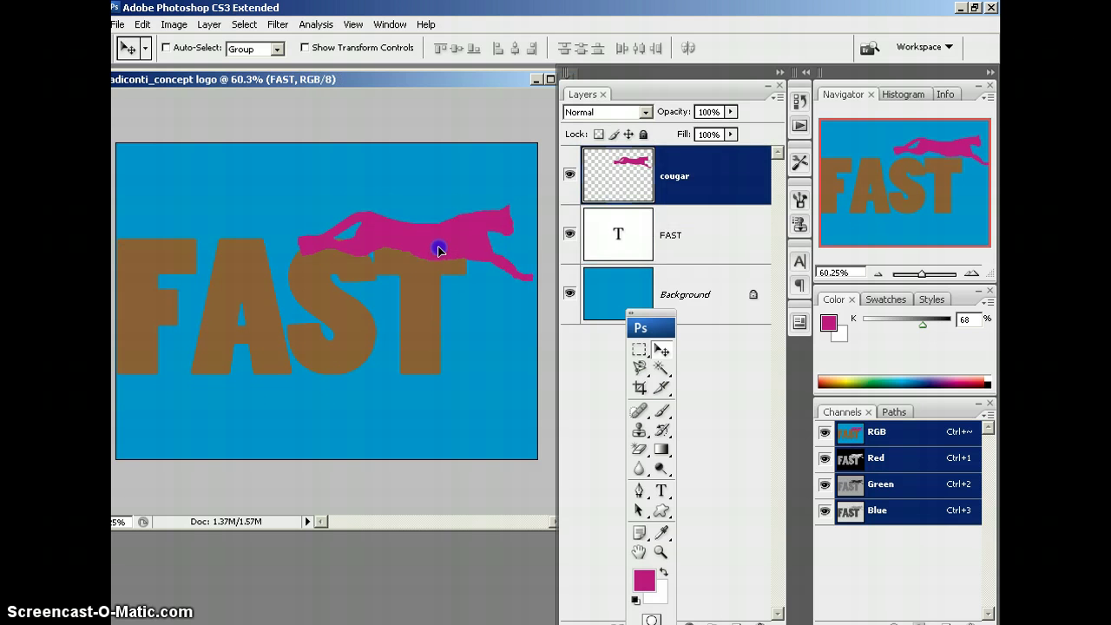
click(426, 312)
drag(430, 221, 417, 230)
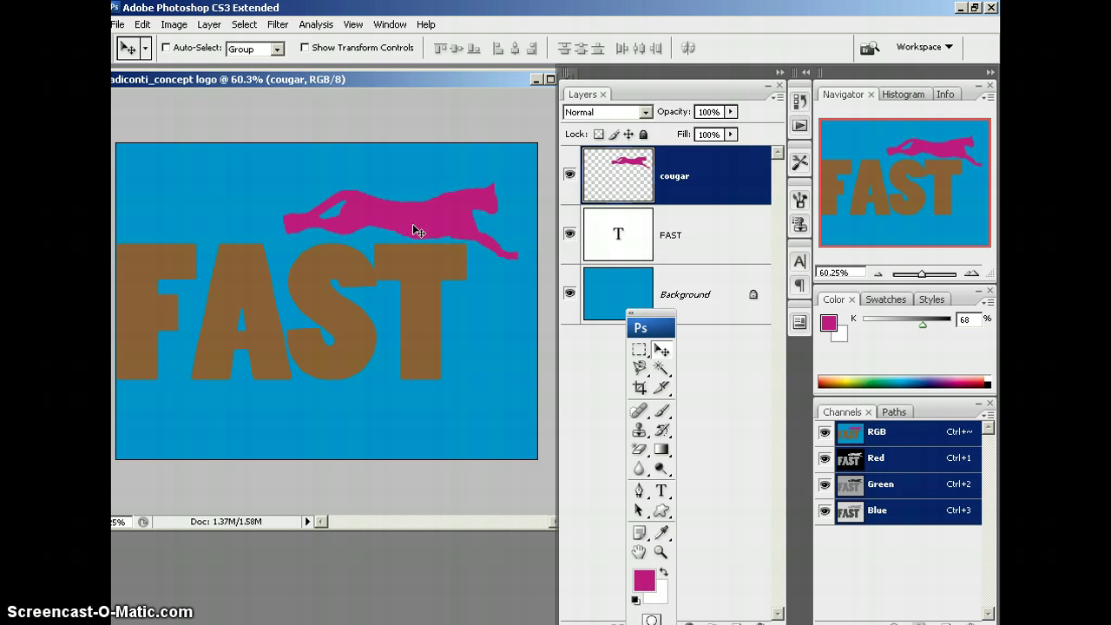
Step: Free Transform the cougar, scaling it proportionally to about 62% towards its upper-right corner
key(ctrl+t)
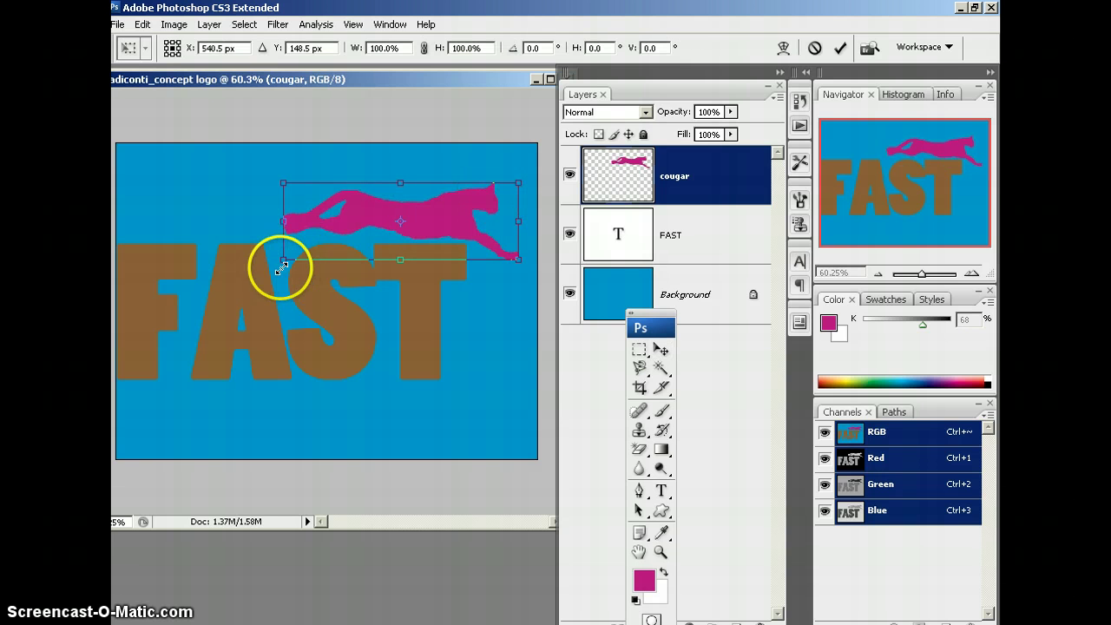
drag(285, 262, 371, 231)
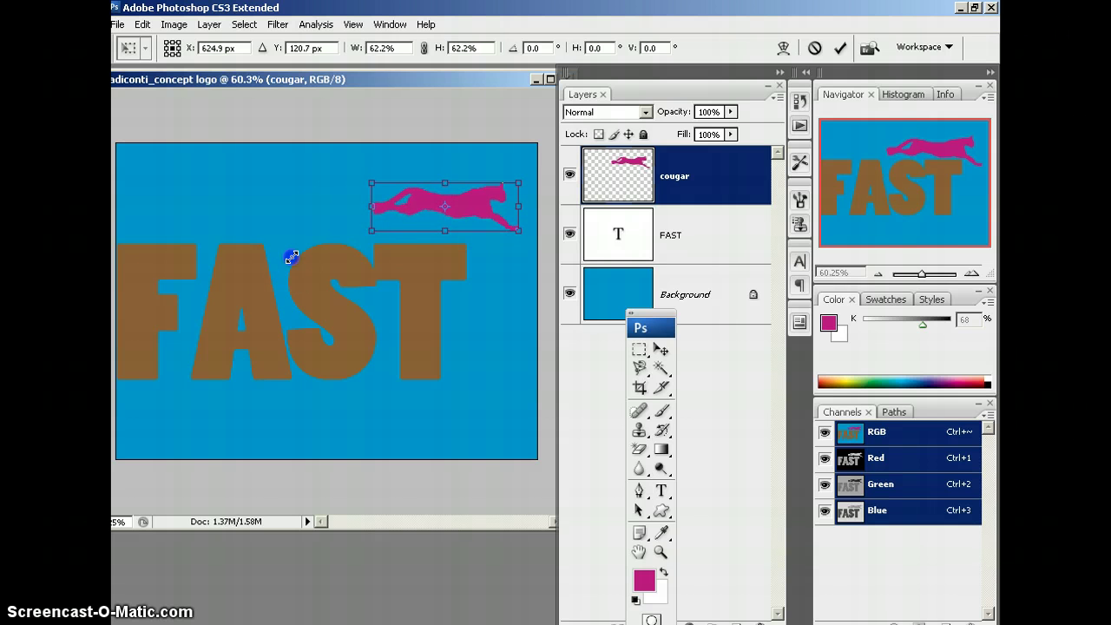
double_click(474, 209)
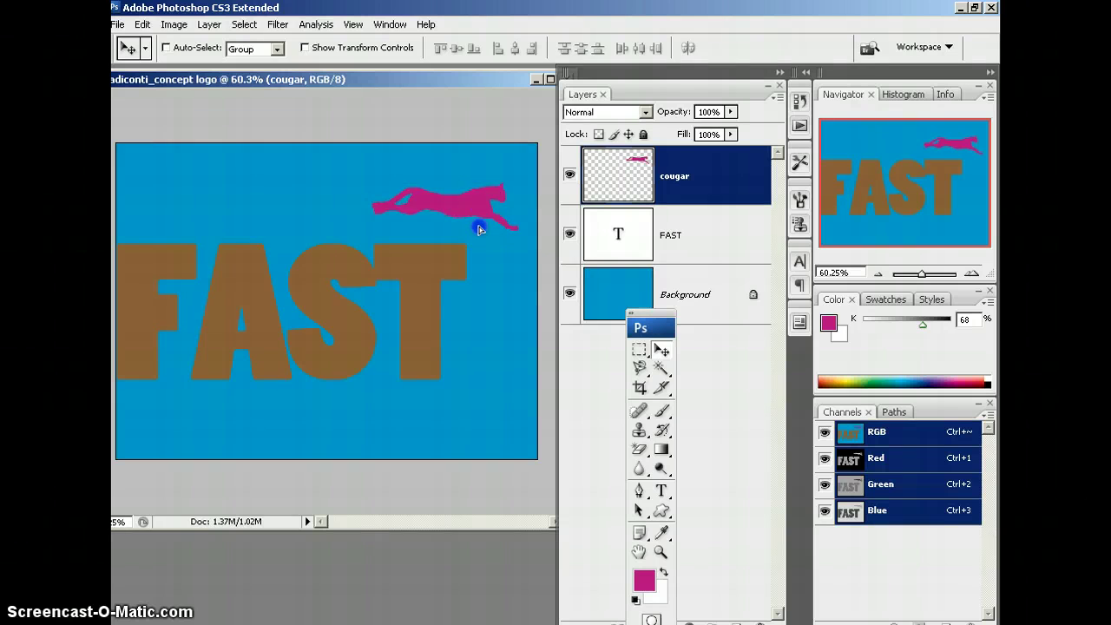
Step: Lower the cougar onto the top of the T and shift FAST slightly away from the canvas's left edge
drag(476, 213, 480, 235)
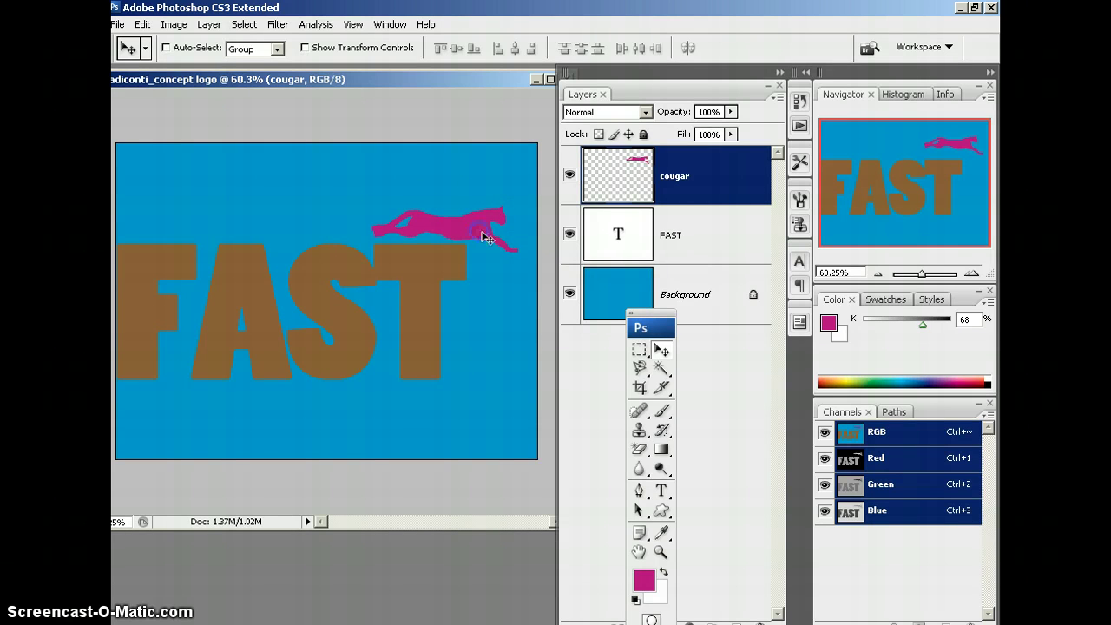
click(431, 294)
mouse_move(432, 293)
mouse_down()
mouse_move(427, 281)
mouse_move(436, 290)
mouse_up()
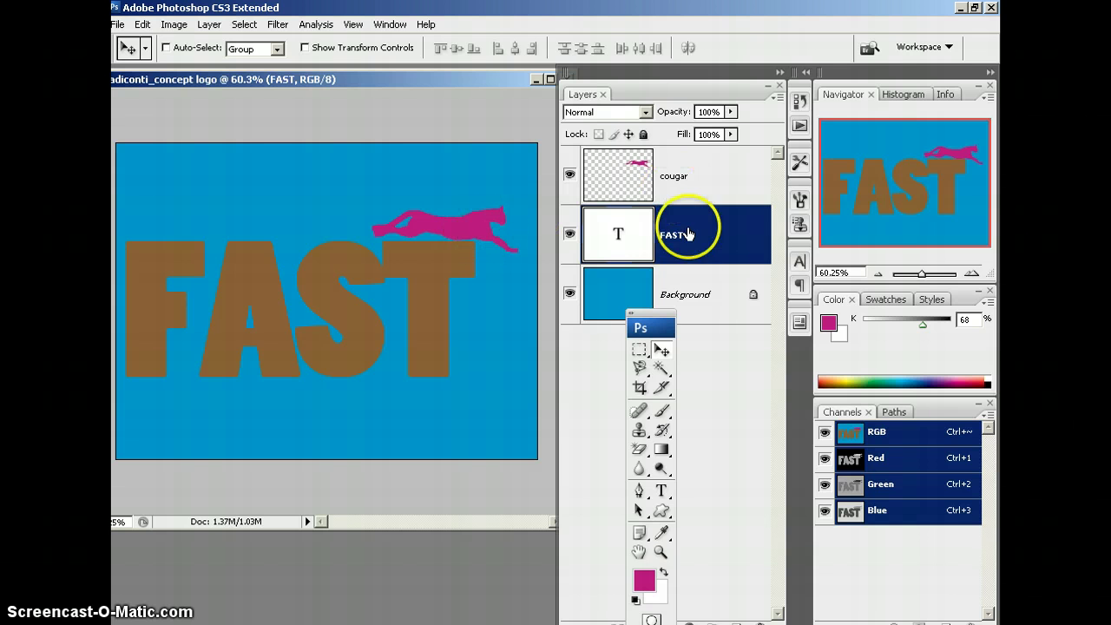
Step: Convert the FAST text layer to a smart object
click(632, 238)
right_click(633, 242)
right_click(632, 234)
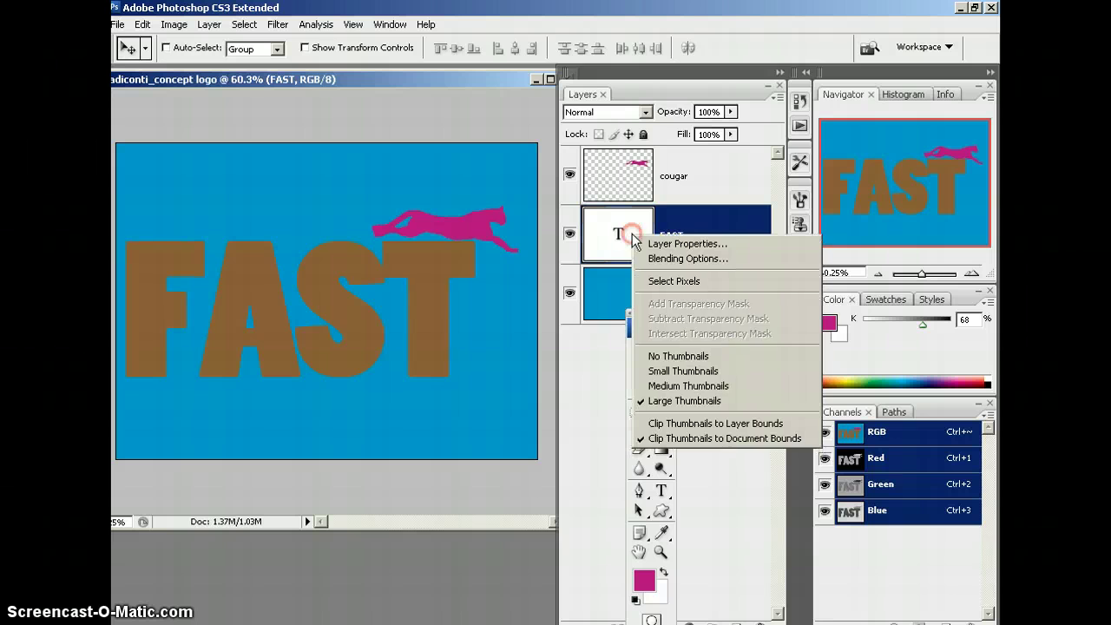
click(675, 228)
right_click(711, 222)
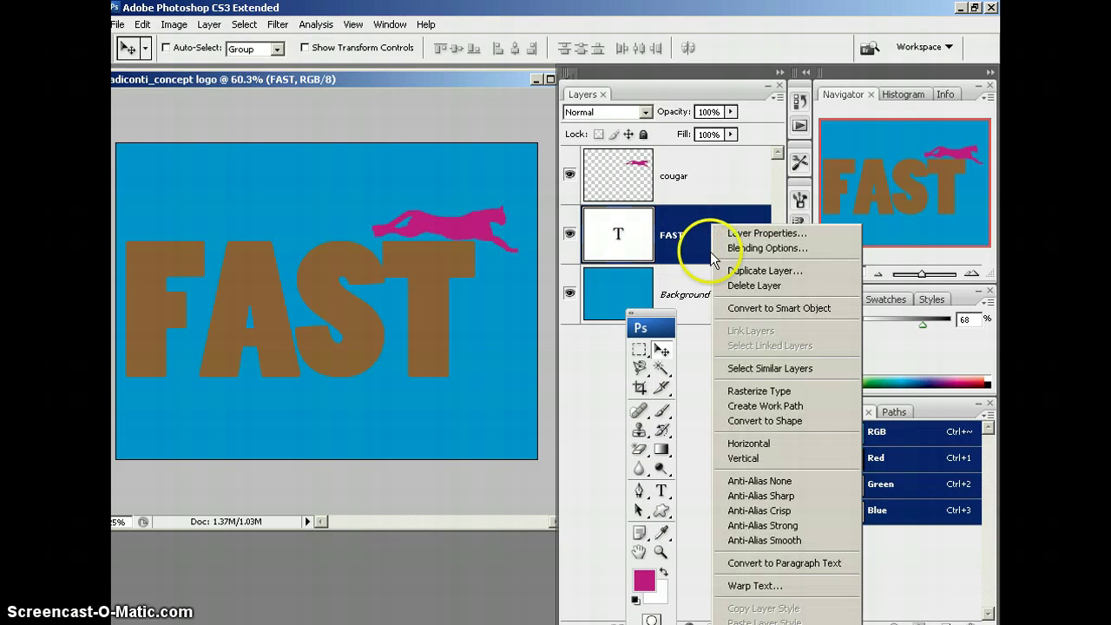
click(739, 309)
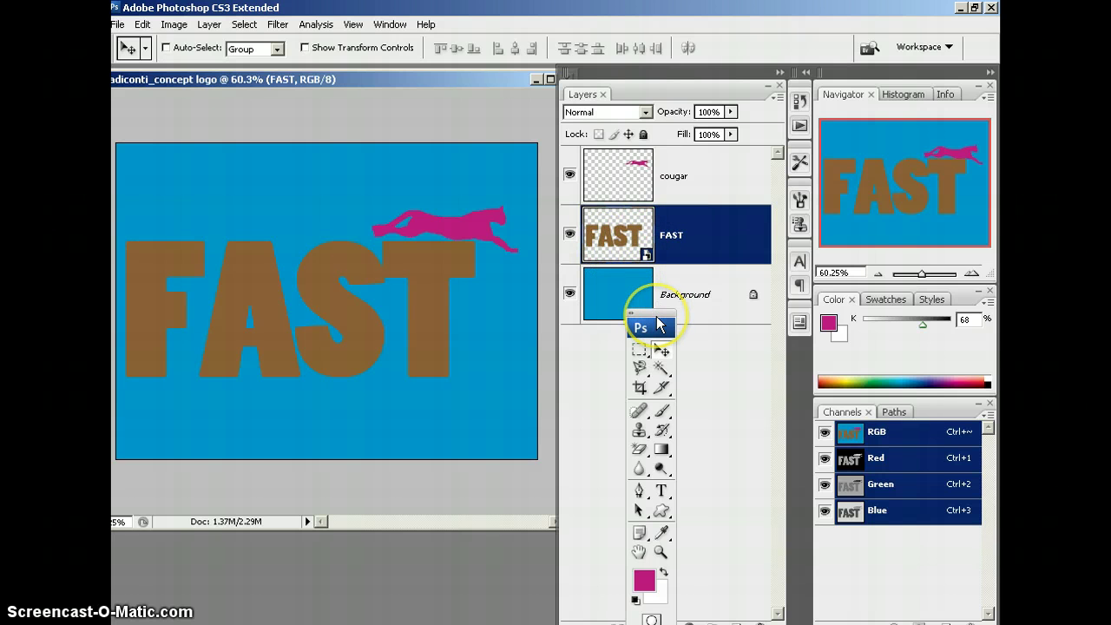
Step: Open the FAST smart object's contents for editing and move the FAST.psb window down over the logo
double_click(624, 238)
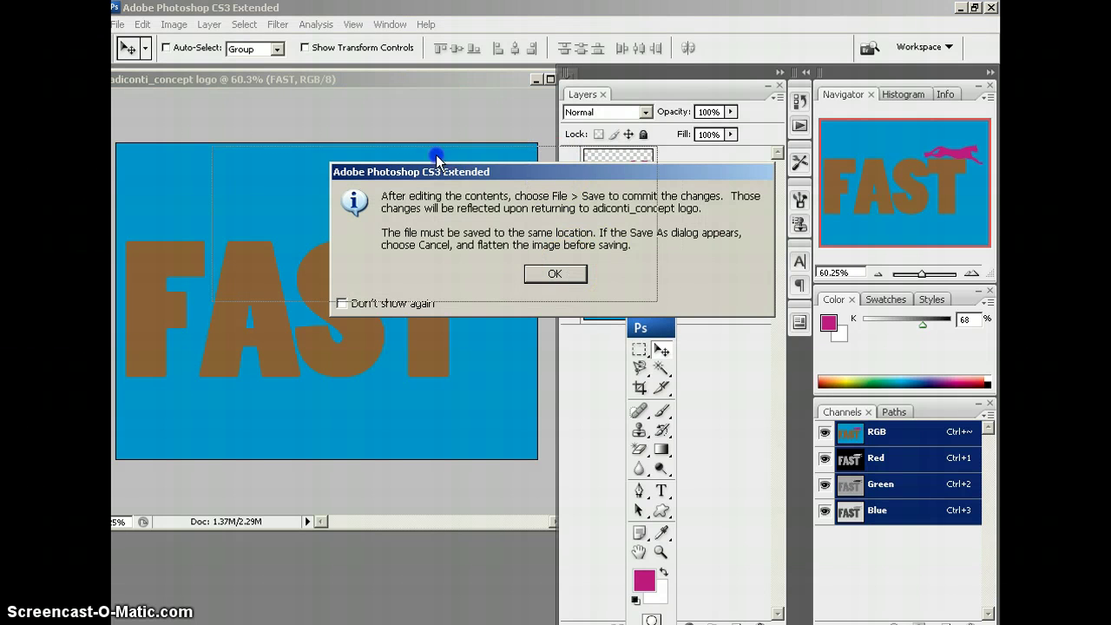
drag(560, 177, 438, 160)
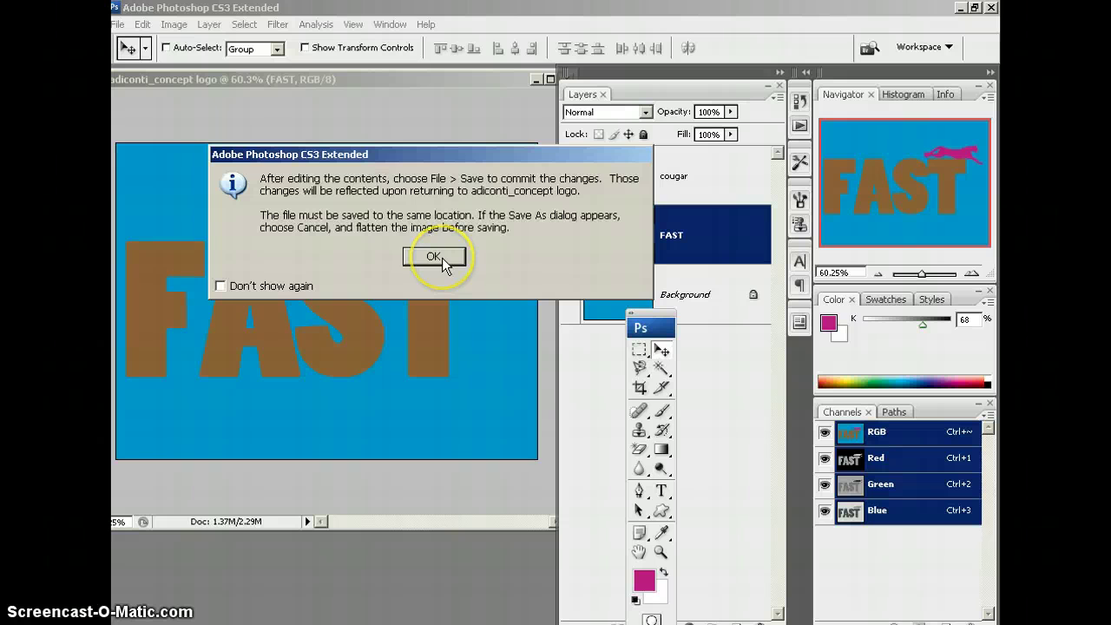
click(437, 258)
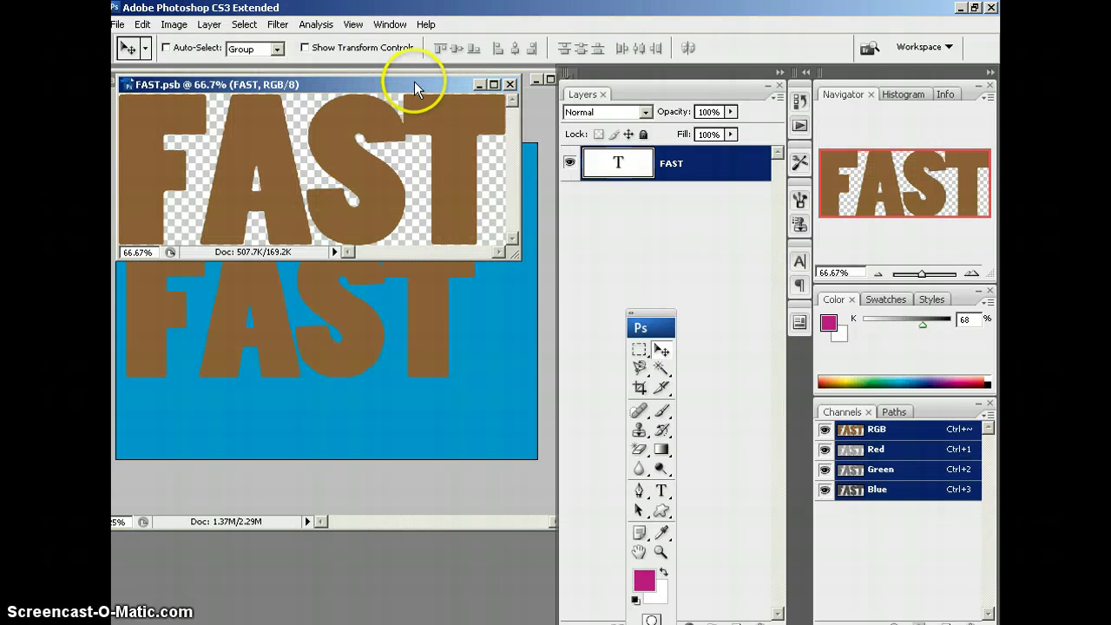
drag(414, 82, 436, 173)
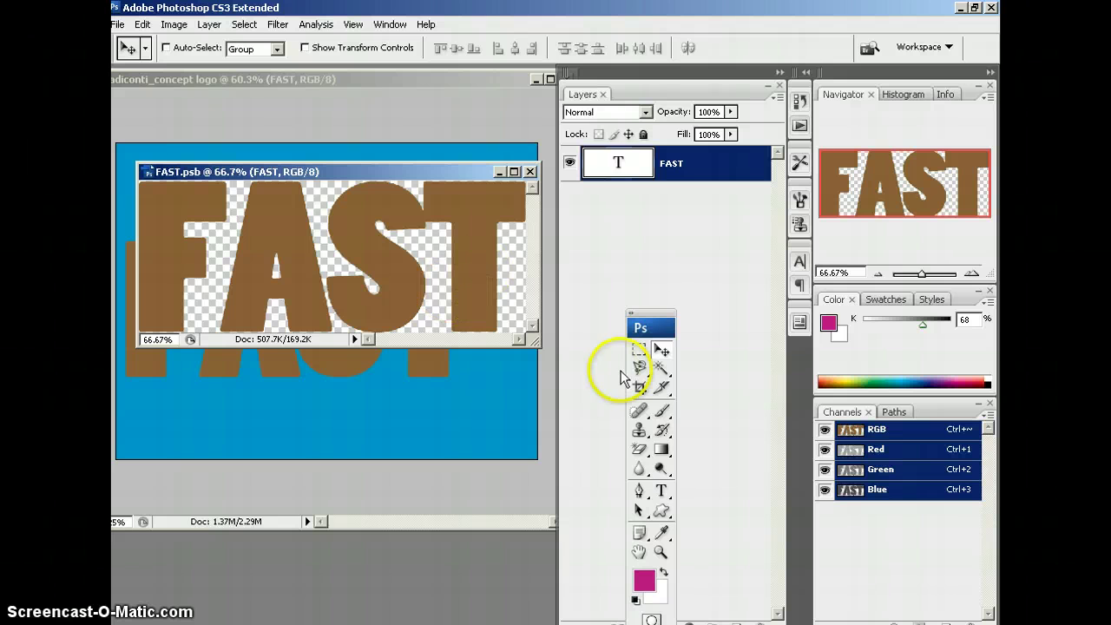
Step: Try the Shruti font on the text in FAST.psb and settle on Tahoma
double_click(616, 166)
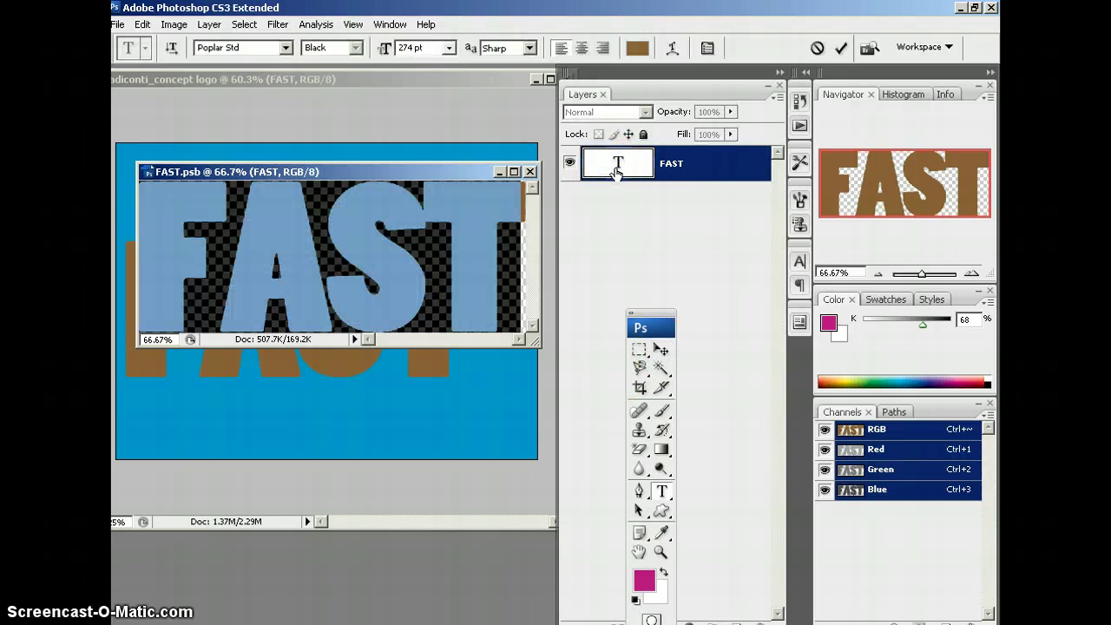
click(251, 48)
click(286, 47)
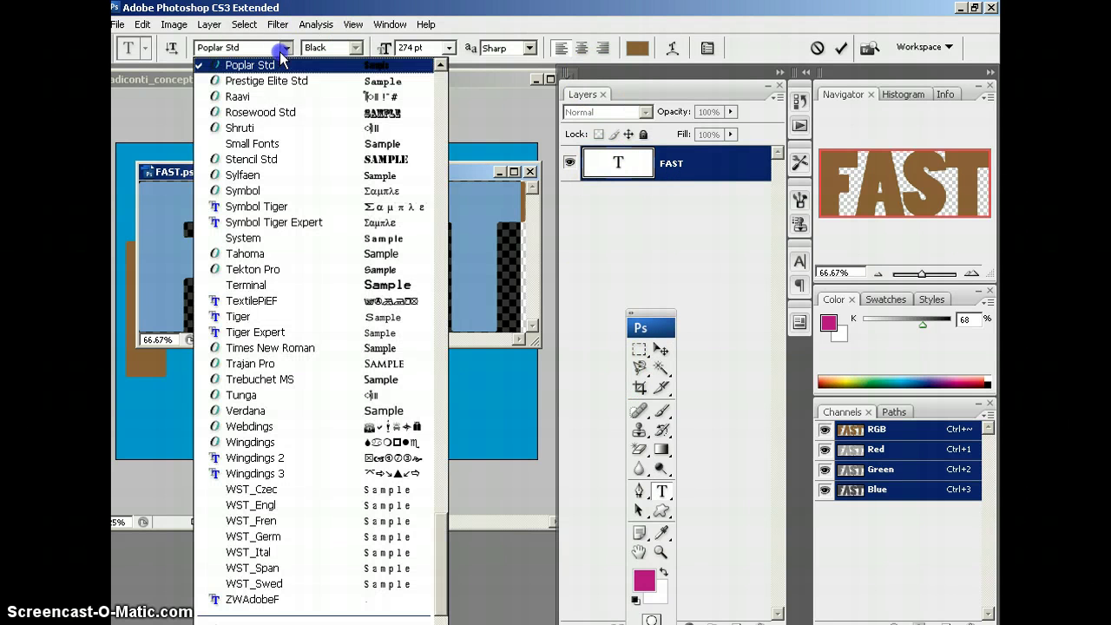
click(257, 129)
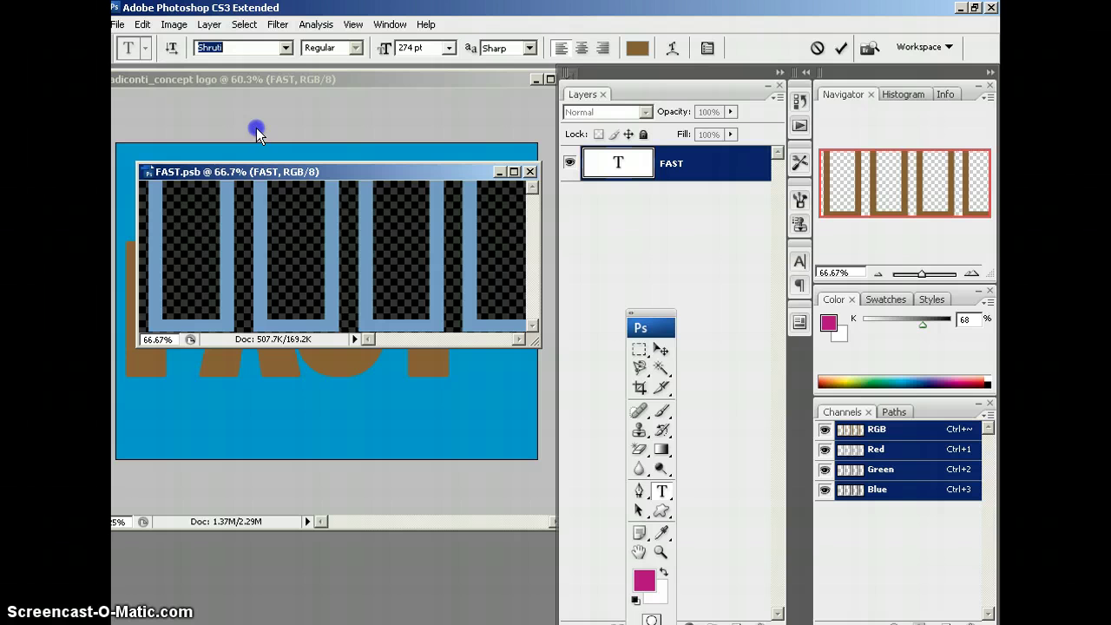
click(286, 48)
click(252, 208)
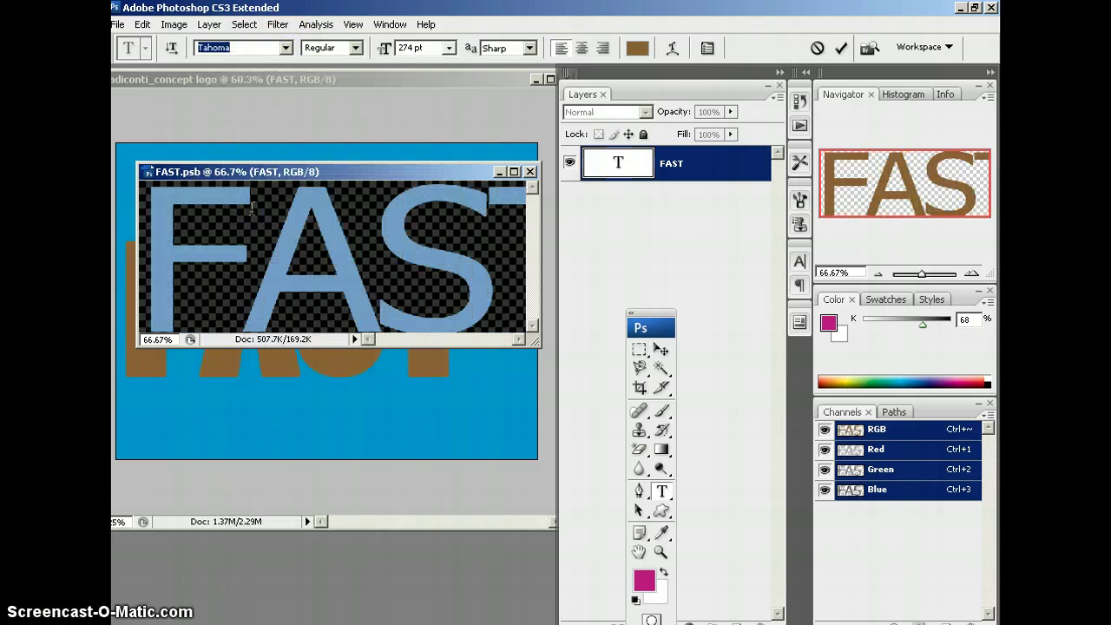
Step: Enlarge the FAST.psb window and reduce the text size to 179 pt
drag(536, 348, 686, 384)
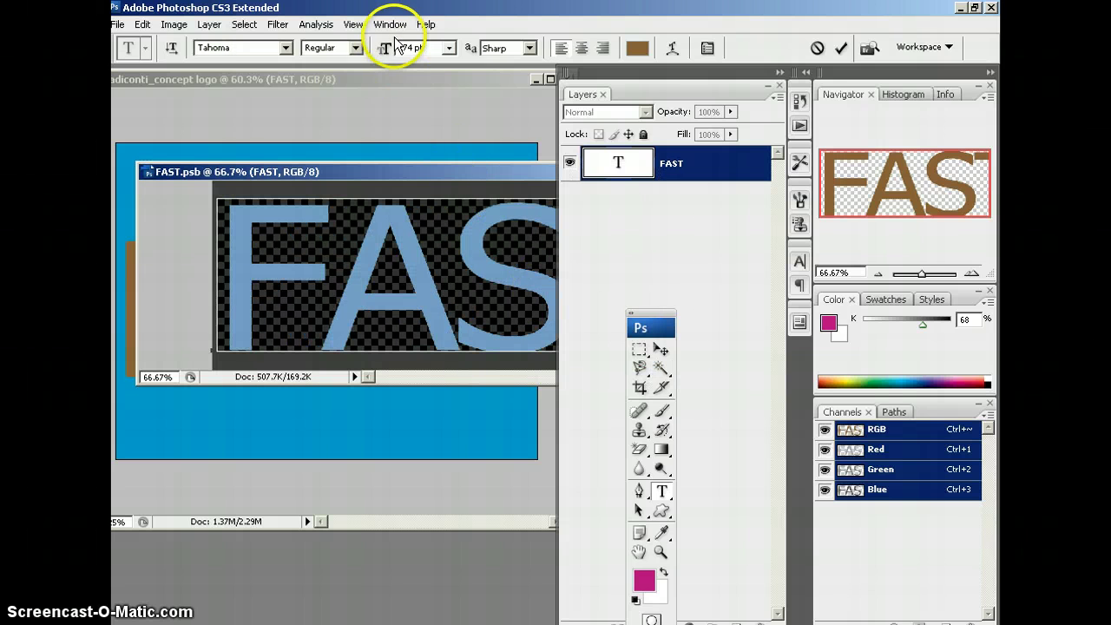
drag(380, 49, 387, 50)
drag(385, 174, 332, 152)
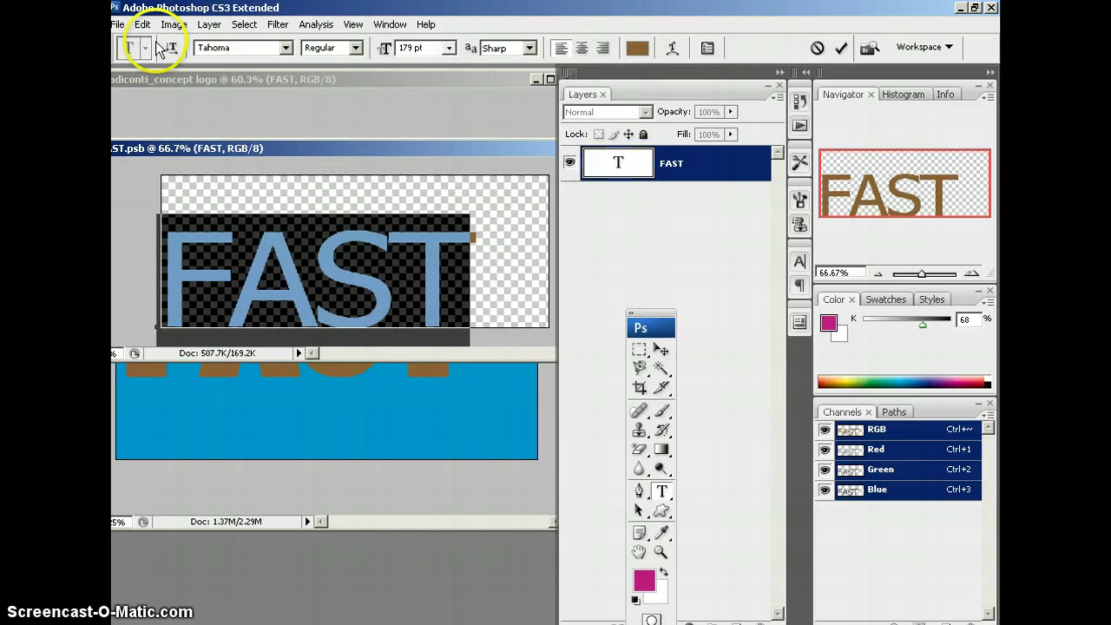
Step: Save FAST.psb to update the logo, and close it after moving its window clear of the artwork
click(117, 24)
click(128, 213)
key(v)
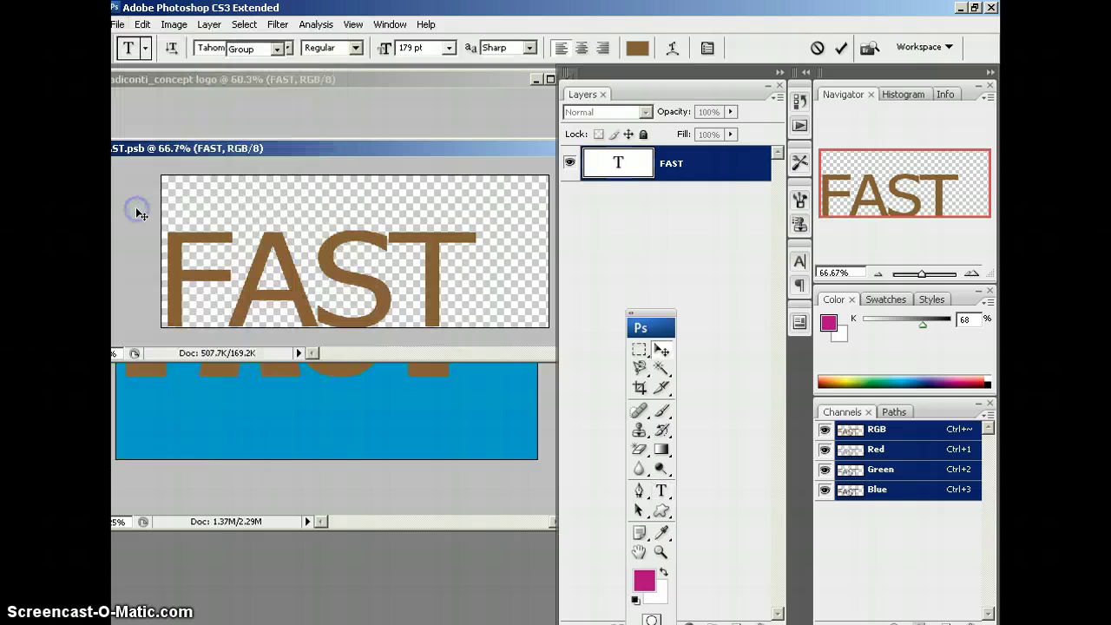
drag(343, 148, 347, 401)
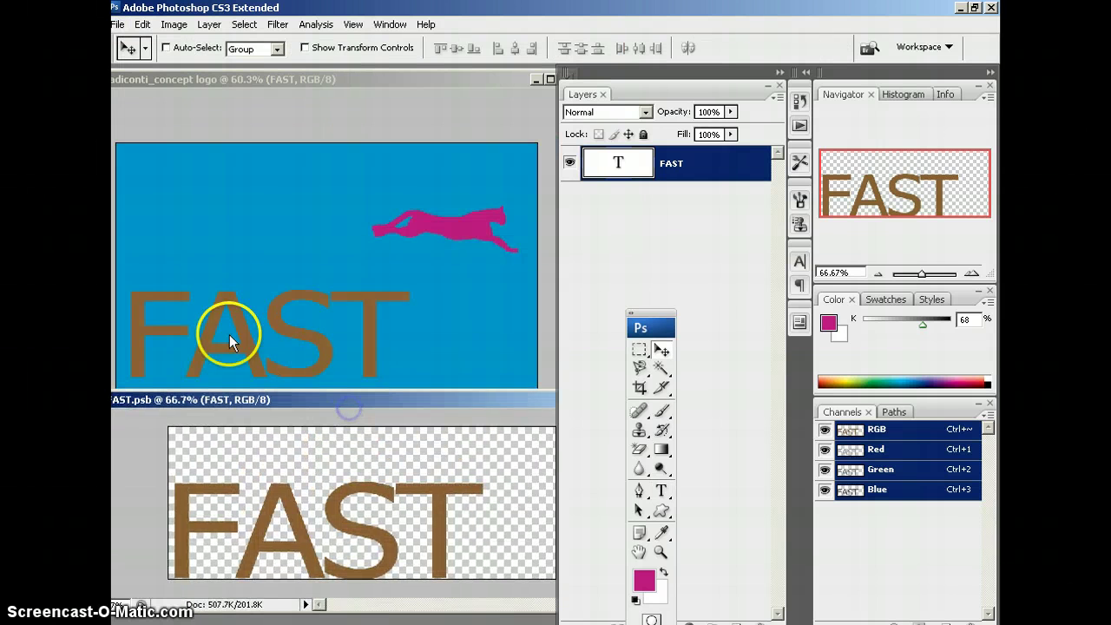
mouse_move(273, 400)
mouse_down()
mouse_move(281, 409)
mouse_move(269, 395)
mouse_up()
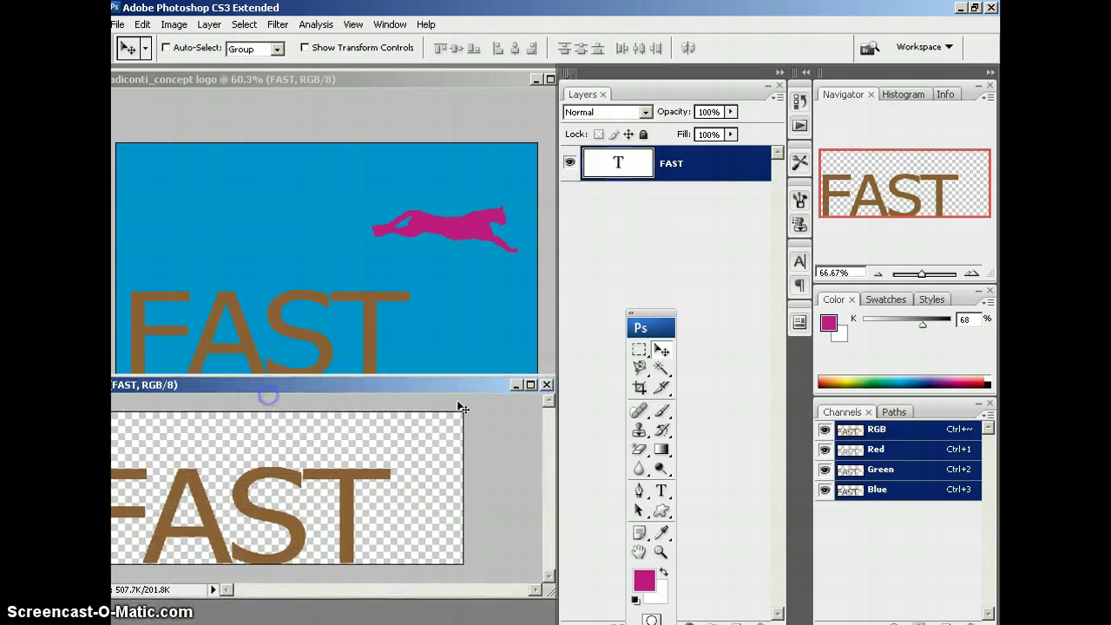
click(547, 384)
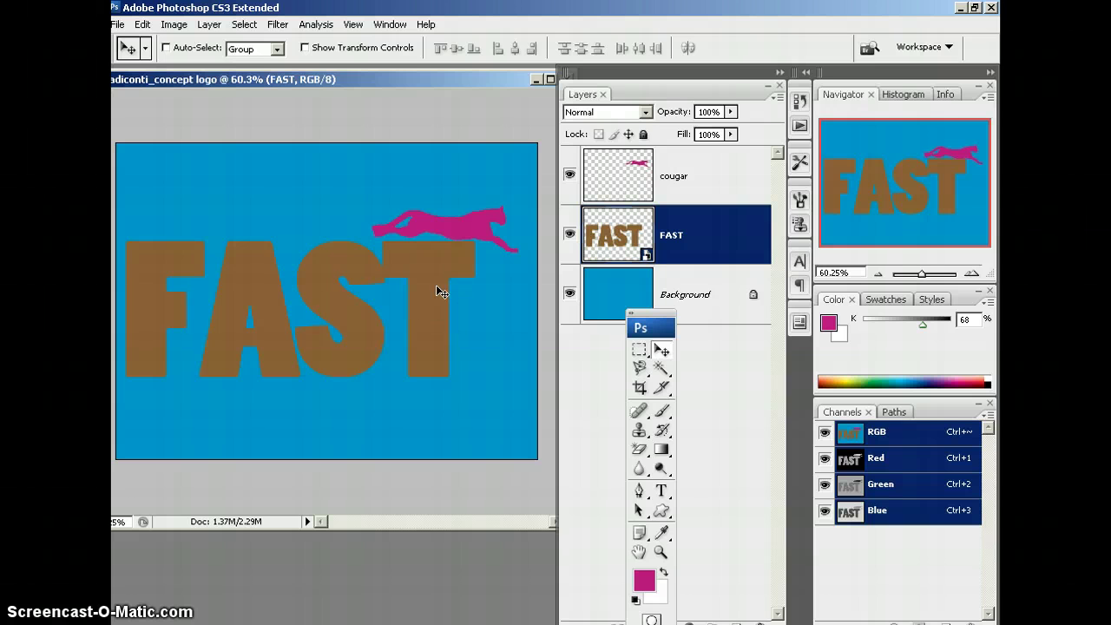
Step: Make the FAST layer active and move the floating toolbox off the Layers panel
click(715, 236)
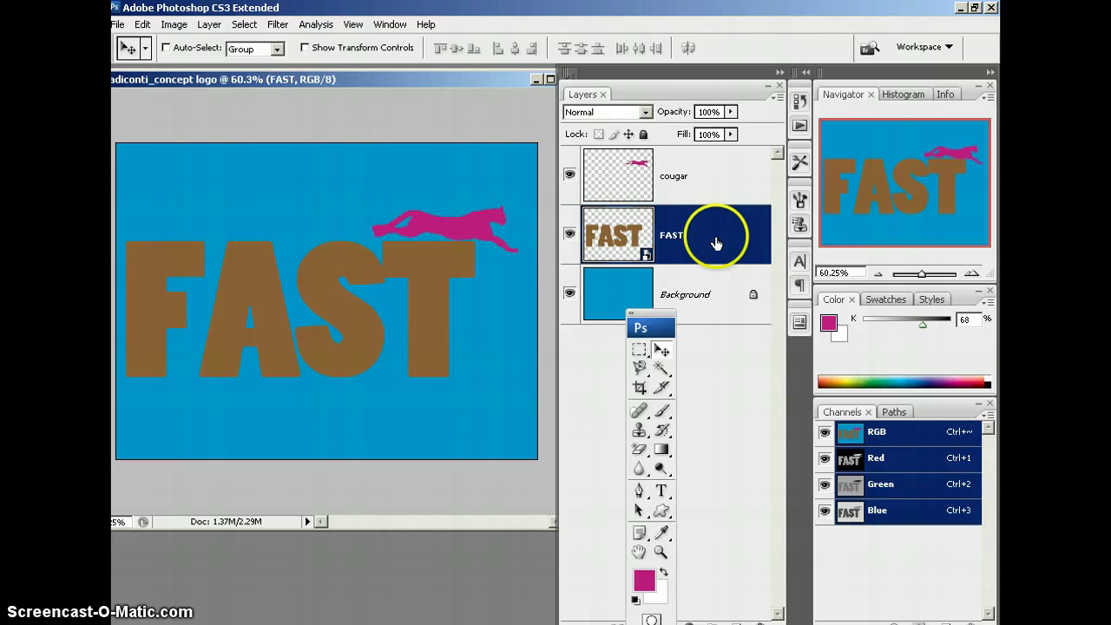
click(707, 174)
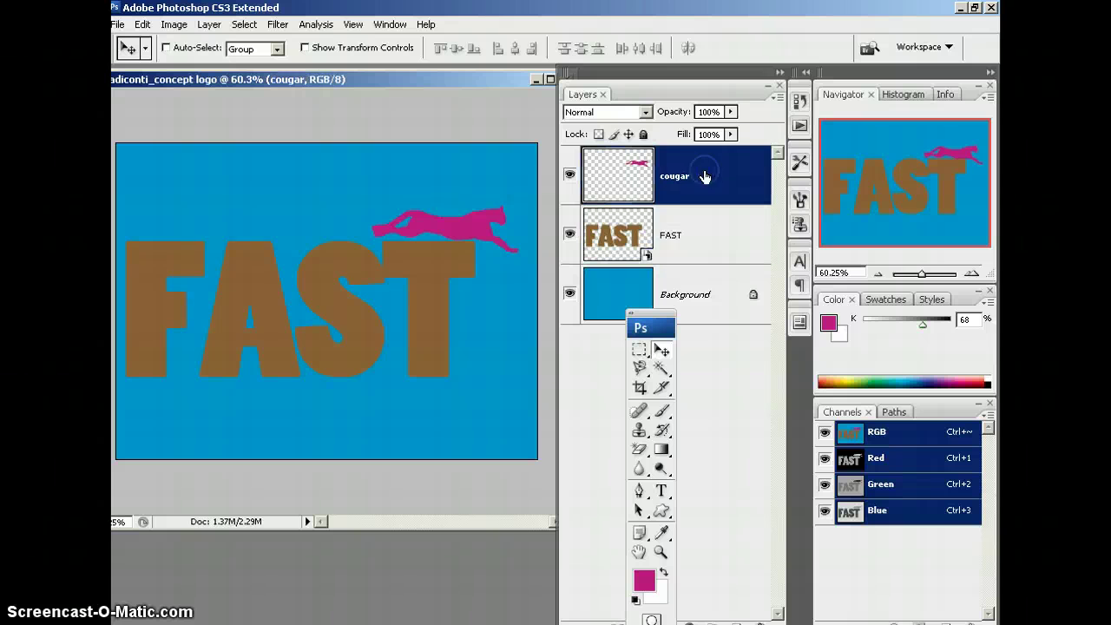
click(719, 239)
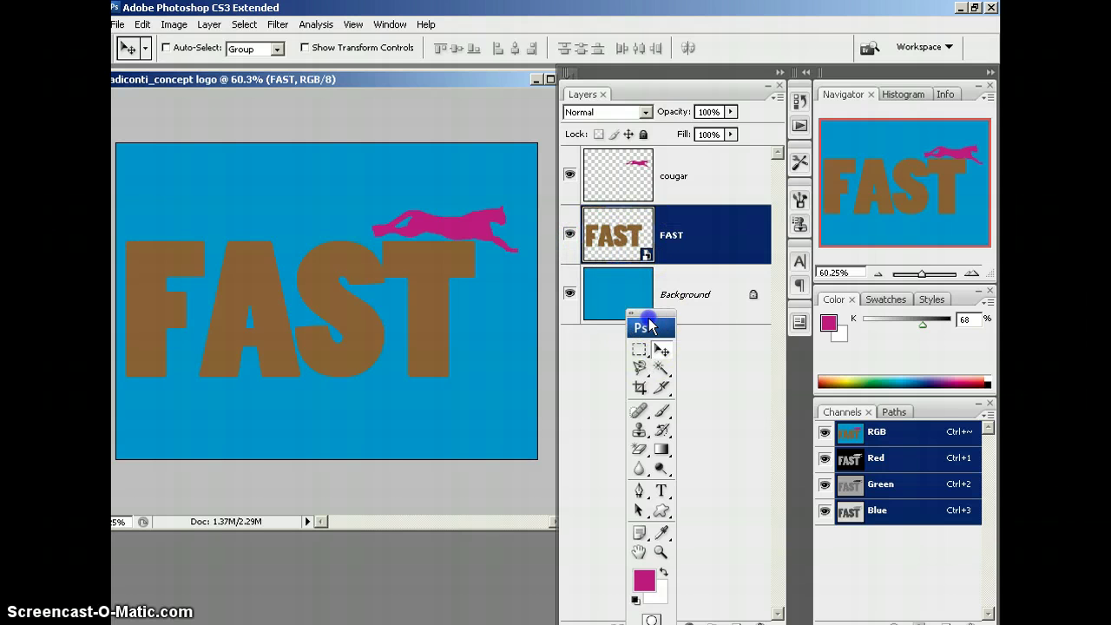
drag(661, 321, 538, 335)
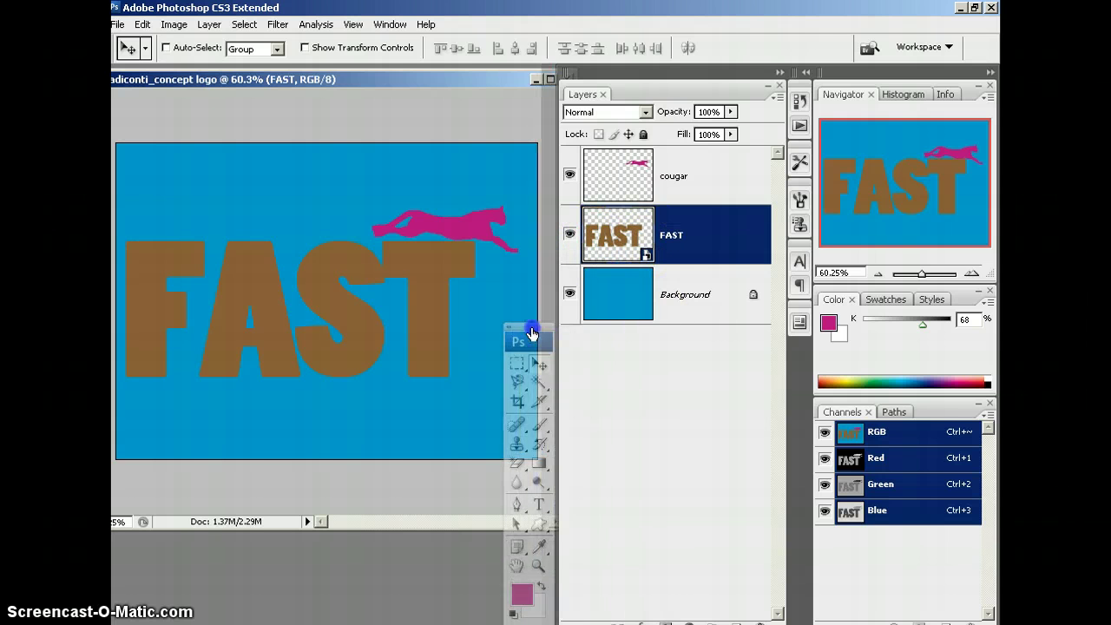
Step: Load the cougar's outline as a selection and move the selection over the letters A and S of FAST
ctrl+click(634, 174)
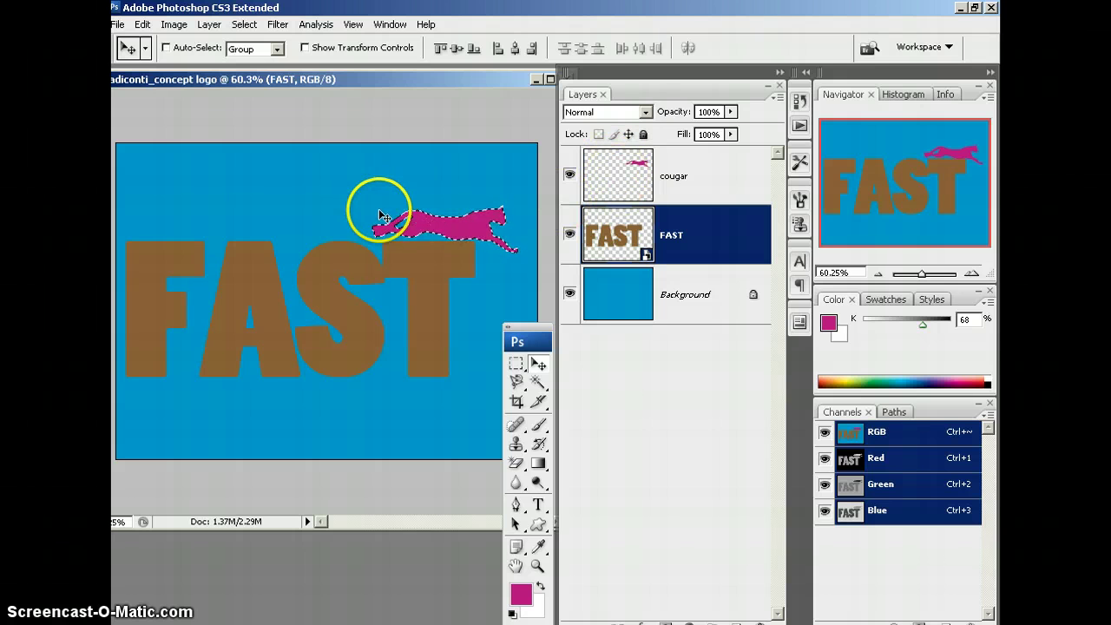
click(518, 368)
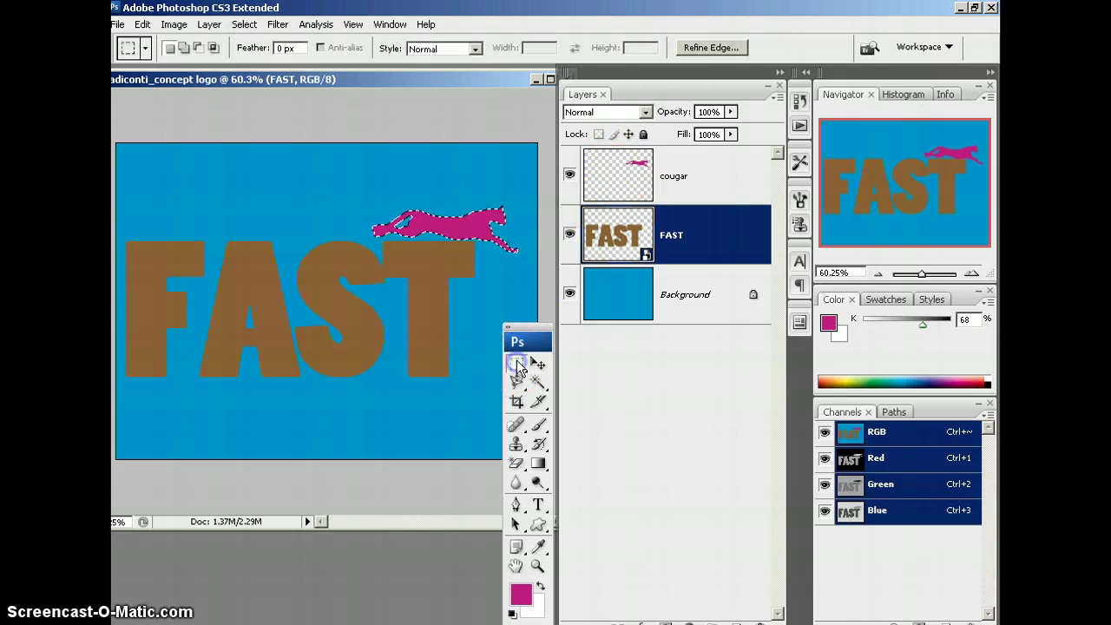
drag(460, 235, 302, 316)
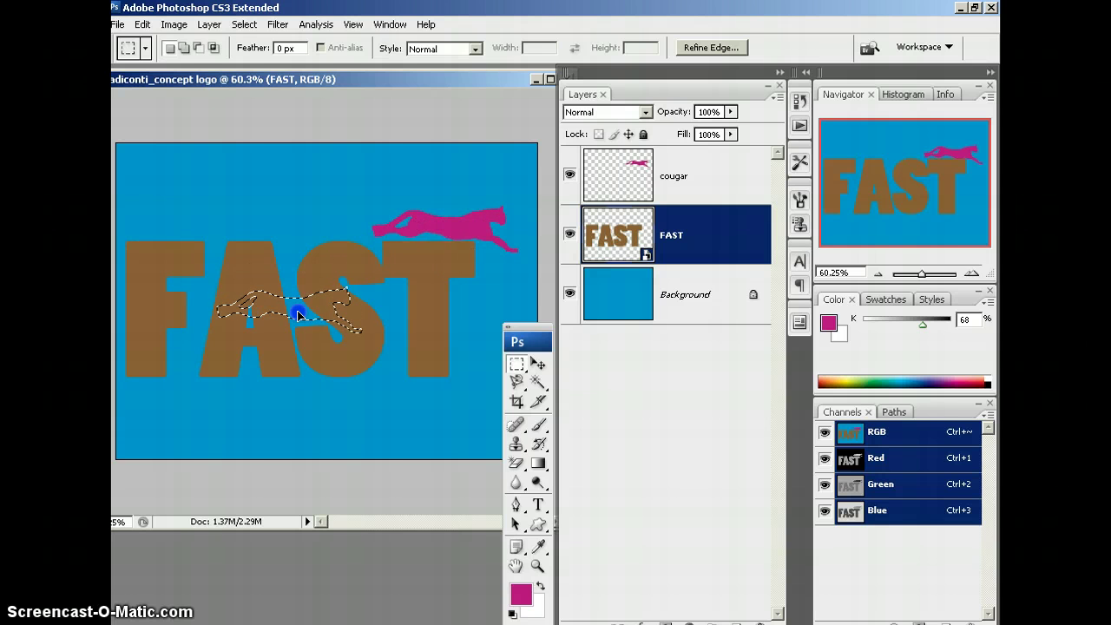
Step: Move the floating toolbox a little farther from the Layers panel
click(645, 254)
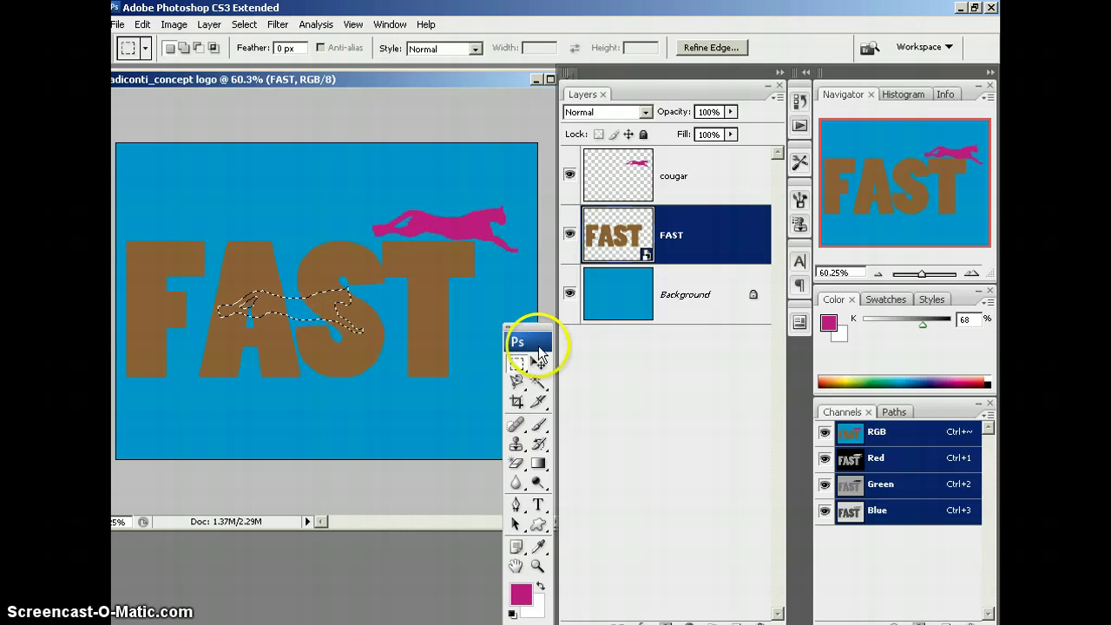
click(602, 337)
drag(602, 337, 510, 299)
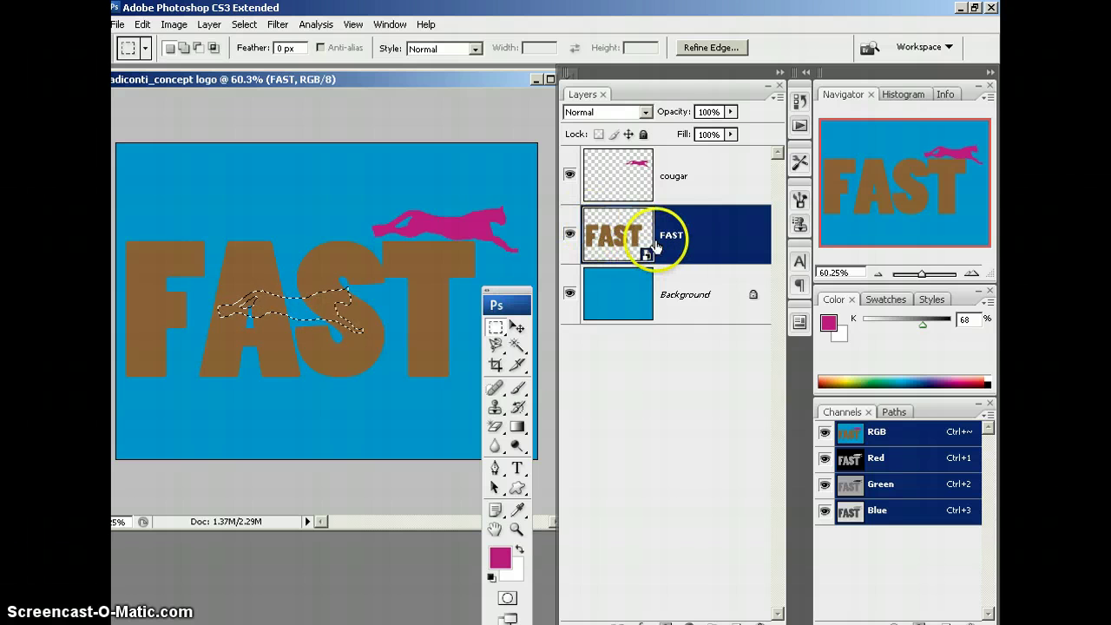
click(277, 24)
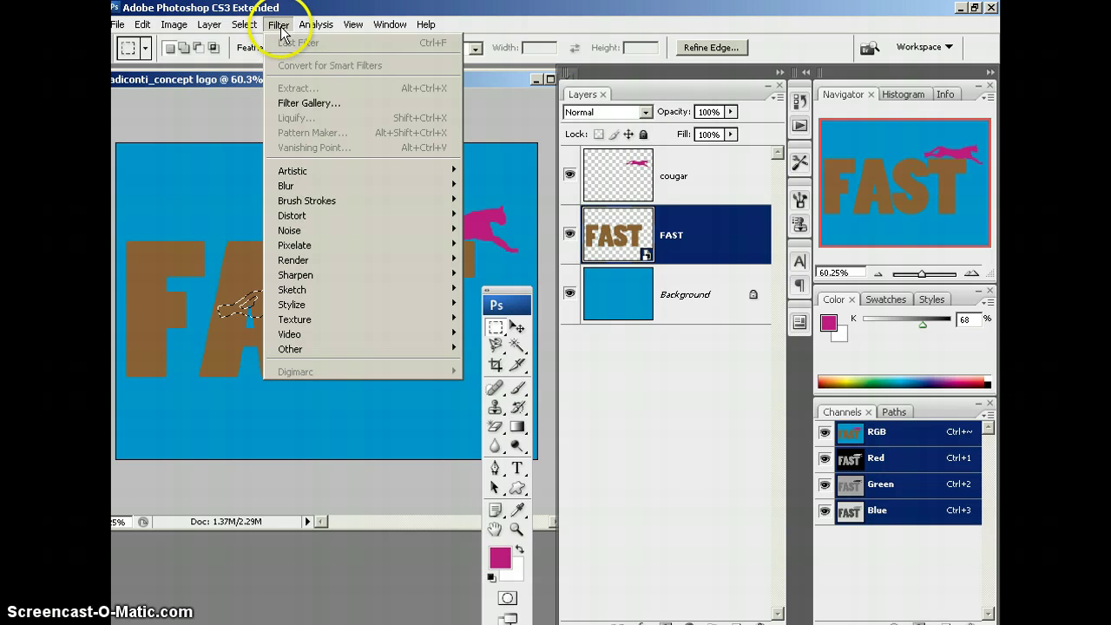
mouse_move(287, 186)
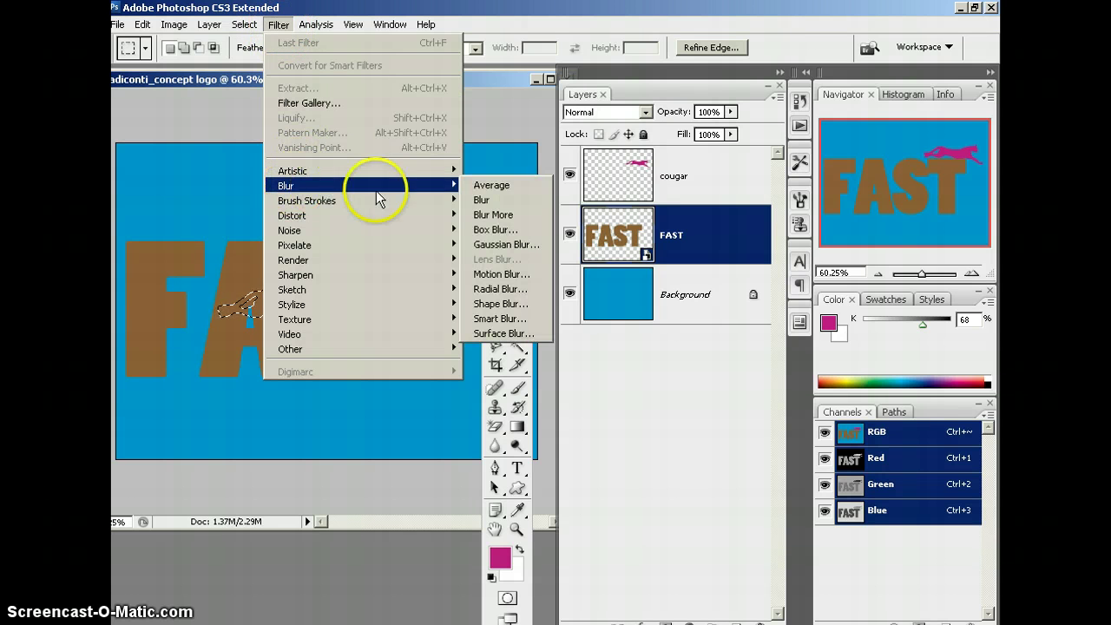
click(501, 275)
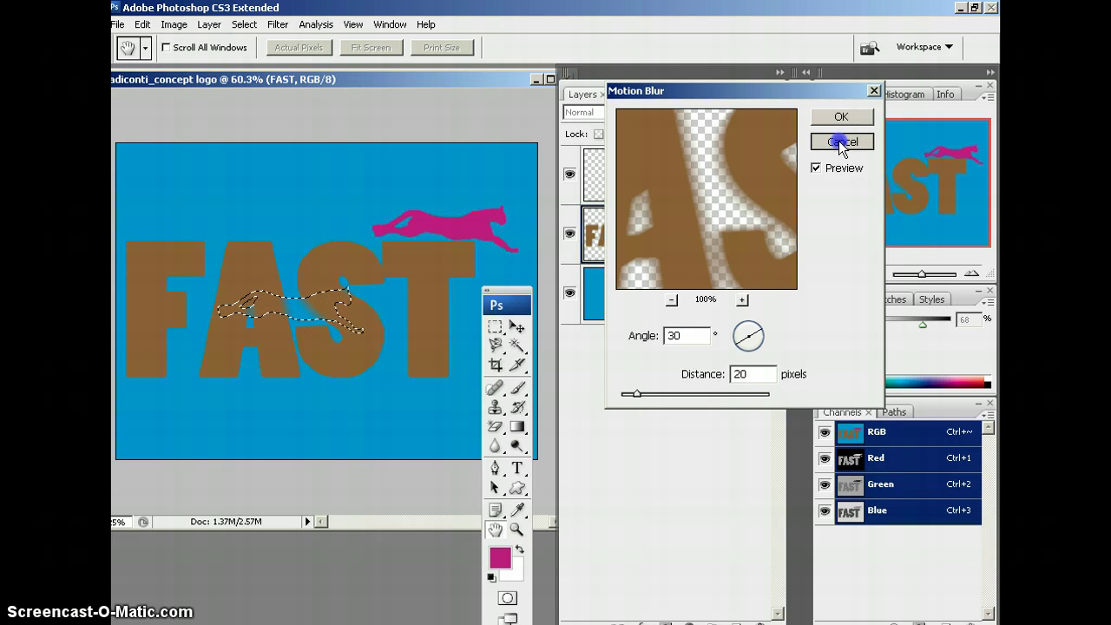
click(839, 141)
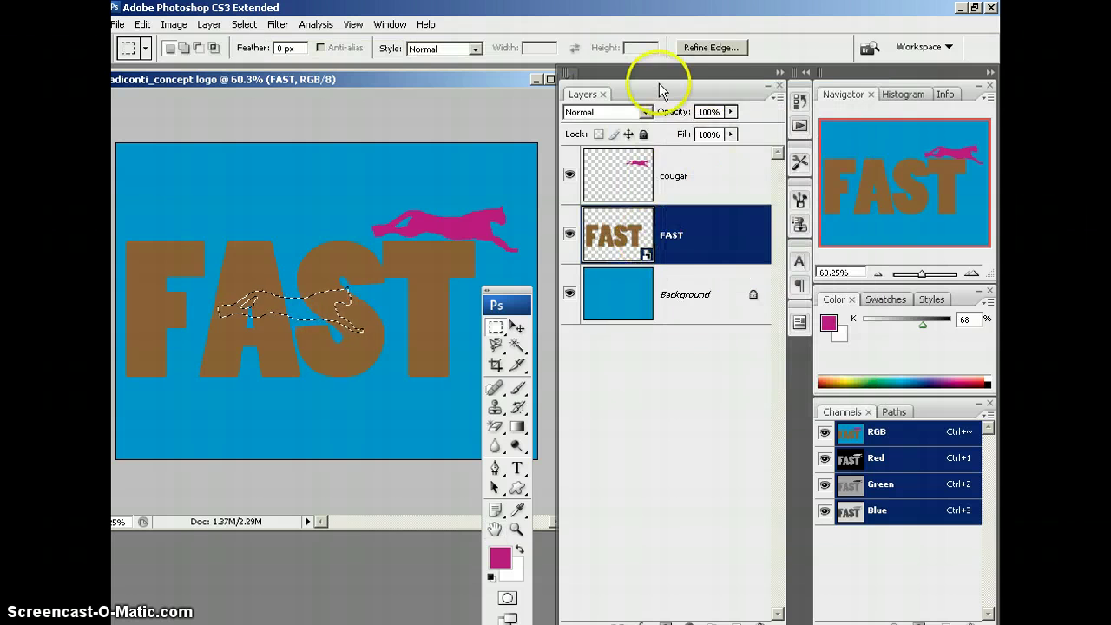
Step: Add a layer mask to the FAST layer from the cougar selection and invert it to cut the cougar out of the letters
drag(657, 92, 650, 12)
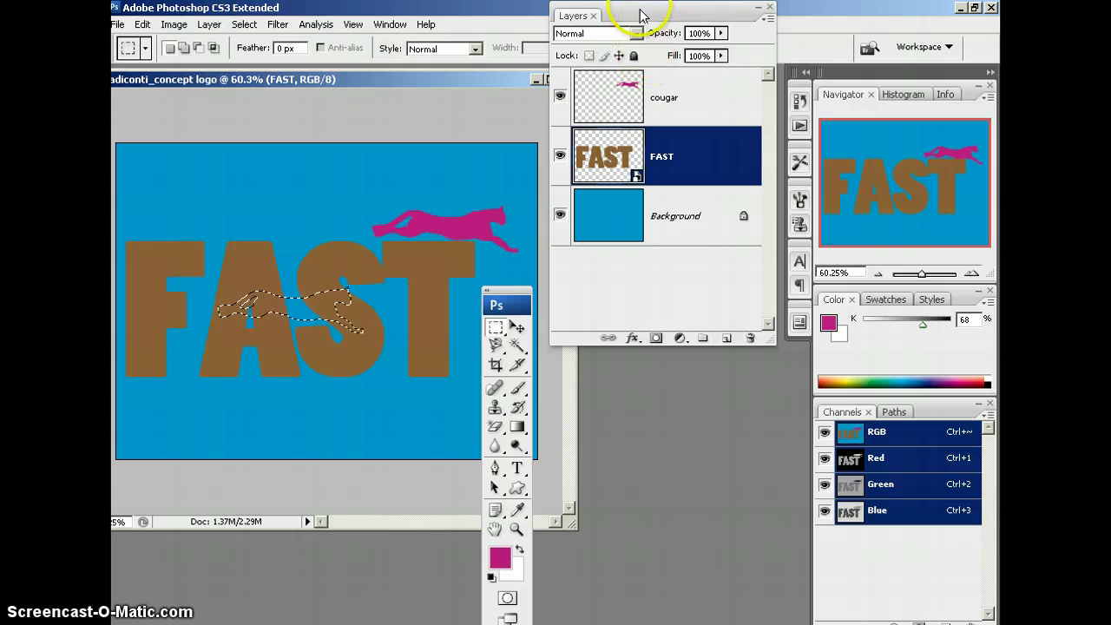
drag(640, 14, 640, 53)
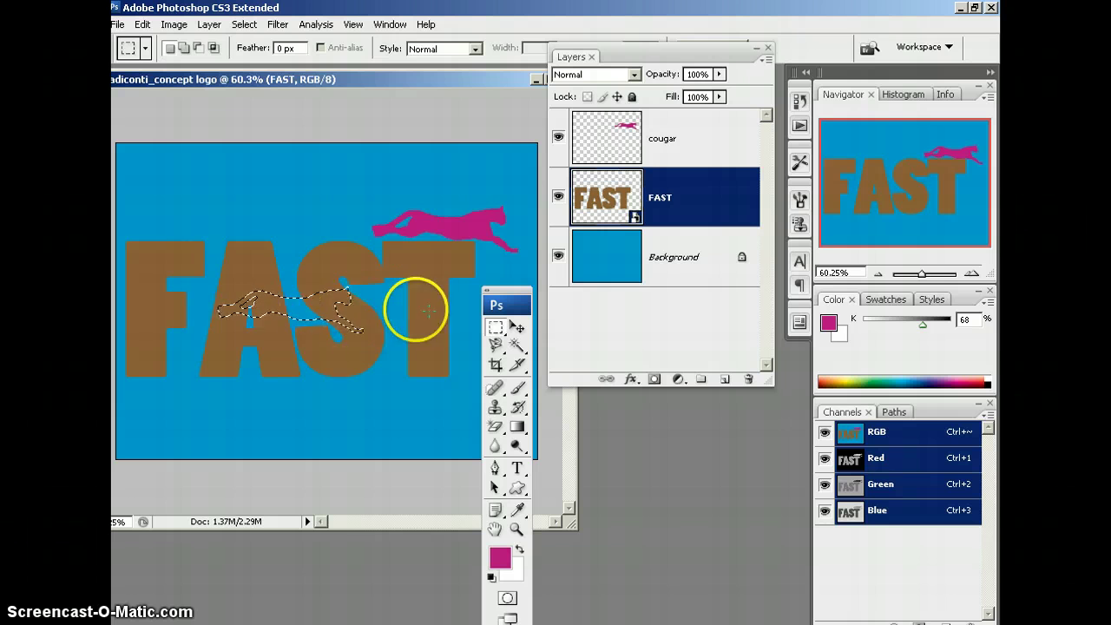
click(654, 382)
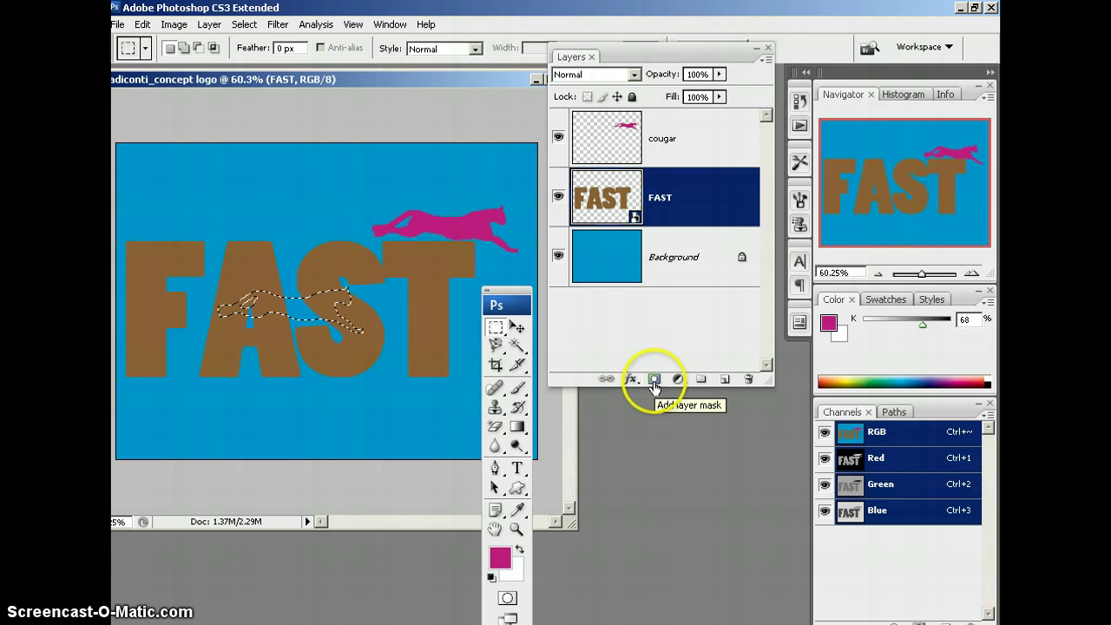
click(655, 382)
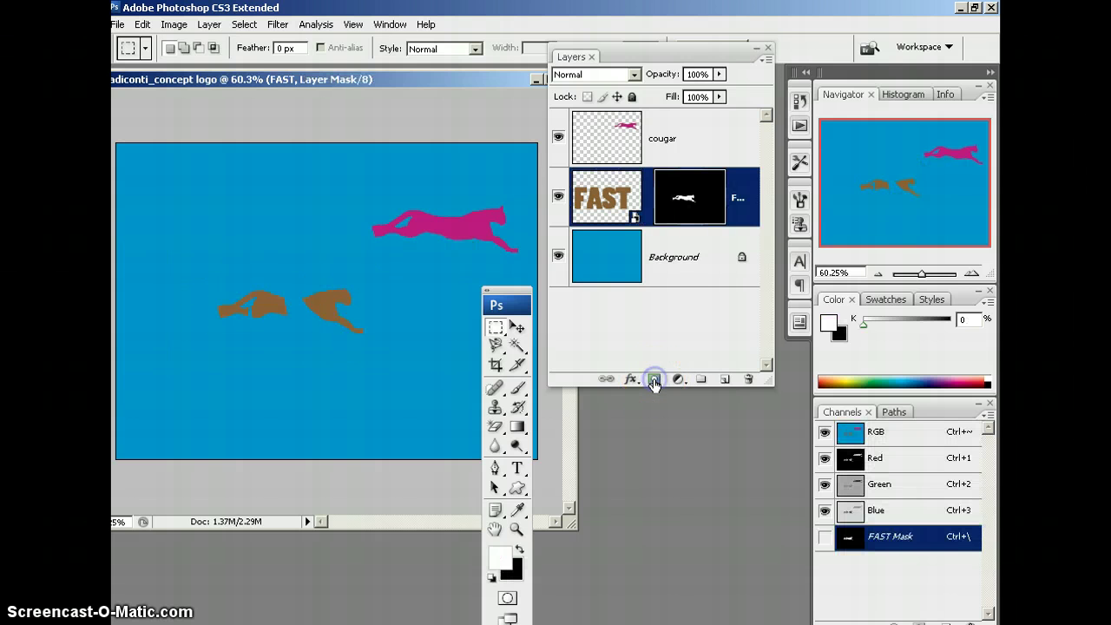
click(363, 345)
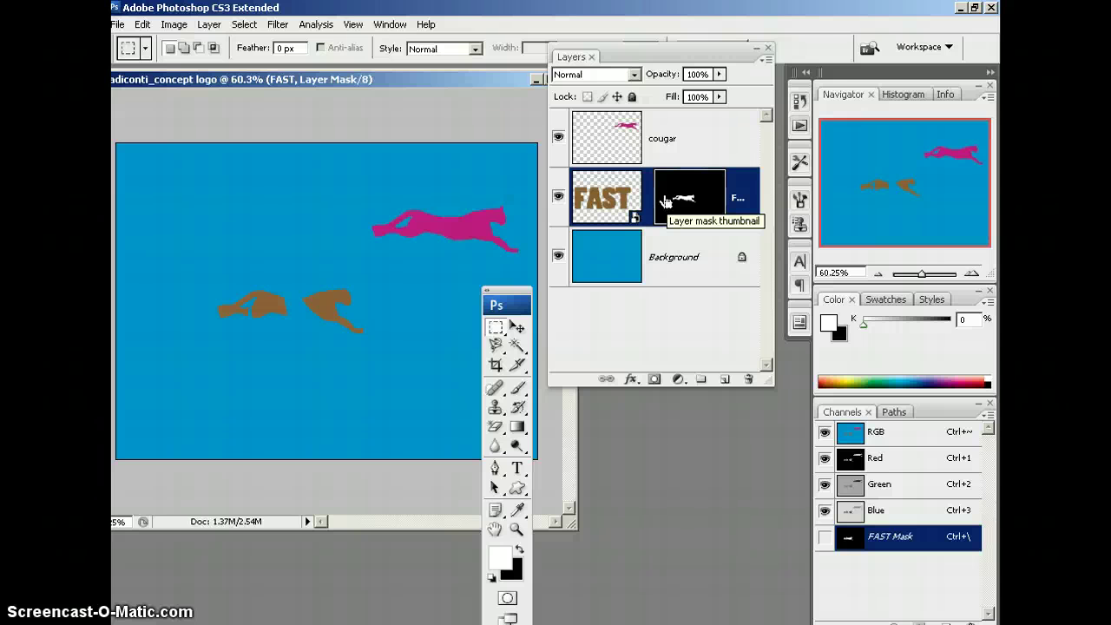
key(ctrl+i)
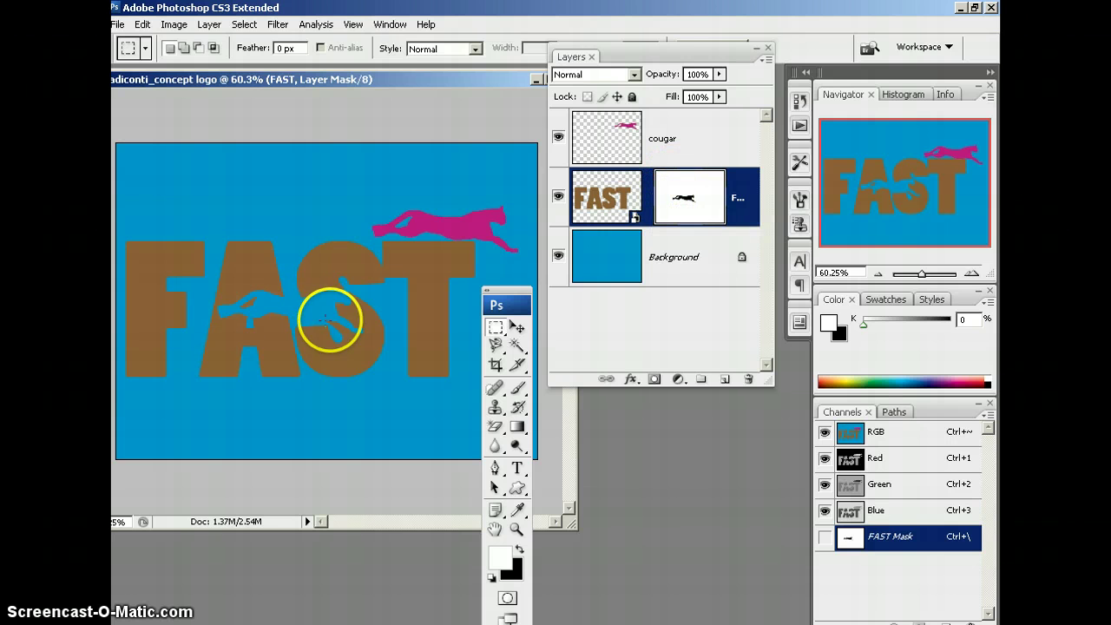
Step: Apply a Motion Blur to the FAST layer mask with an angle of 30° and a distance of 20 pixels
click(277, 23)
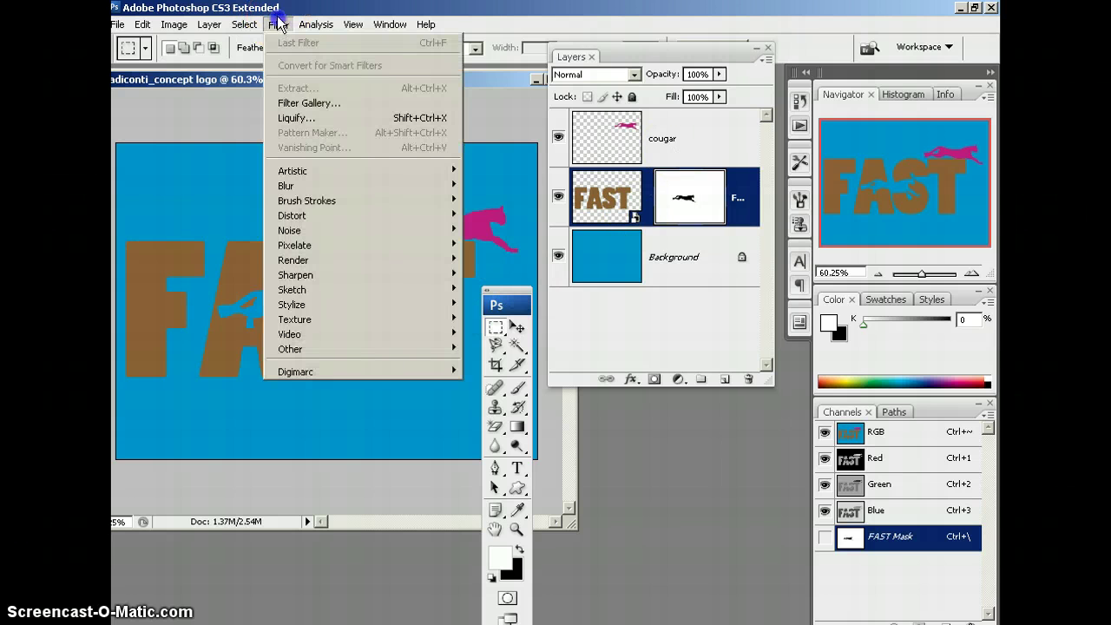
mouse_move(293, 187)
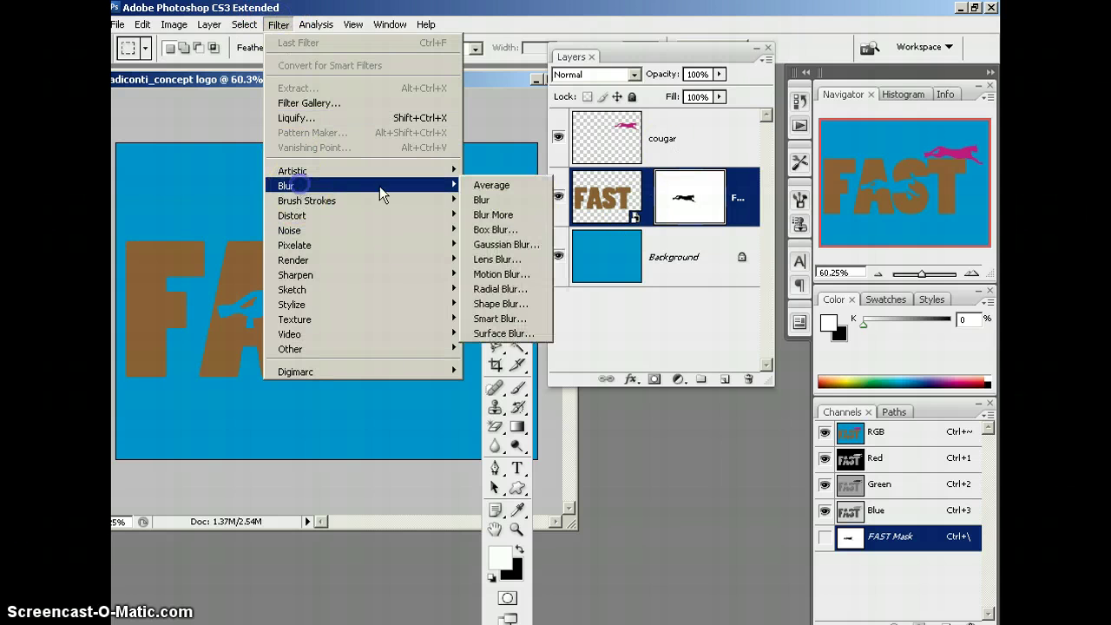
click(504, 274)
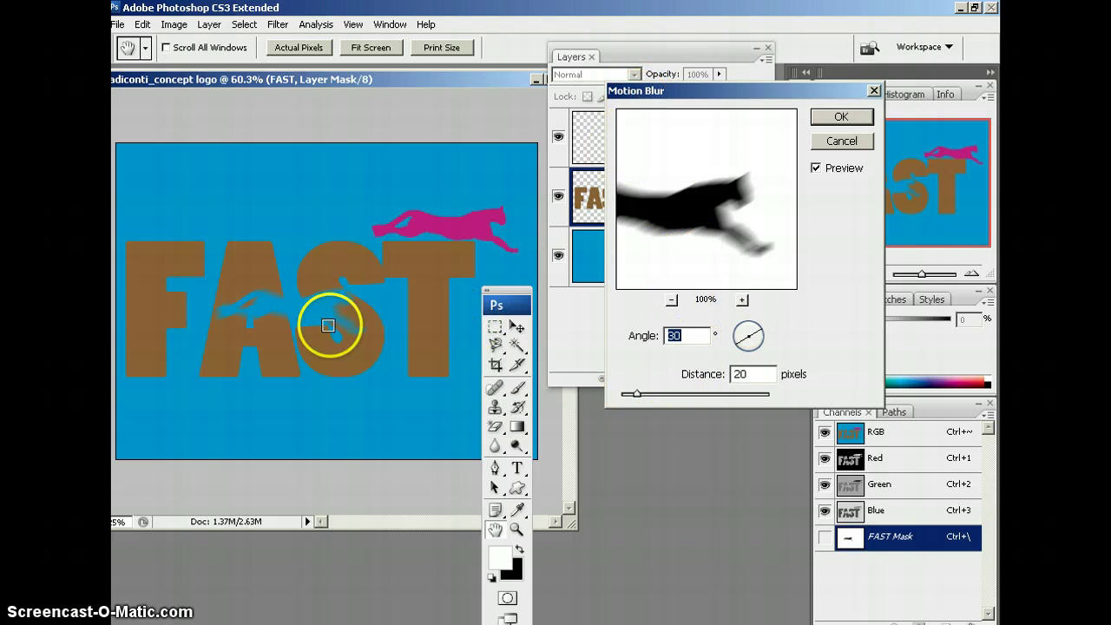
click(824, 123)
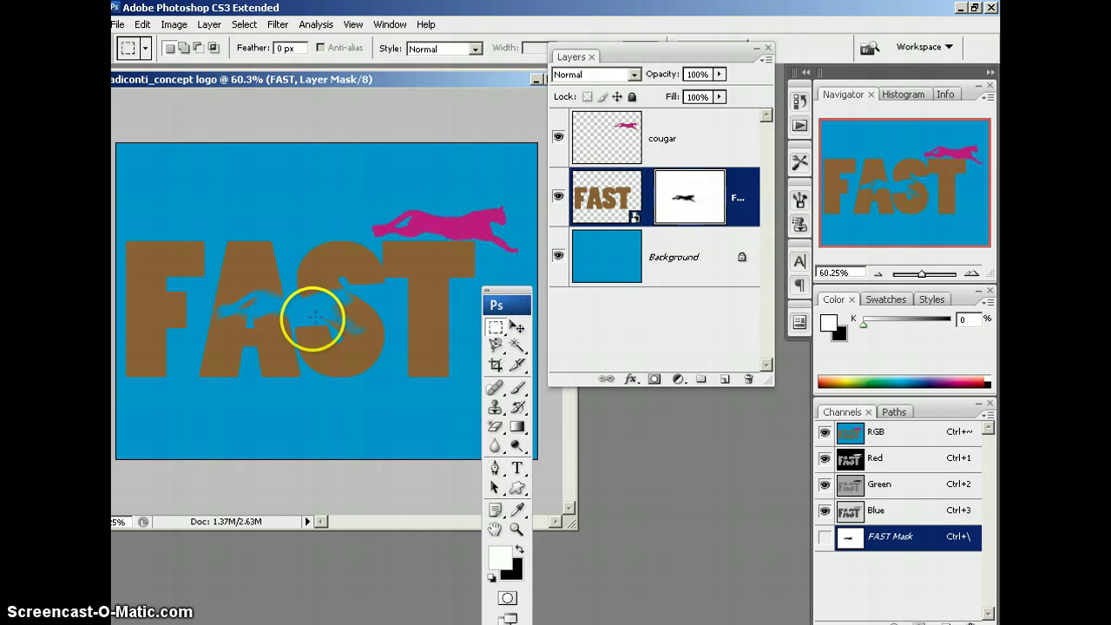
Step: Move the pink cougar down across the letter T, level with the blurred cut-out, and move the toolbox away from the artwork
click(669, 142)
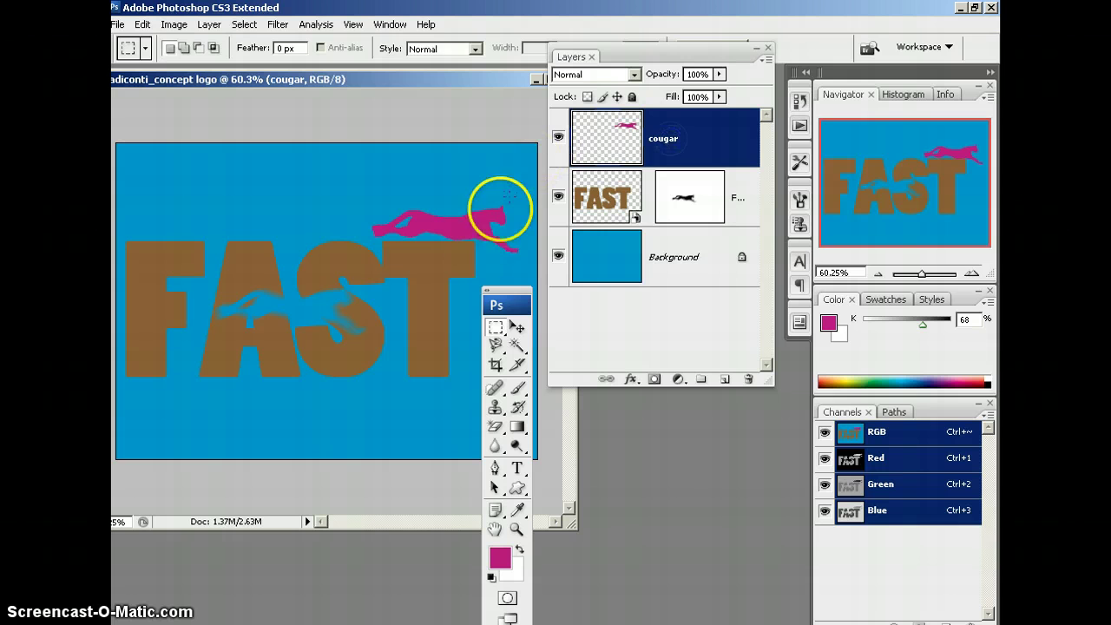
click(517, 326)
drag(461, 239, 674, 344)
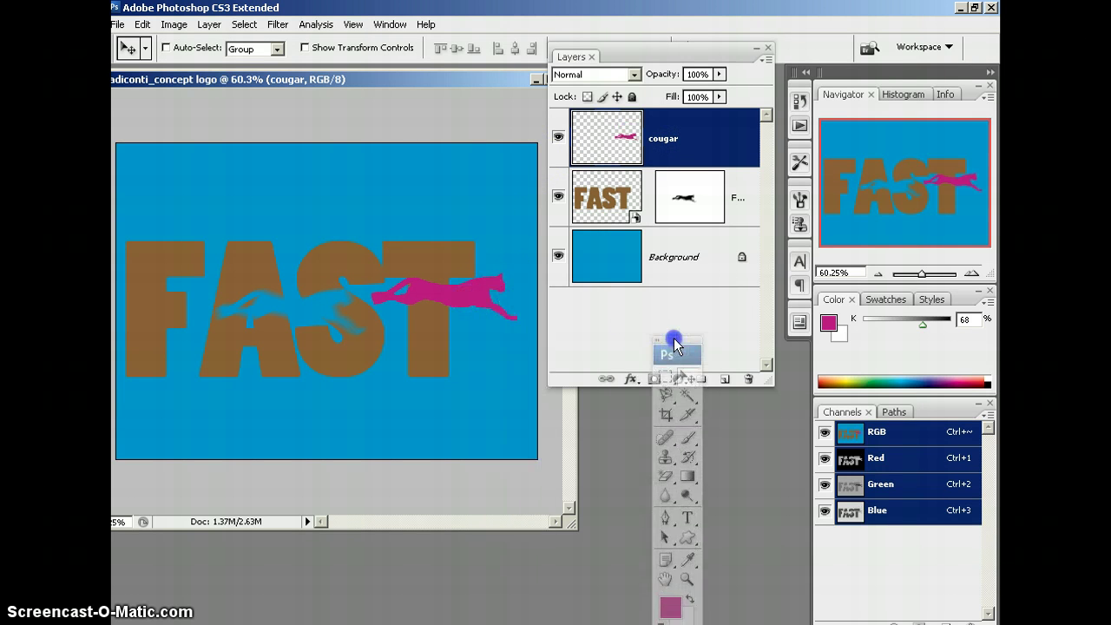
drag(471, 293, 463, 310)
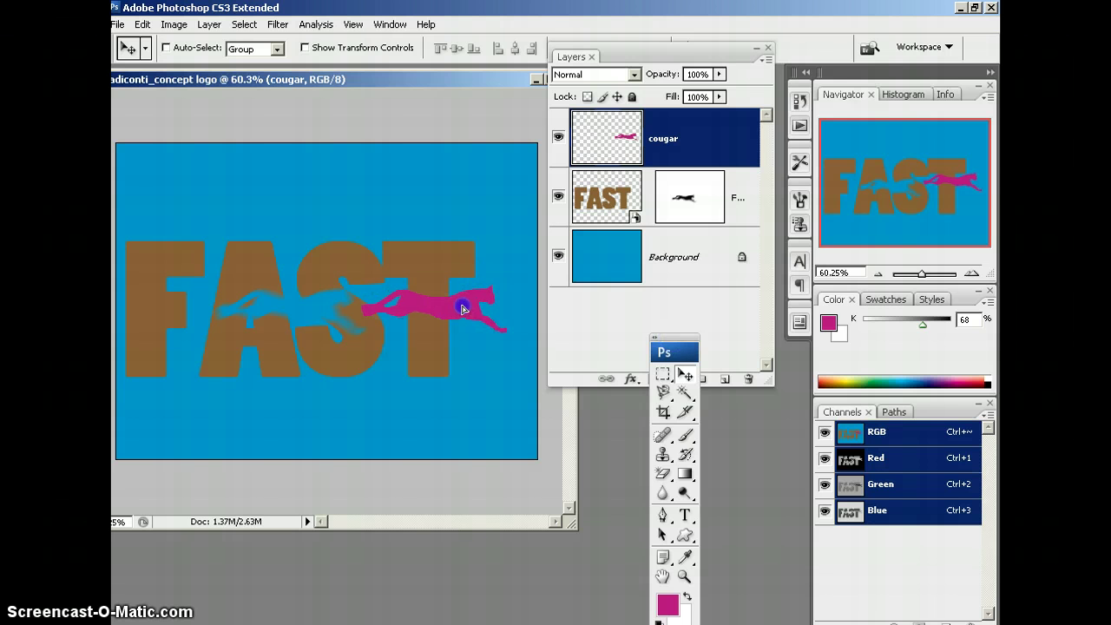
click(348, 315)
drag(358, 311, 369, 318)
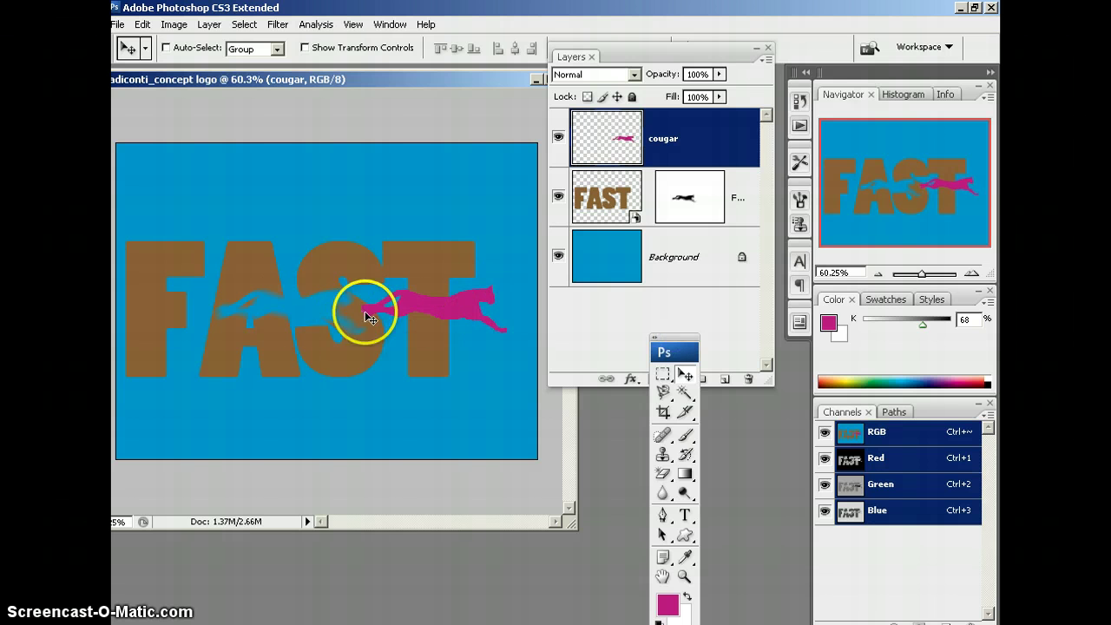
drag(279, 311, 297, 305)
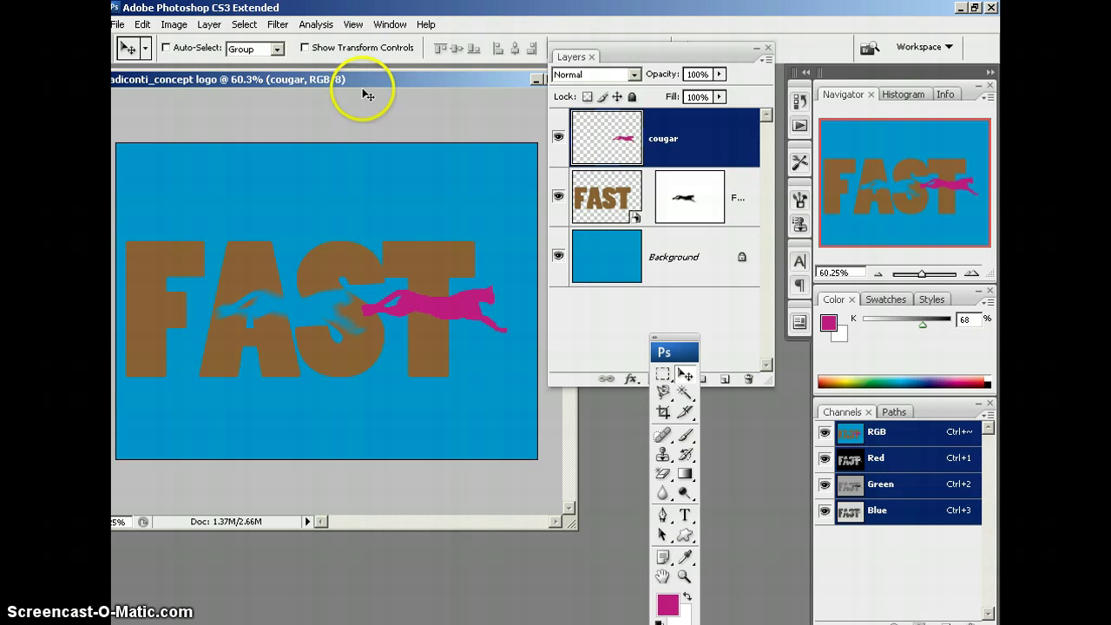
Step: Rearrange the workspace by shifting the logo window slightly, placing the toolbox beside the Navigator panel and lowering the Layers panel
drag(373, 80, 380, 76)
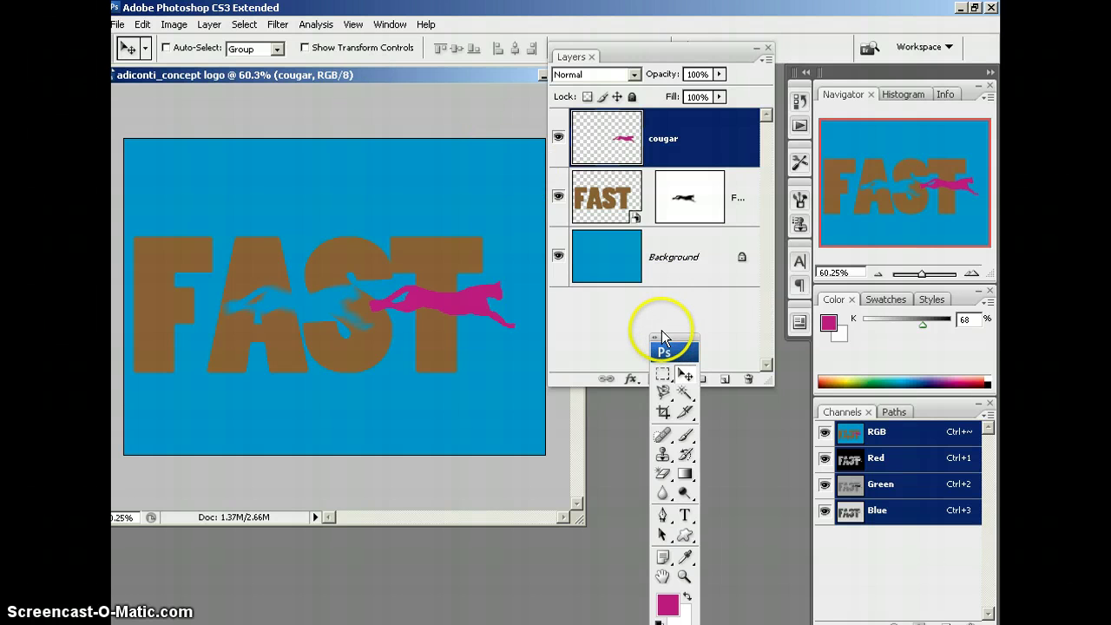
drag(669, 343, 792, 95)
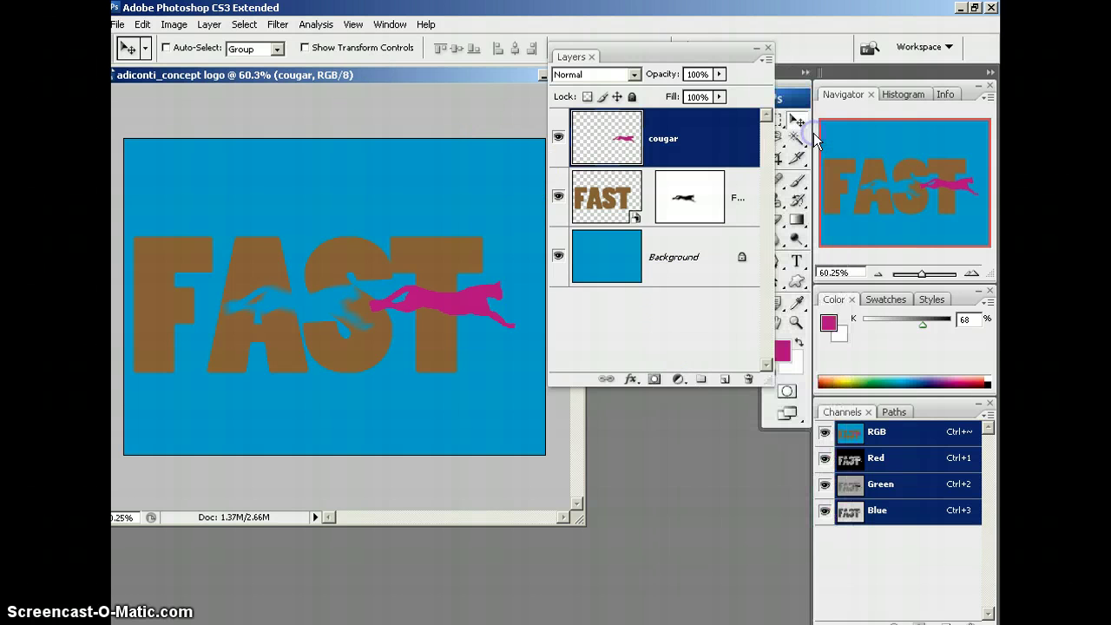
drag(716, 57, 696, 128)
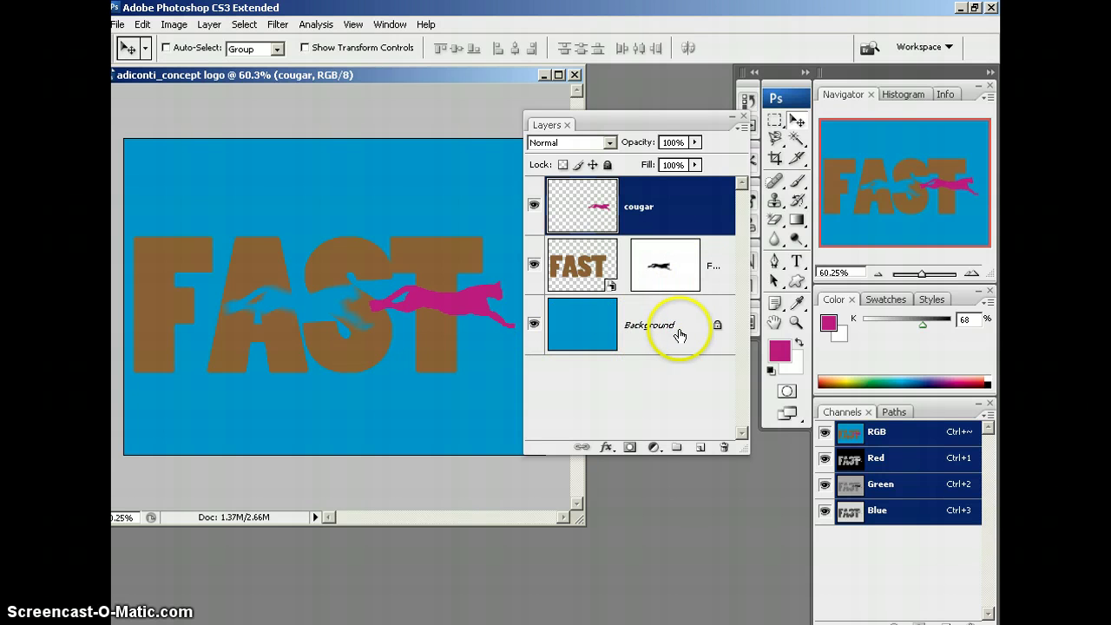
Step: Make trial moves of the cougar and the FAST lettering on the canvas, nudging the cougar slightly farther away from the cut-out
click(534, 326)
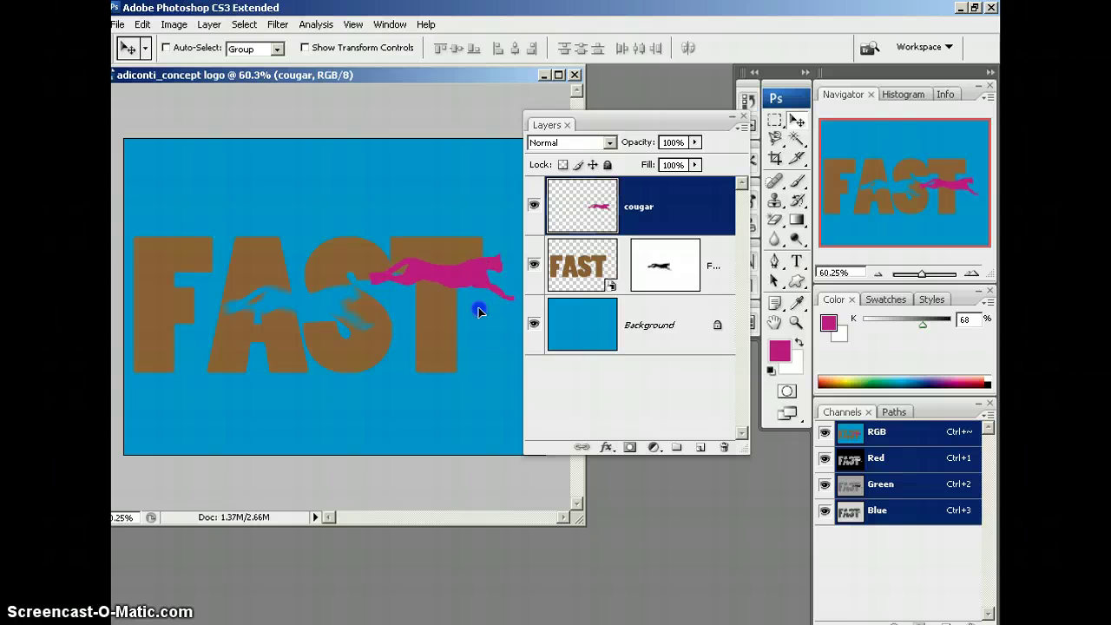
drag(437, 272, 442, 246)
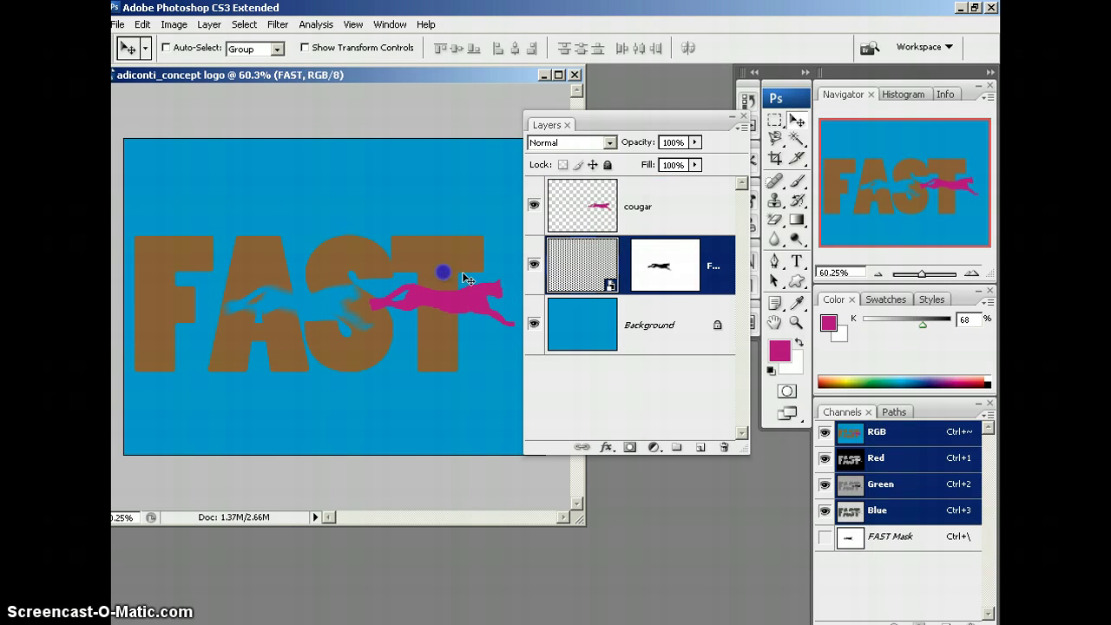
click(682, 261)
click(447, 265)
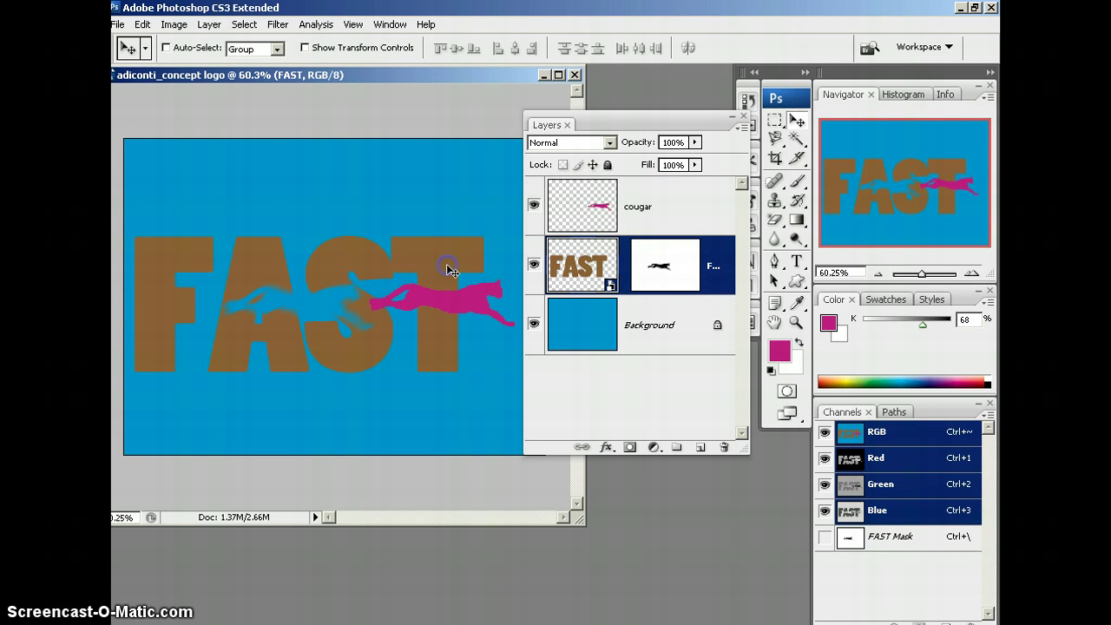
drag(464, 299, 467, 300)
click(340, 310)
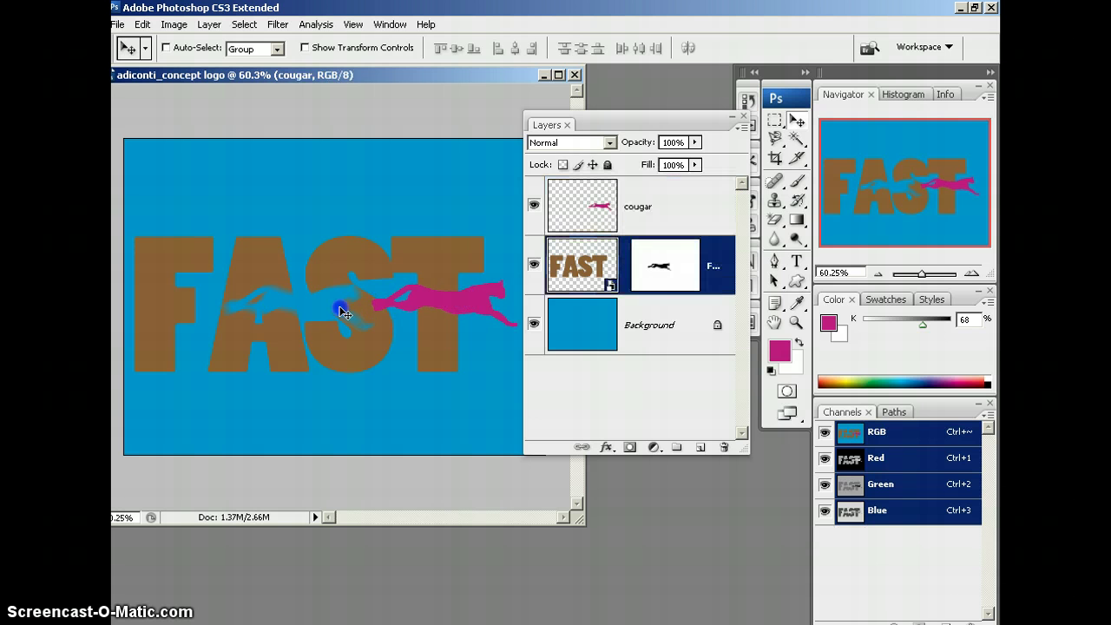
Step: Load the FAST layer mask as a selection to outline the cut-out cougar, and deselect it
ctrl+click(650, 262)
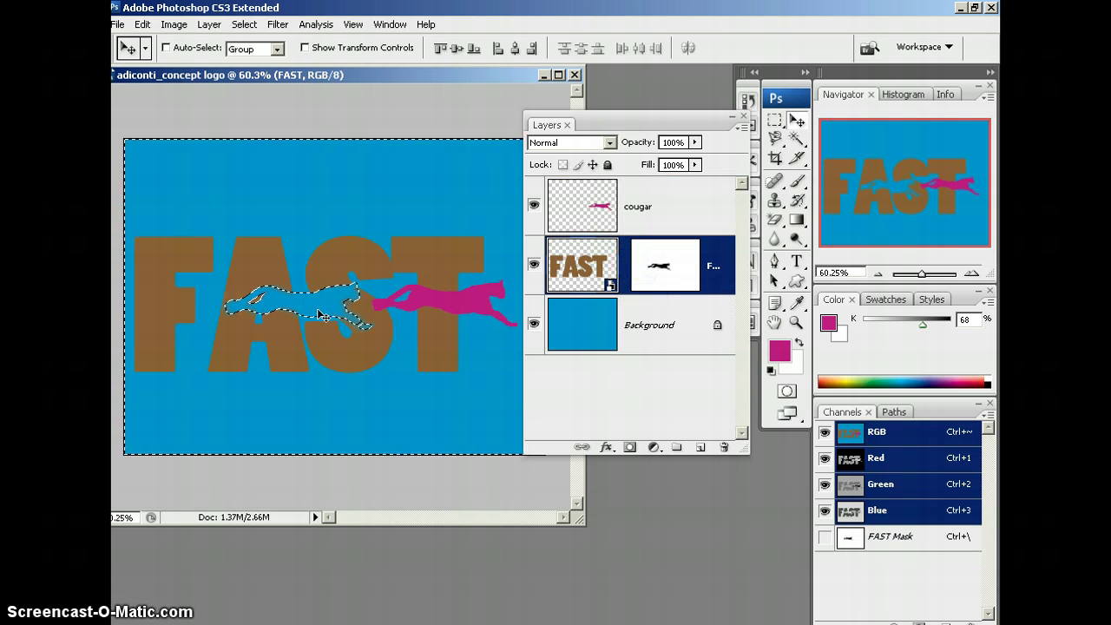
click(408, 296)
key(ctrl+d)
click(460, 263)
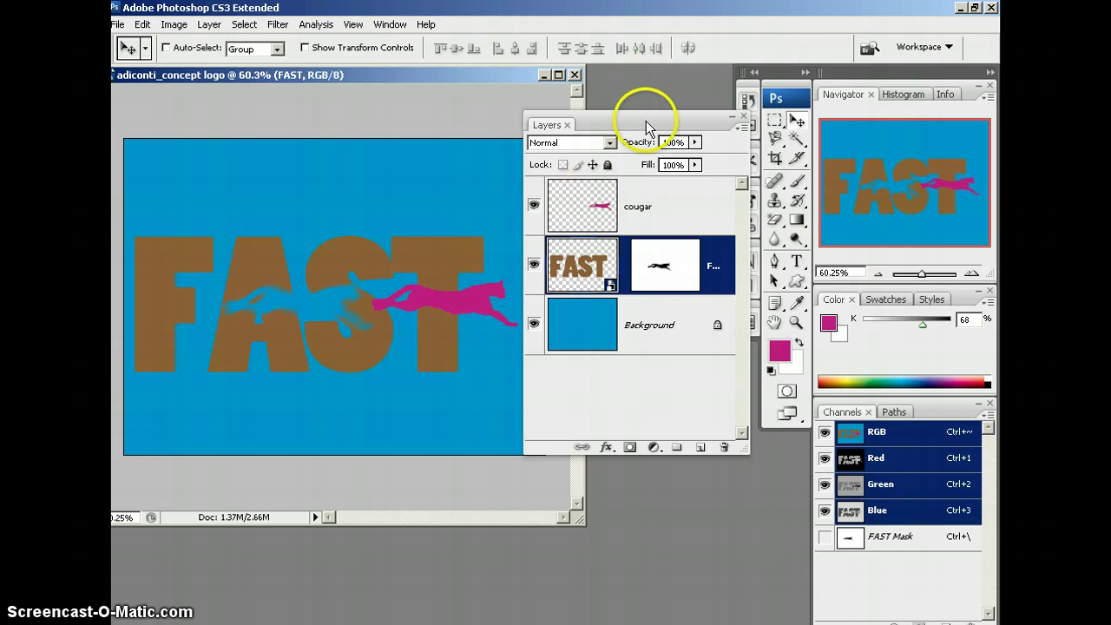
Step: Move the Layers panel off the artwork and shift the logo window so the whole document is in view
drag(646, 121, 699, 119)
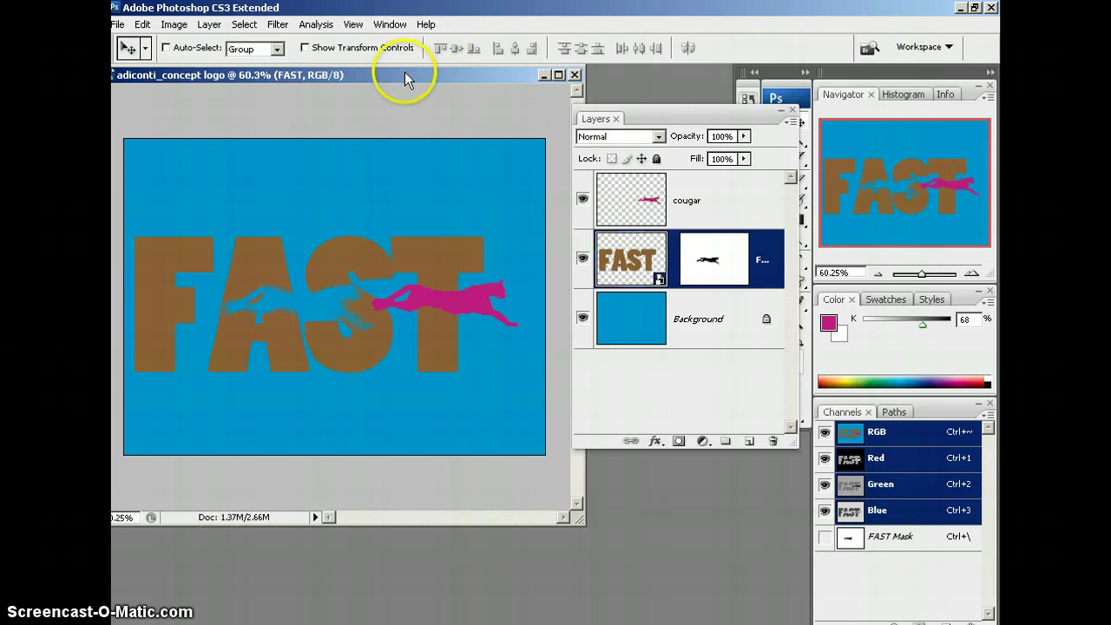
drag(406, 81, 423, 84)
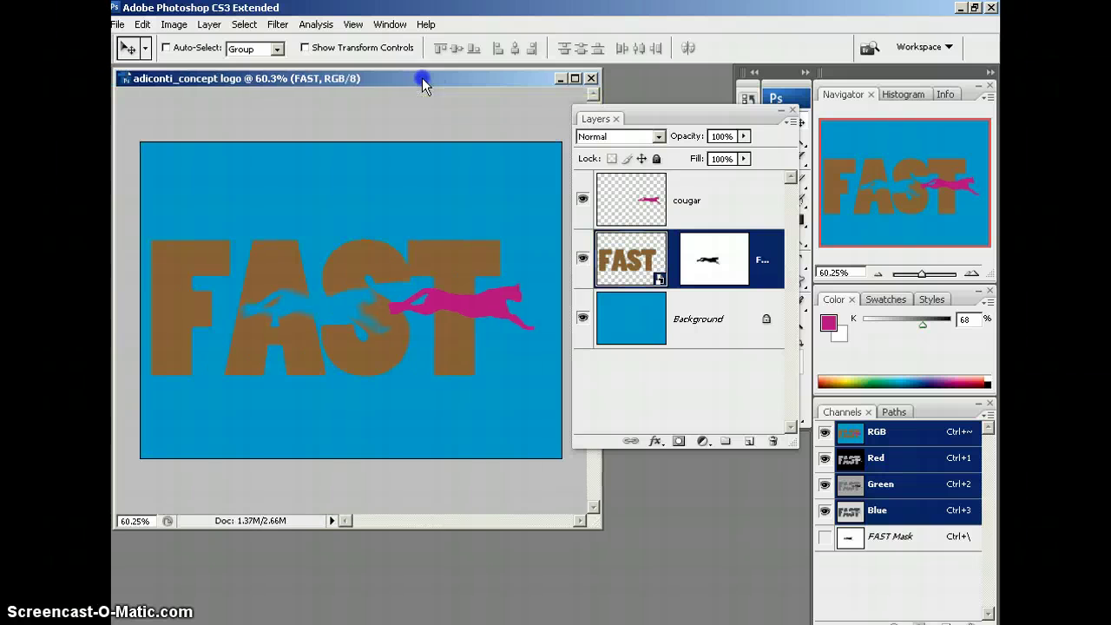